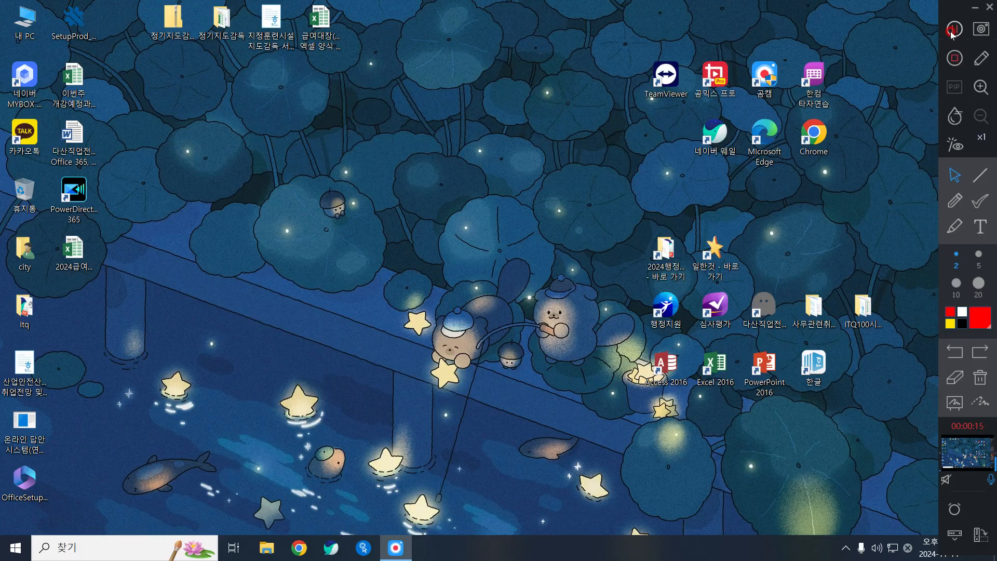
Launch KakaoTalk, move its window toward the centre and log out from the settings menu
double_click(25, 134)
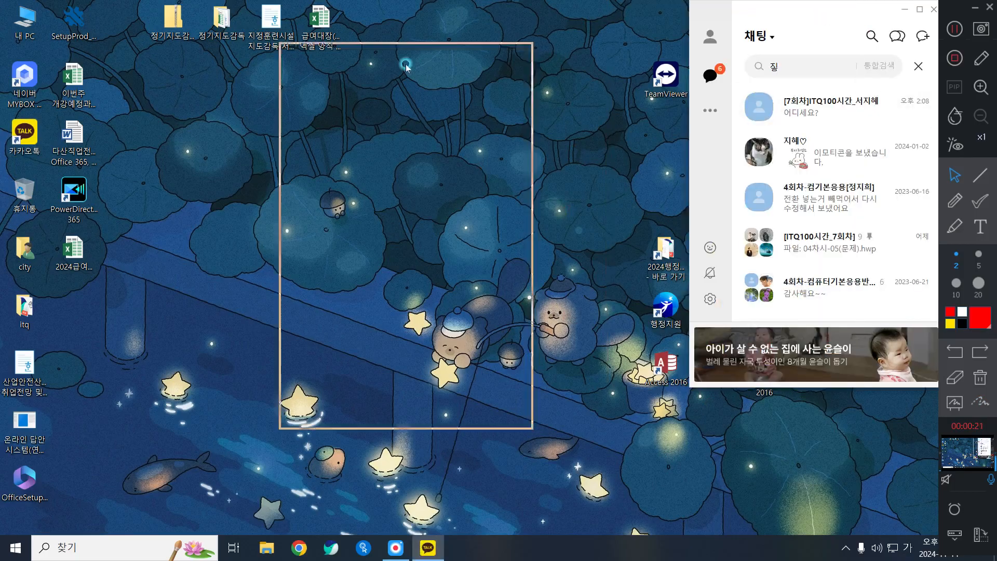
drag(406, 66, 405, 66)
click(296, 346)
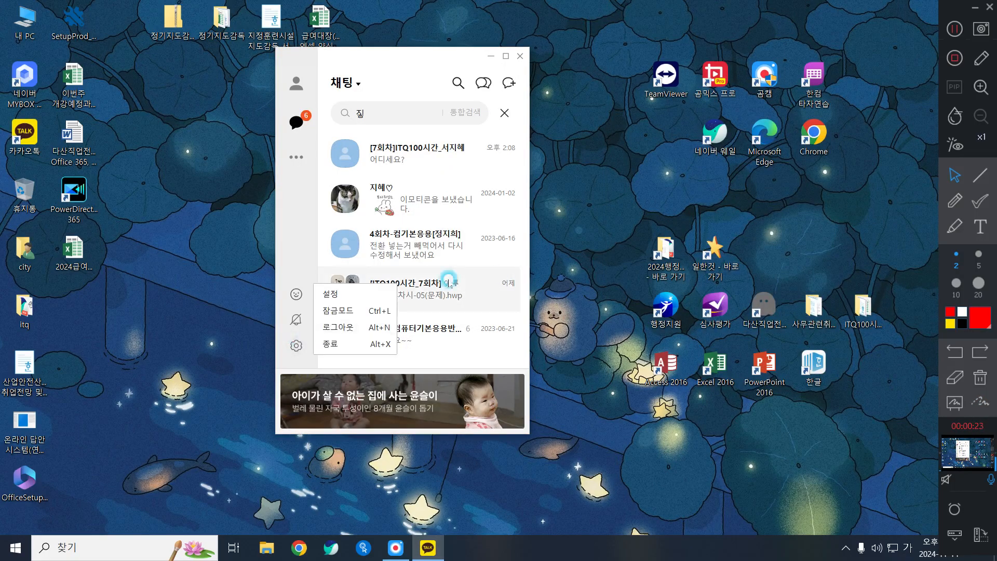
click(353, 325)
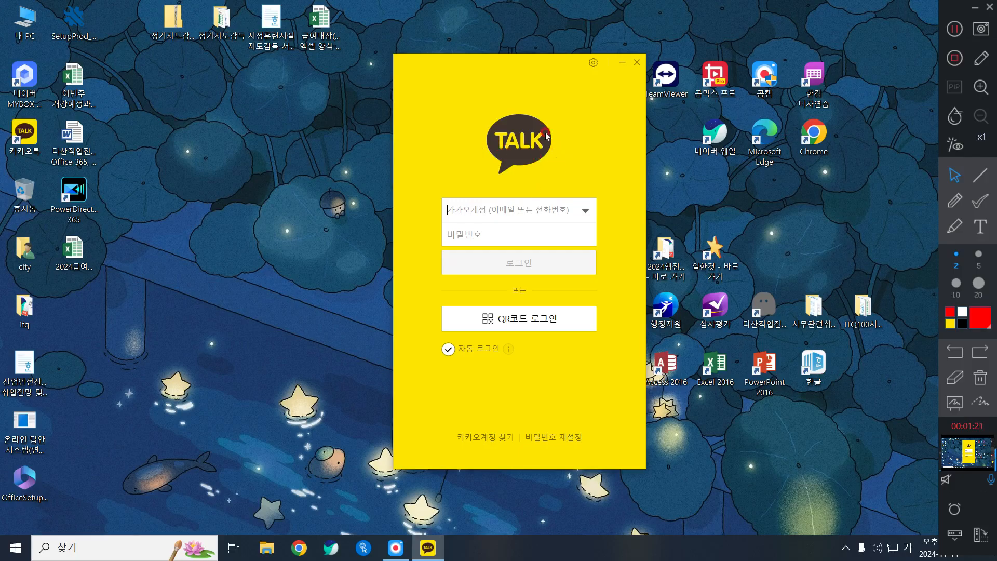
Sign back into KakaoTalk using QR code login
click(509, 323)
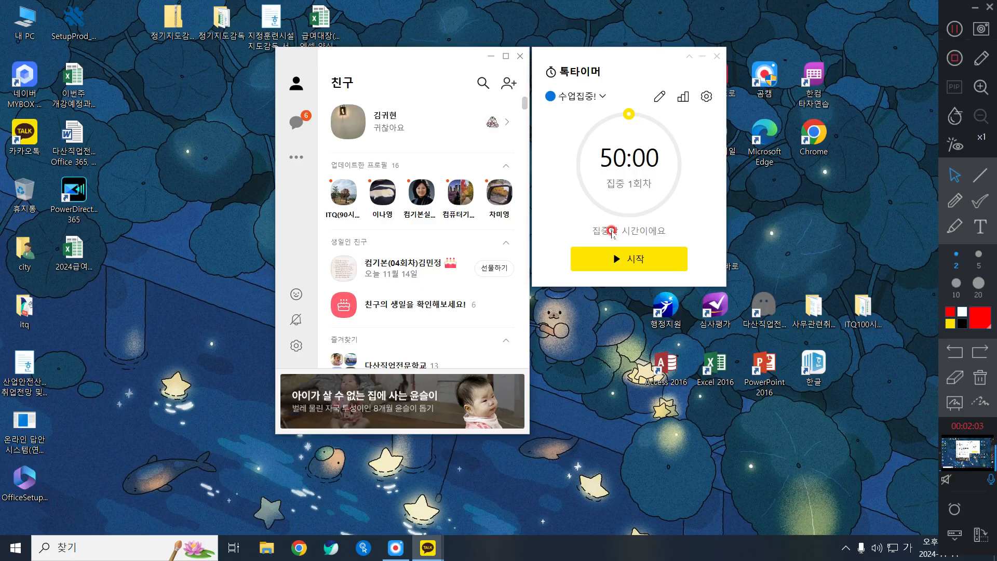
Close the Talk Timer window, shift the friends window, and toggle notifications on then off
click(717, 56)
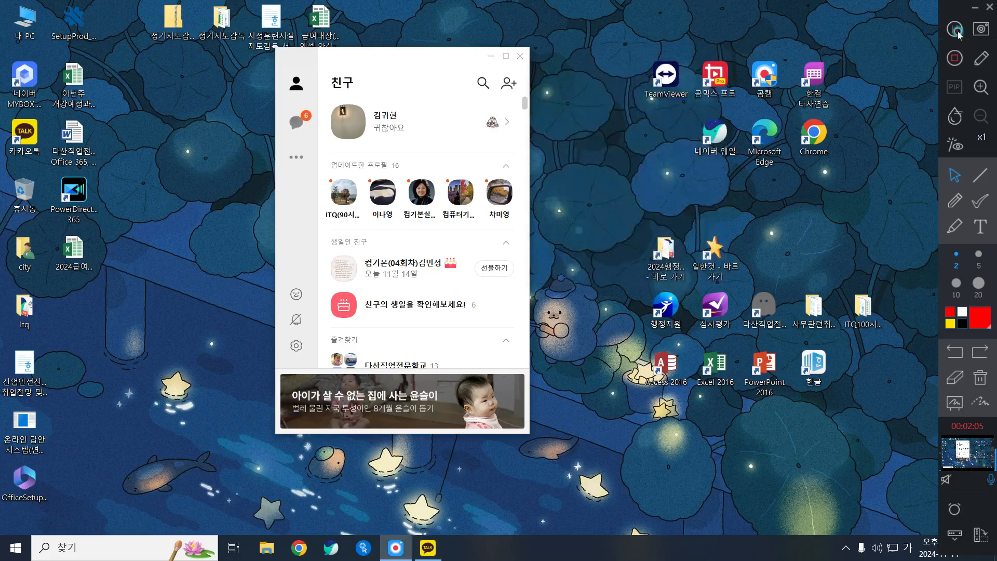
drag(296, 300, 450, 314)
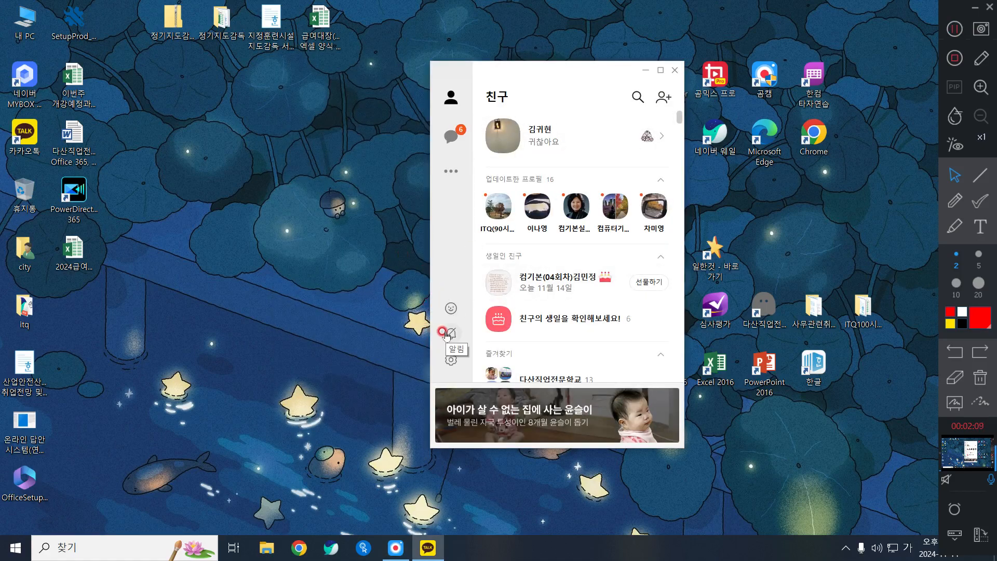
drag(559, 70, 536, 82)
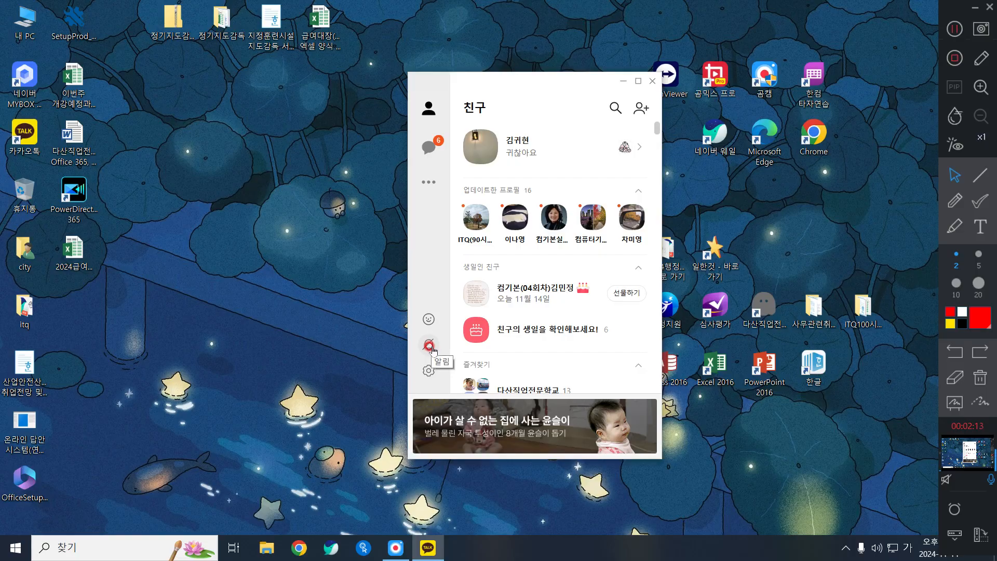
key(ctrl)
key(ctrl)
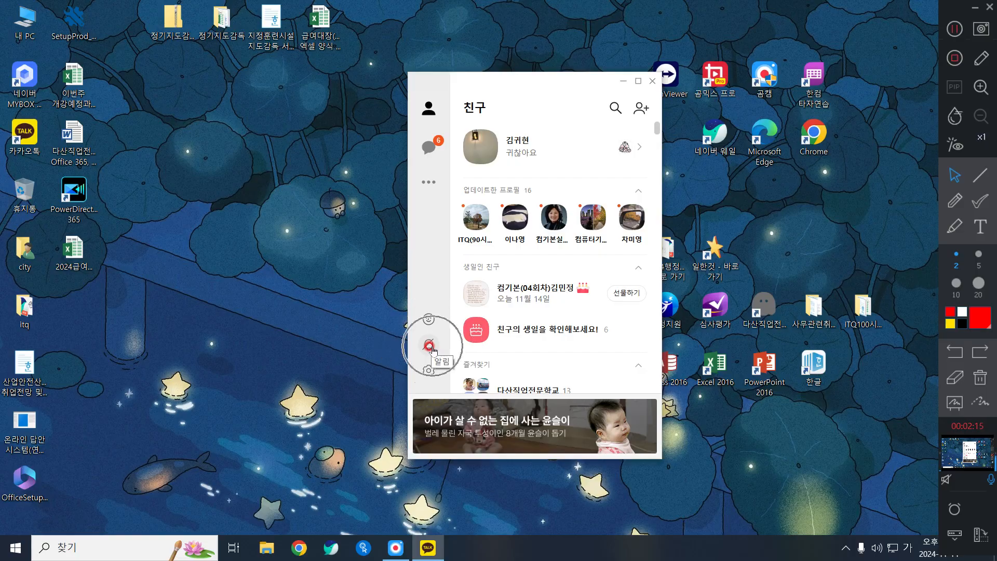
click(431, 347)
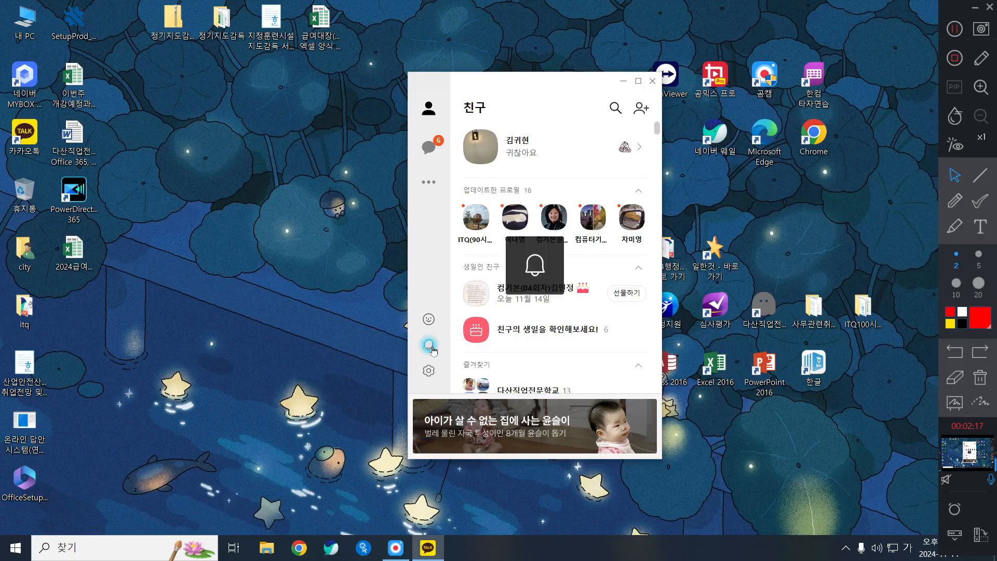
click(429, 347)
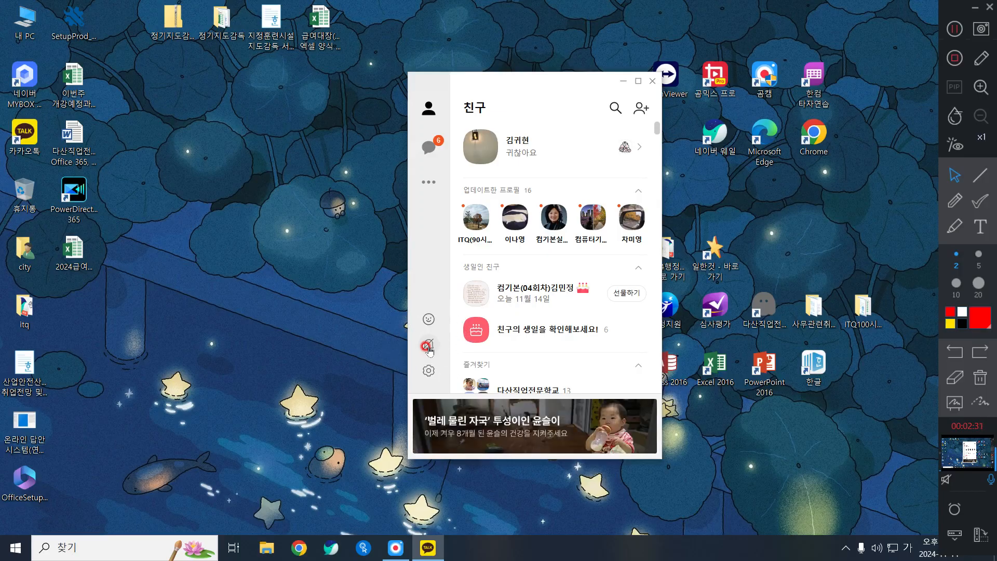
Reposition the KakaoTalk window a few times, then close it
click(426, 353)
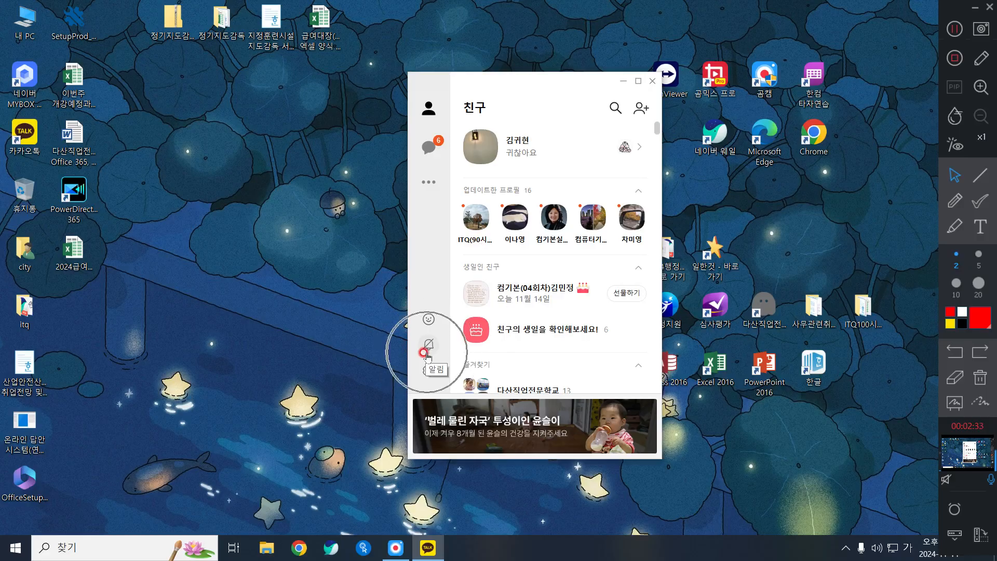
click(364, 548)
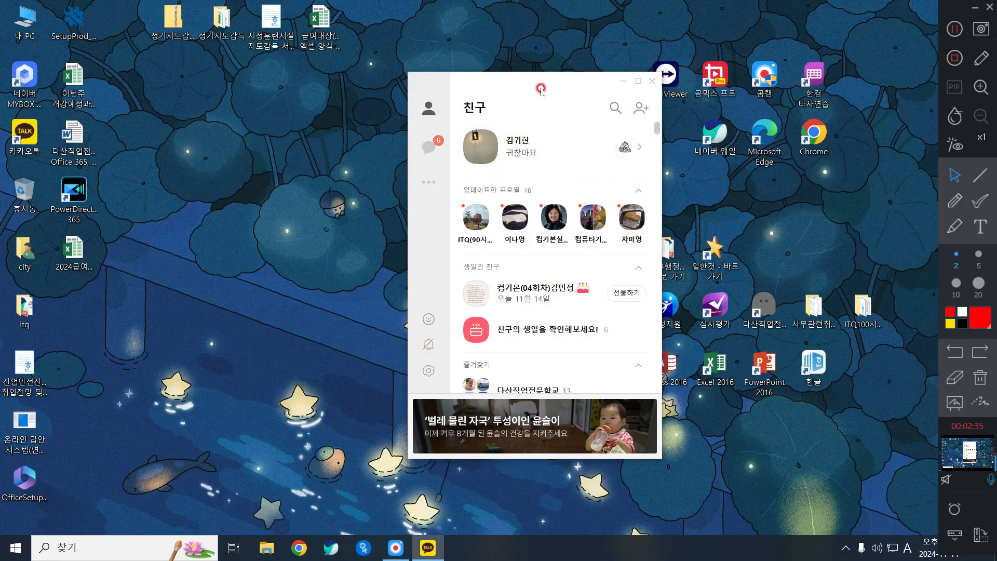
drag(541, 91, 504, 78)
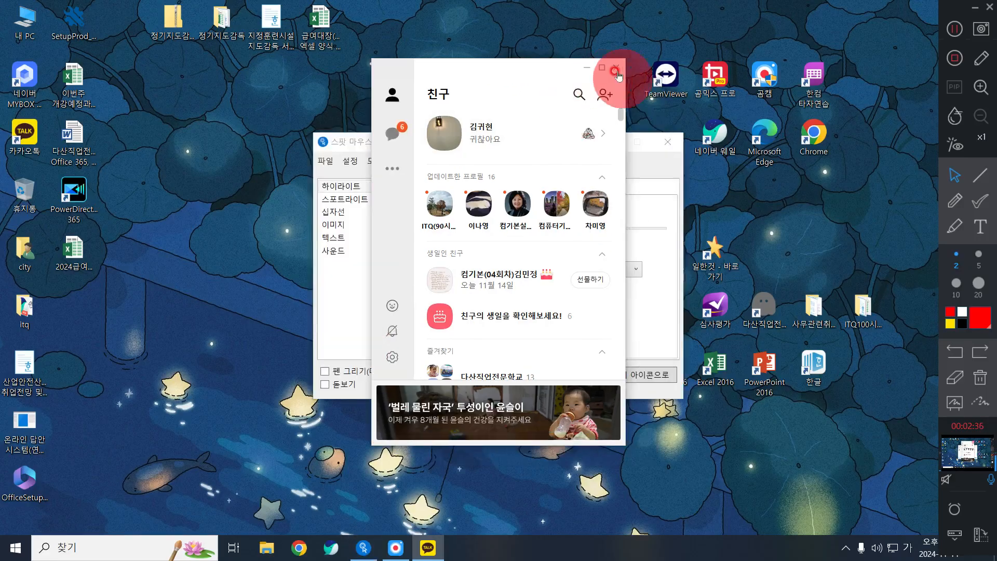
click(649, 163)
click(600, 128)
drag(540, 71, 560, 83)
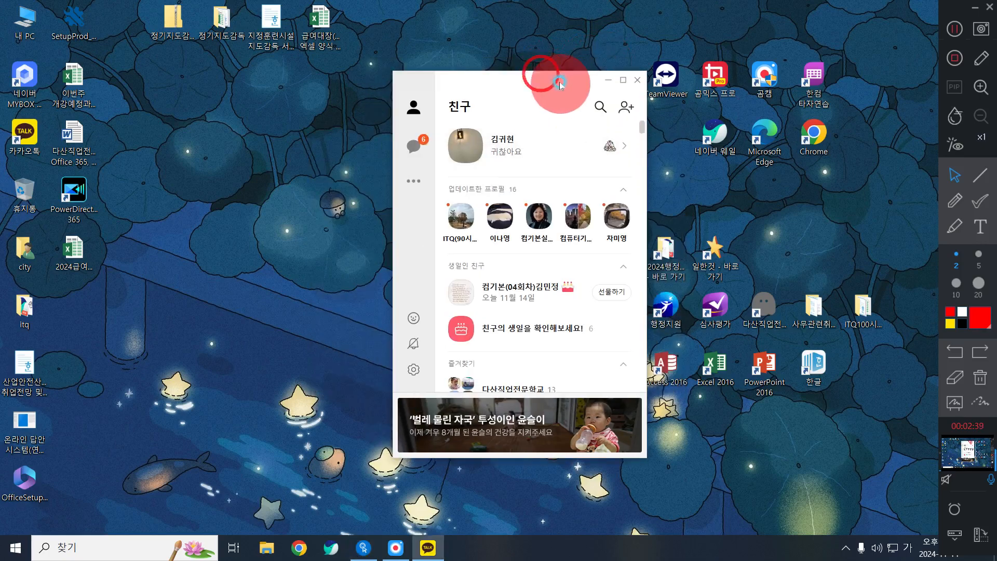
click(638, 80)
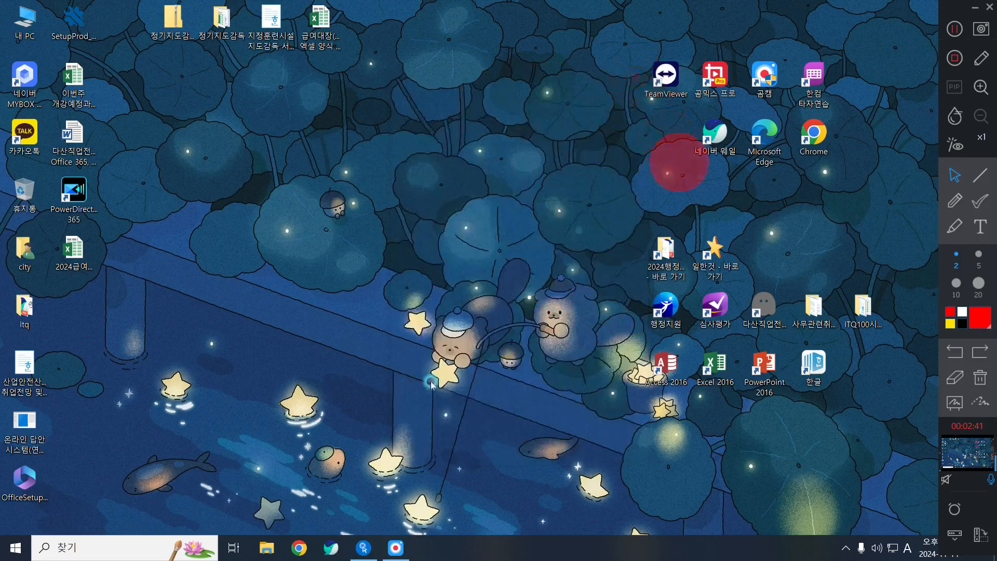
click(385, 329)
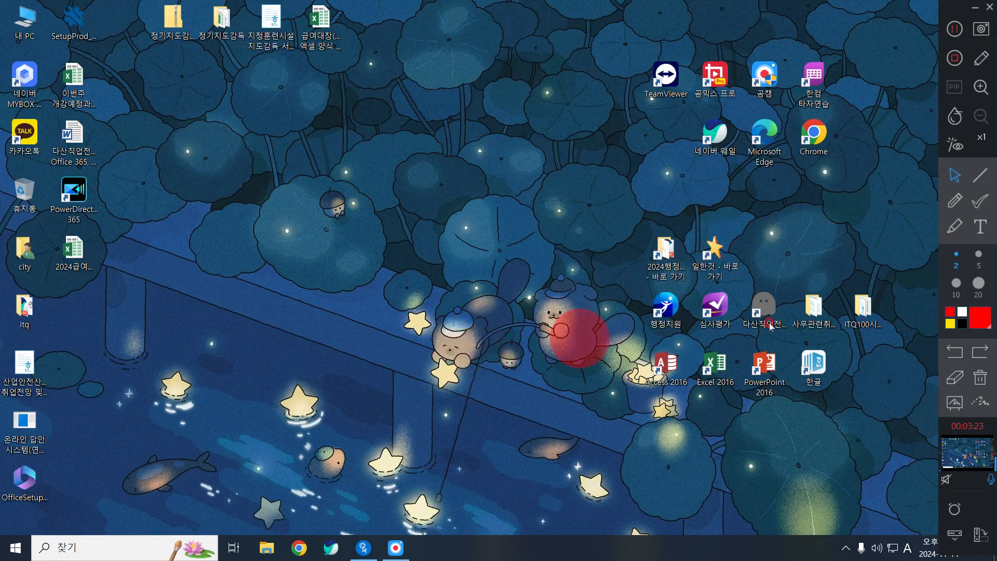
Launch Hangul with a blank document and fit the page to the window width
click(814, 370)
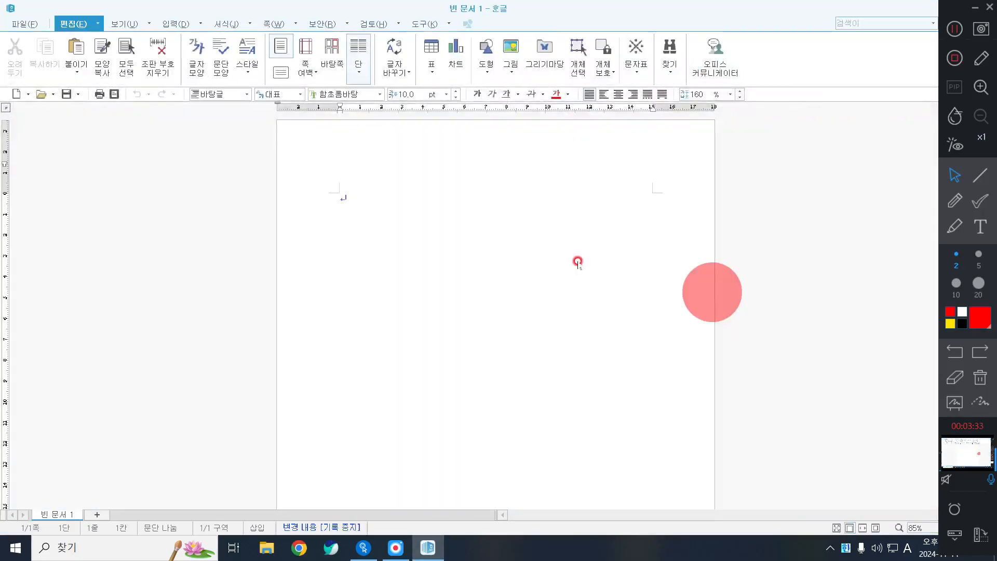
drag(645, 5, 585, 4)
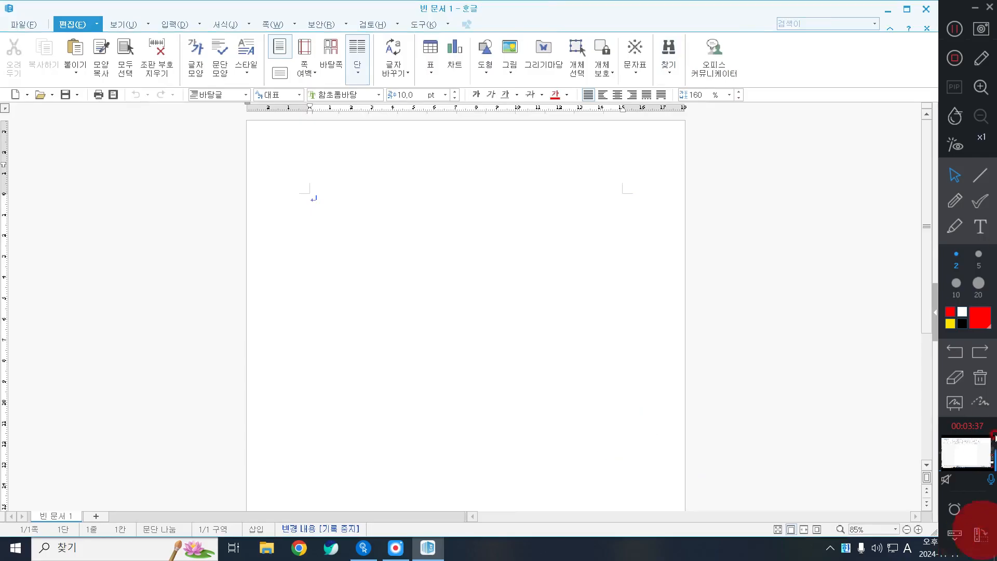
click(123, 24)
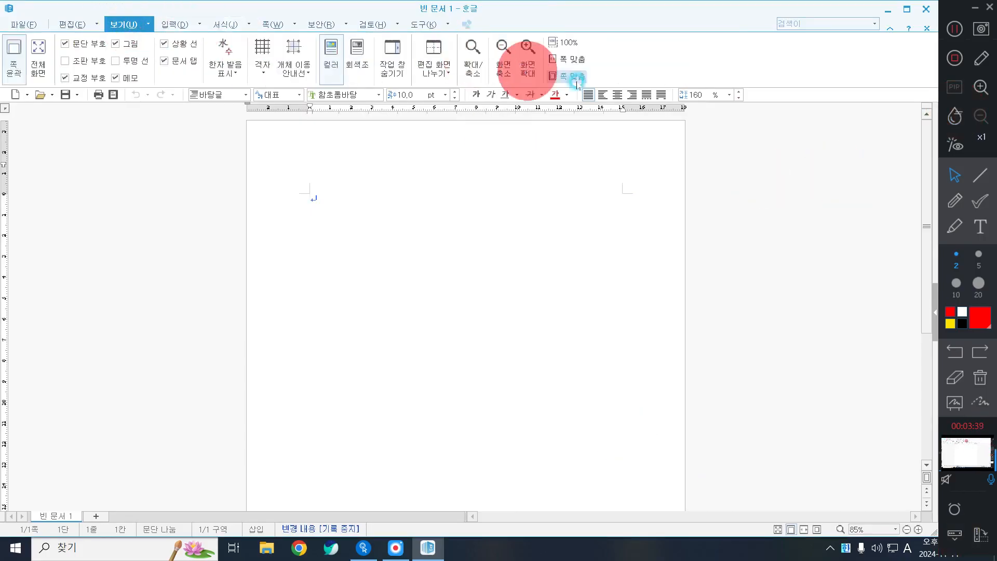
click(572, 59)
click(77, 24)
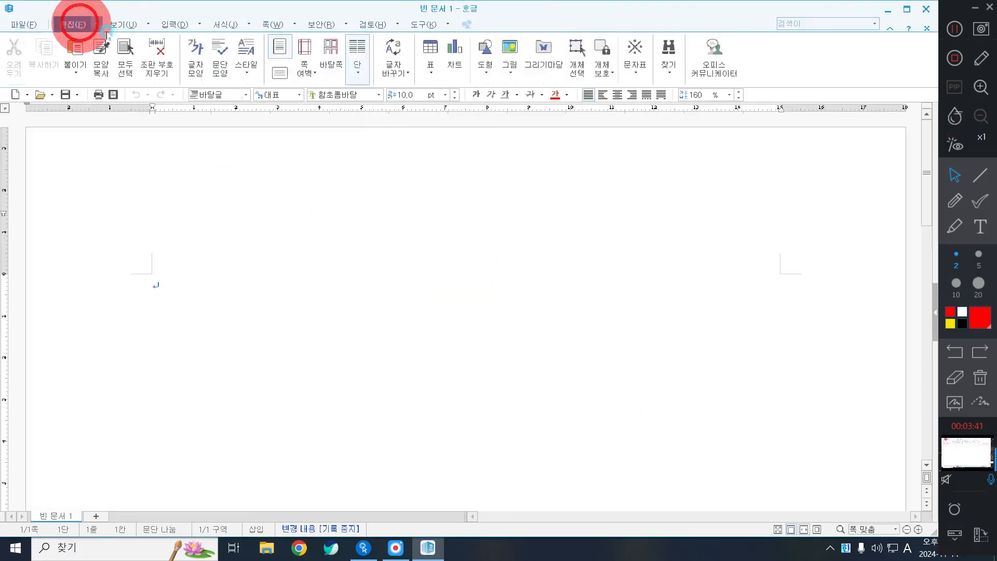
Set page margins: top, bottom, header, footer 10 mm; left and right 11 mm
key(F7)
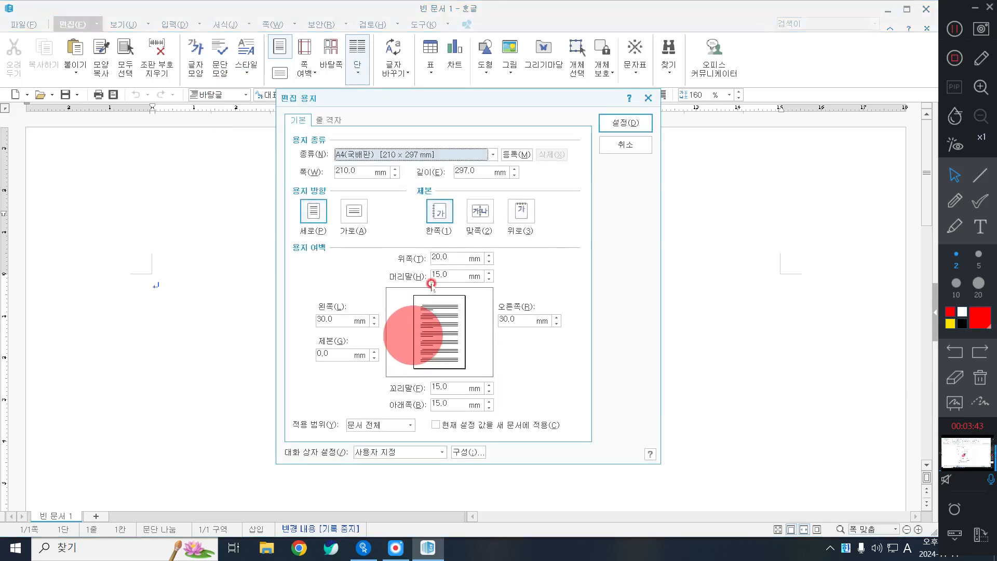
click(447, 259)
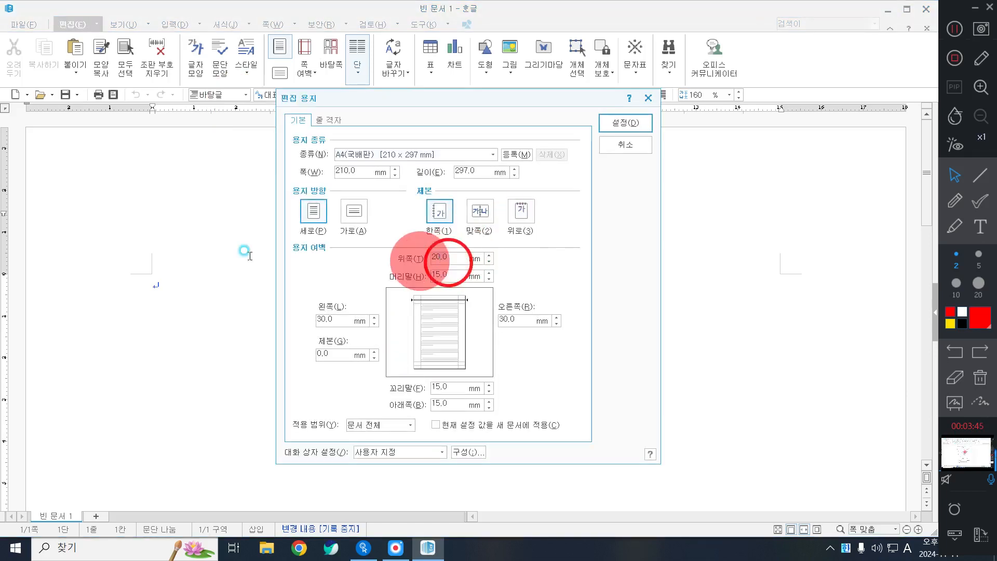
text(10)
key(Tab)
text(10)
key(Tab)
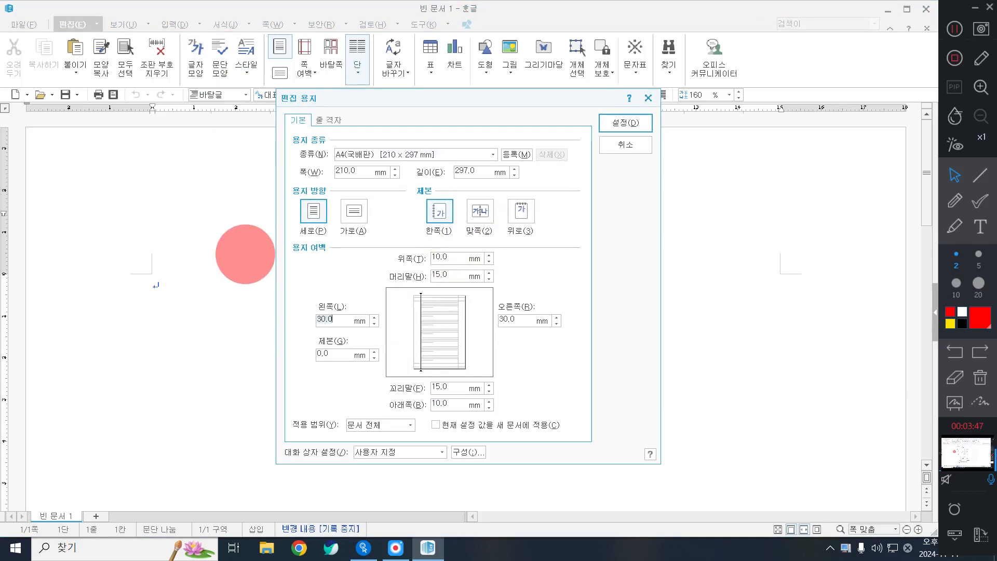
text(11)
key(Tab)
text(1)
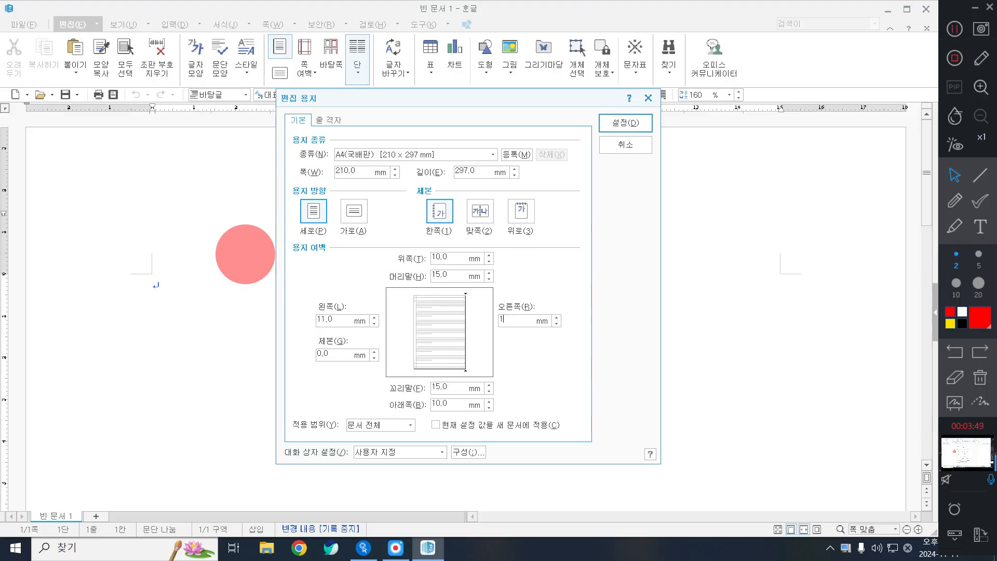
text(1)
key(Tab)
text(10)
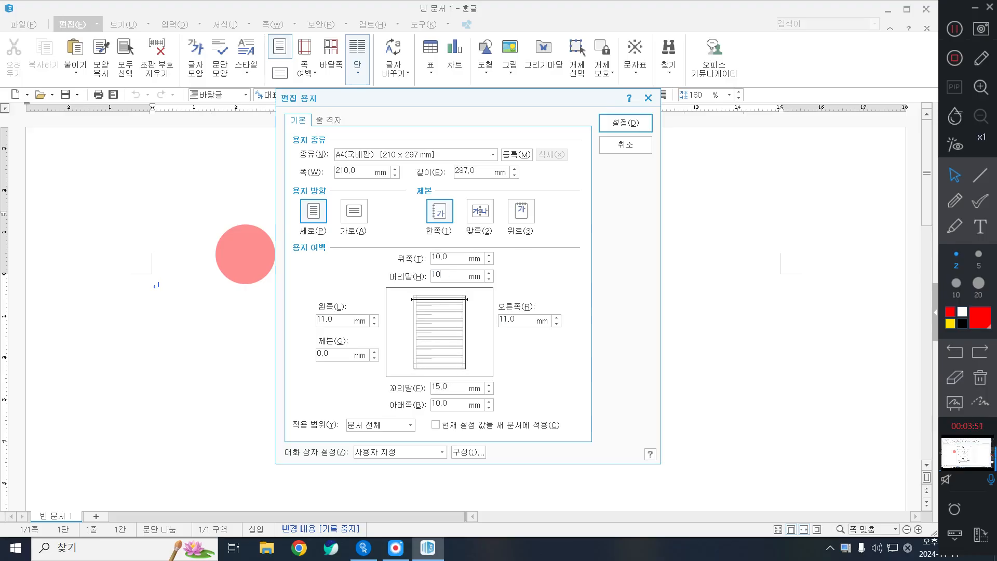
key(Tab)
text(10)
key(Tab)
key(Return)
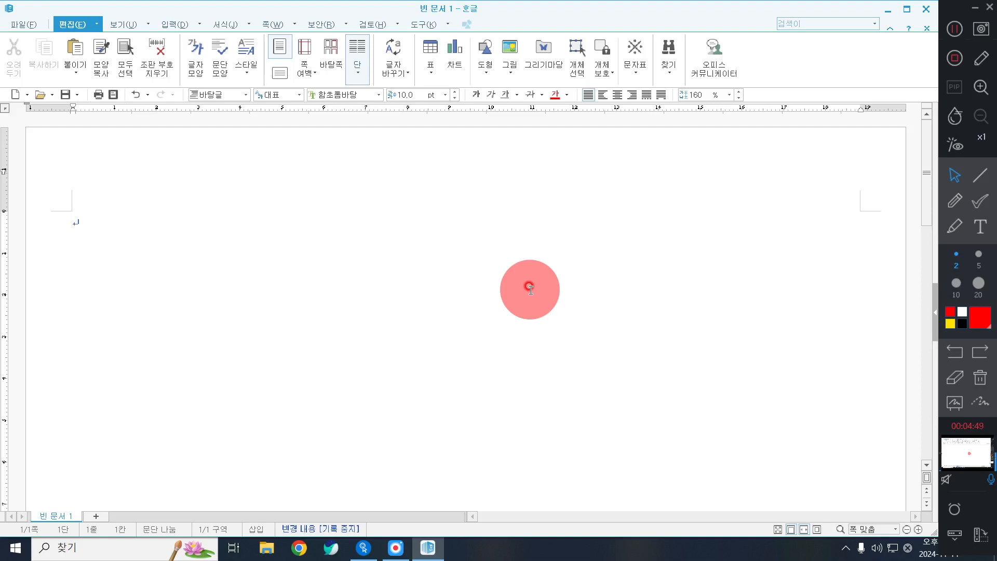
Type numbered lines '1.' and '2.' with blank lines after each
click(551, 335)
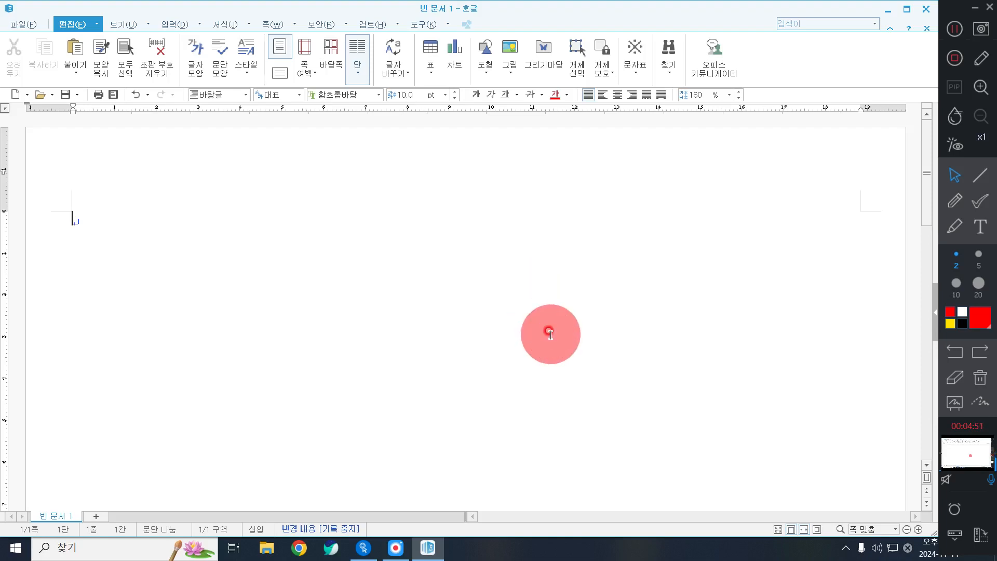
text(1.)
key(Return)
key(Return)
key(Return)
key(Return)
key(Return)
text(2.)
key(Return)
key(Return)
Start a new page, add items '3.' and '4.' with blank lines, then break to page 3
key(alt+shift+Return)
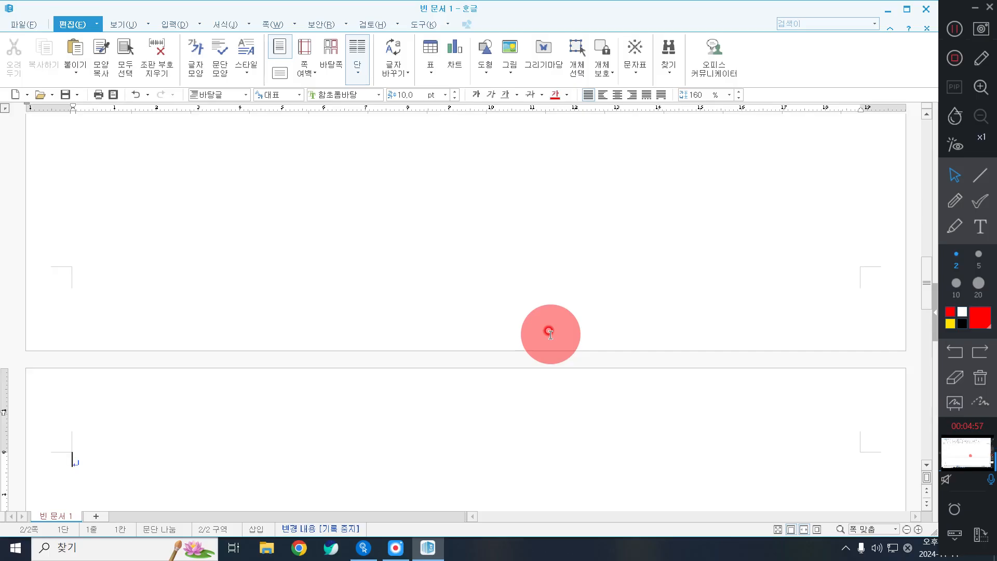
text(3.)
key(Return)
key(Return)
key(Return)
key(Return)
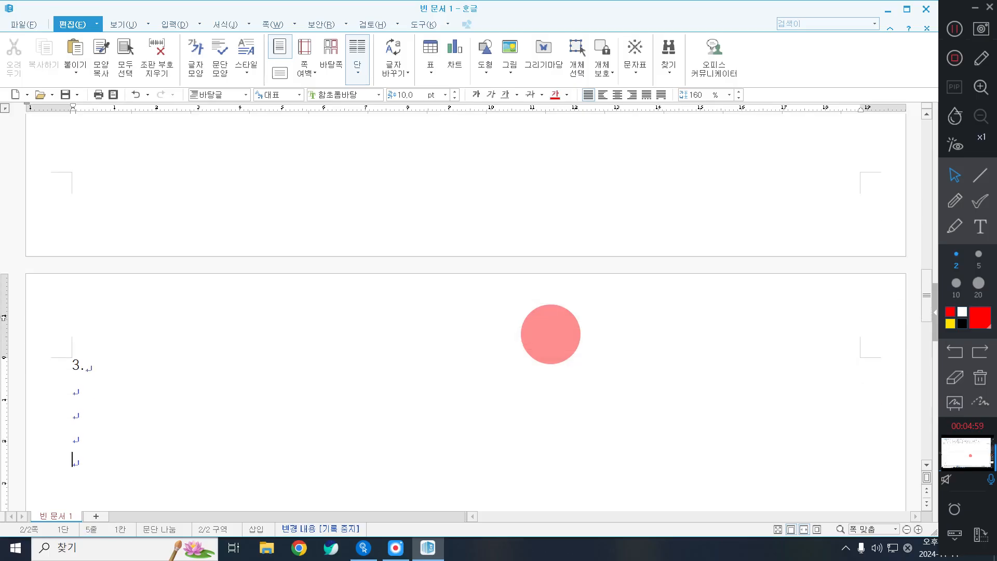
key(Return)
text(4.)
key(Return)
key(Return)
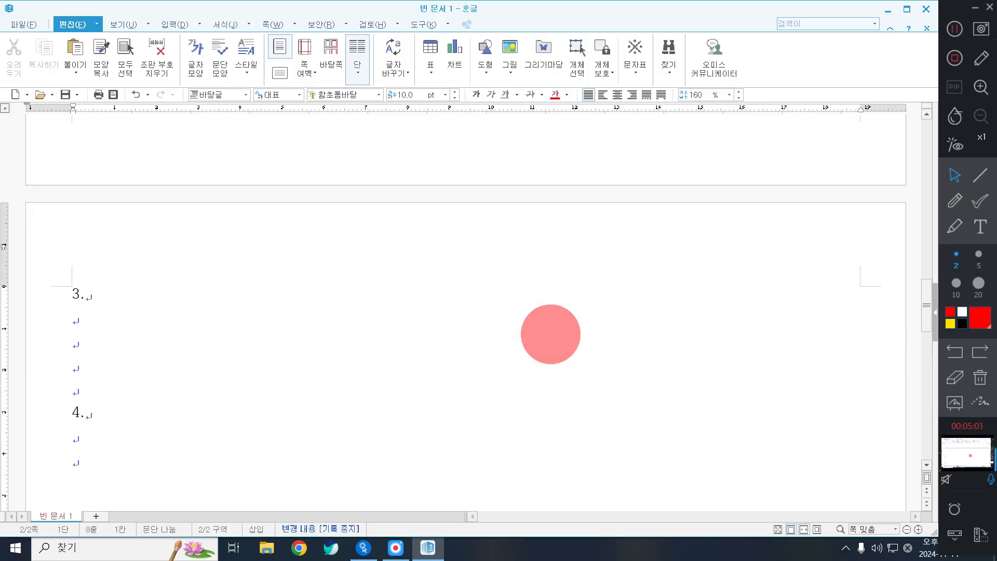
key(alt+shift+Return)
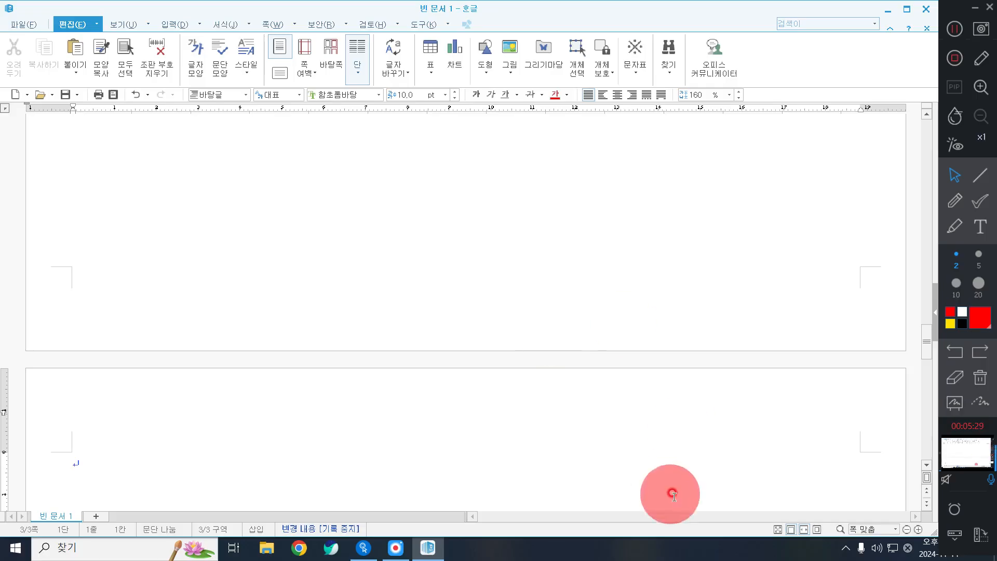
Return to page one and place the cursor on the empty line below item 2
scroll(437, 436, up, 10)
scroll(302, 501, up, 15)
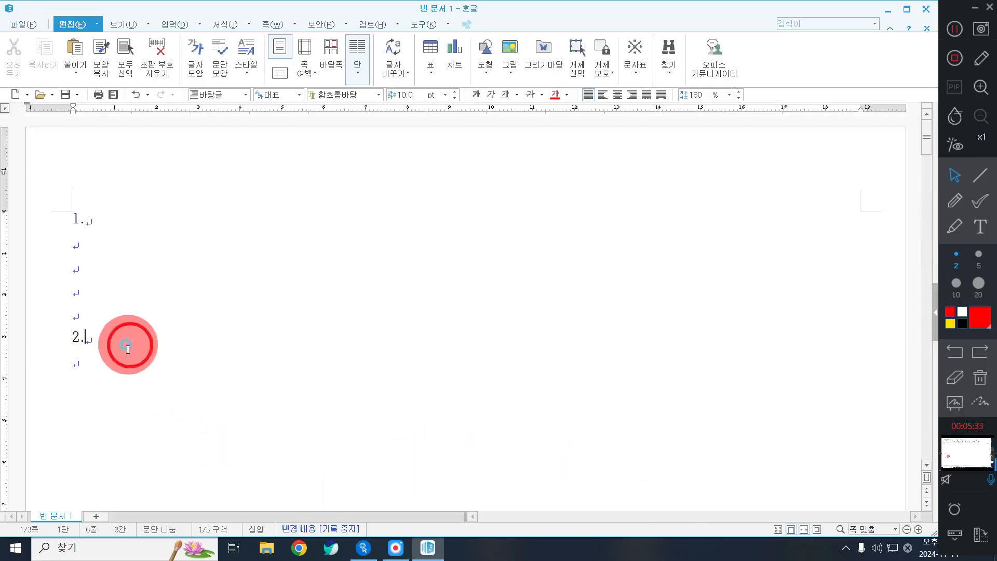
click(115, 366)
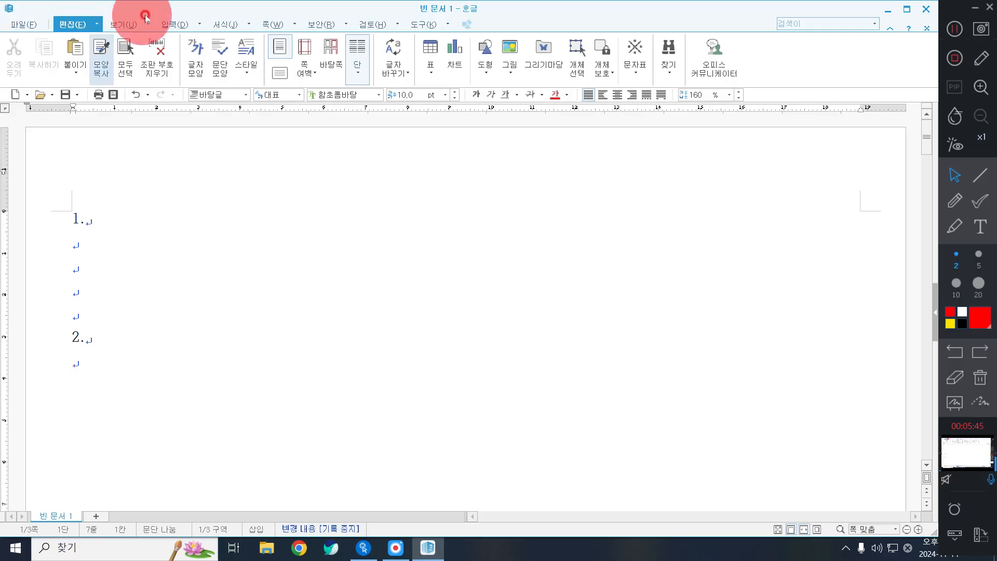
click(168, 24)
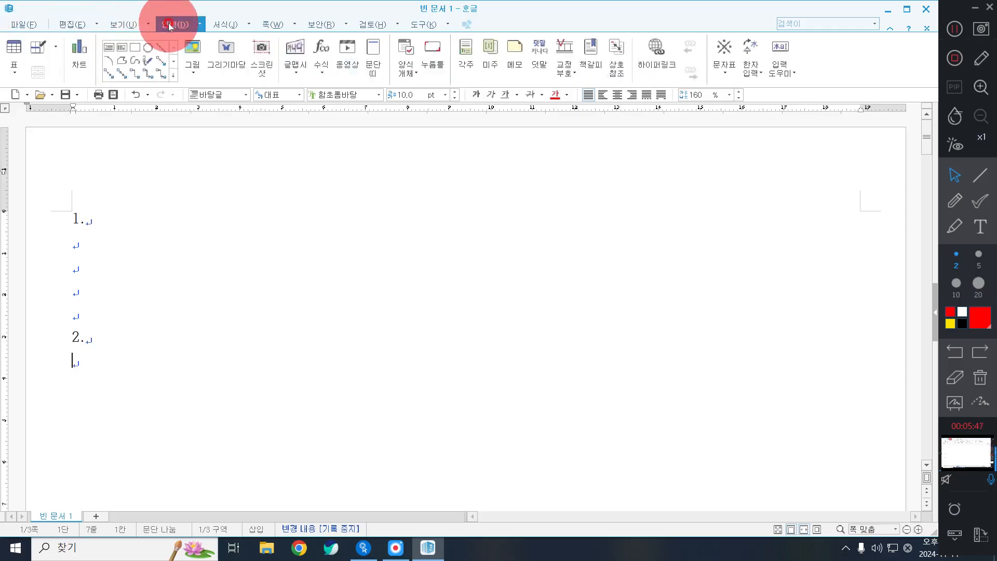
Create a table with 5 rows and 6 columns below item 2
click(14, 49)
click(294, 249)
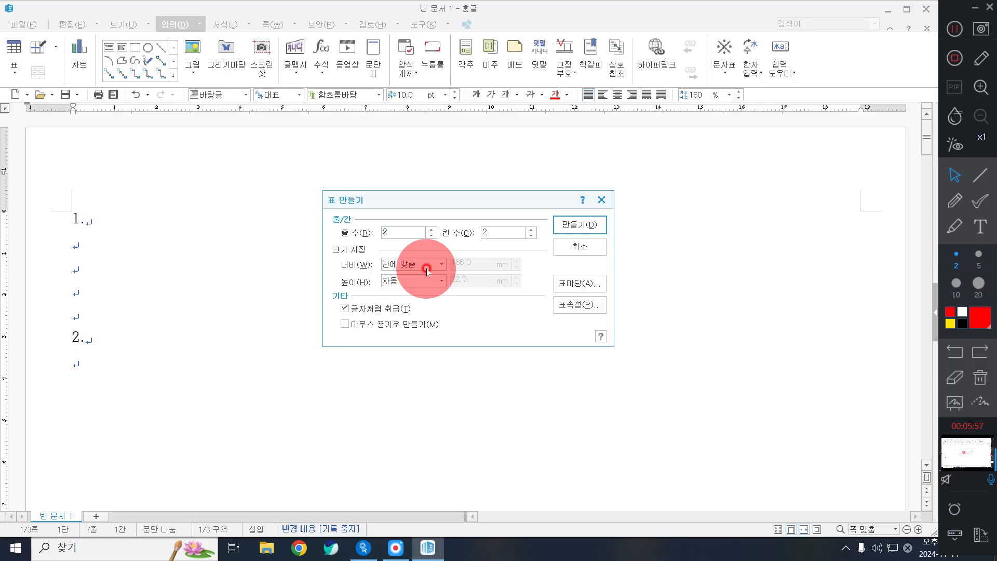
text(5)
click(506, 233)
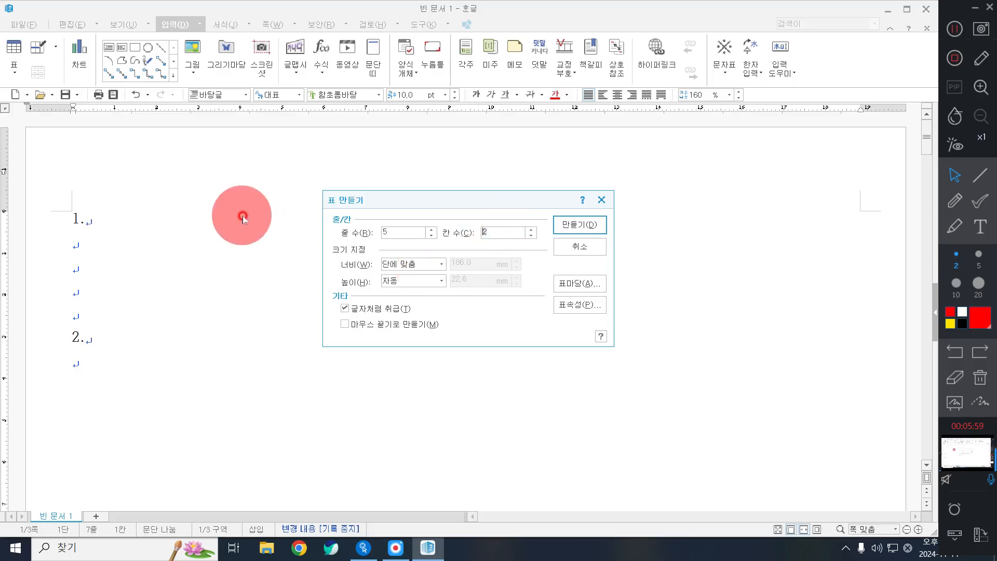
text(6)
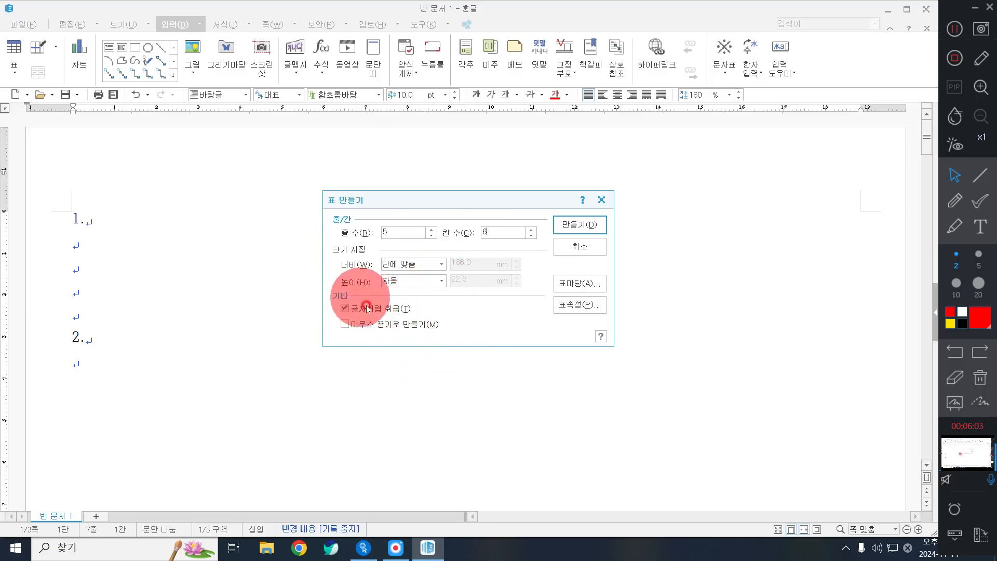
click(580, 225)
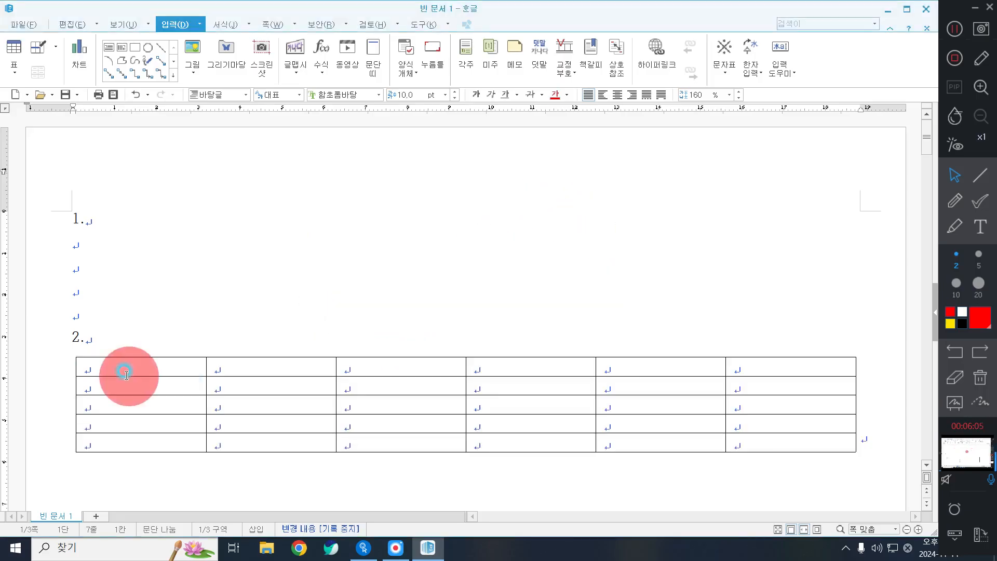
Fill the first header cells with 구분, 범프오브치킨 and 파웰영밴드
click(180, 367)
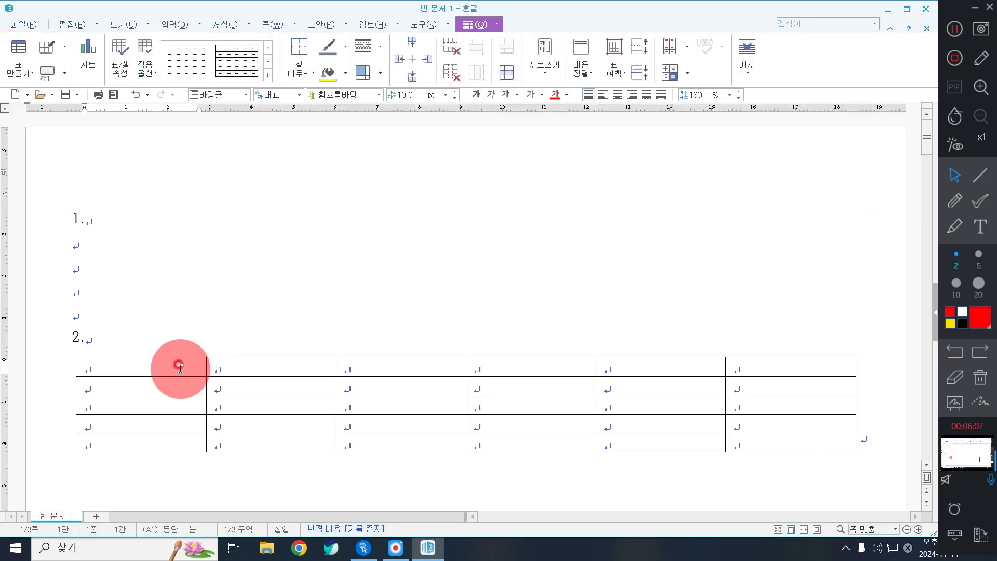
text(구분)
key(Tab)
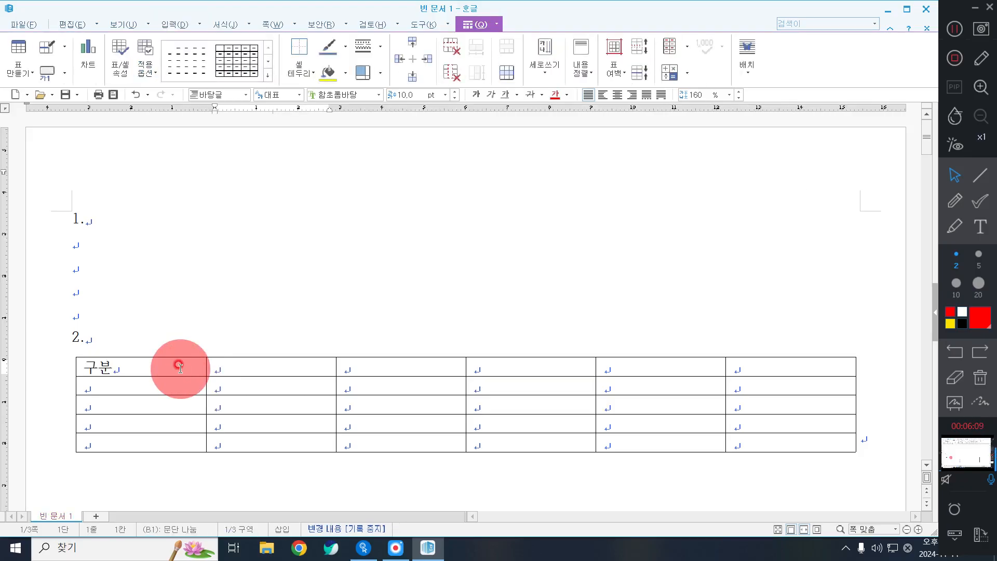
text(범ㅍ)
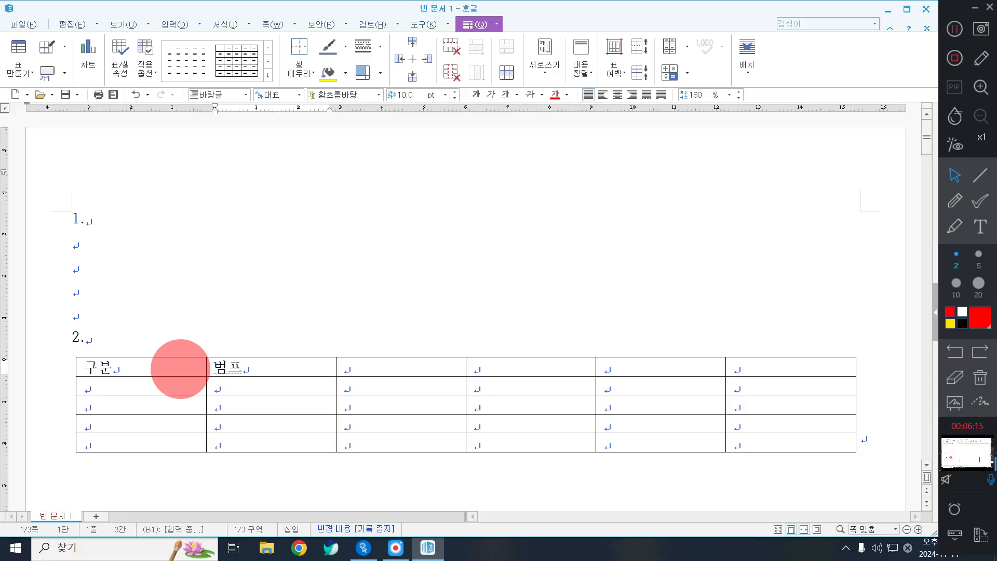
text(프오브치킨)
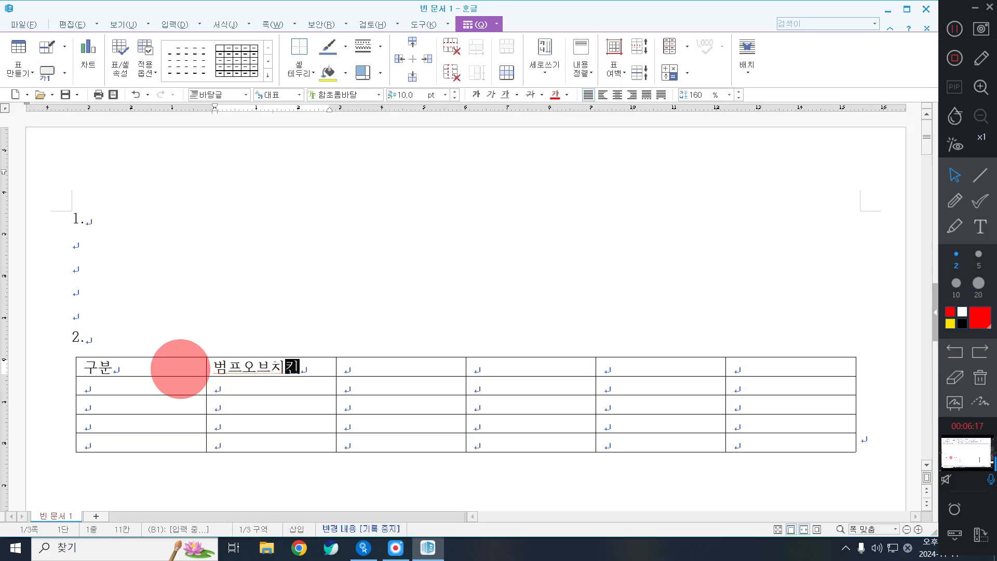
key(Tab)
text(ㅍ파웰영밴드)
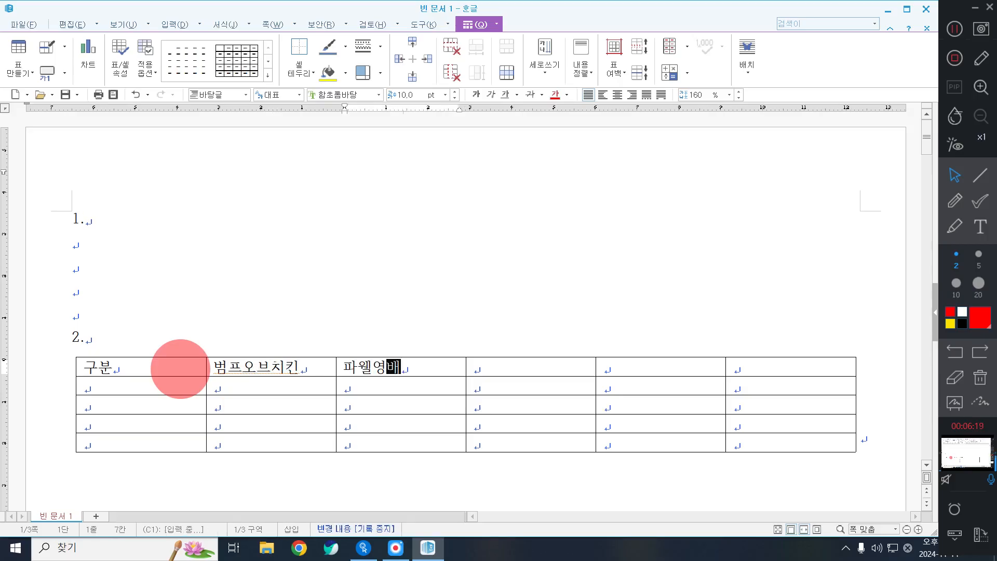
Complete the header row with 오사카모노레일, 트랜퀼리티 and 합계
key(Tab)
text(오사카)
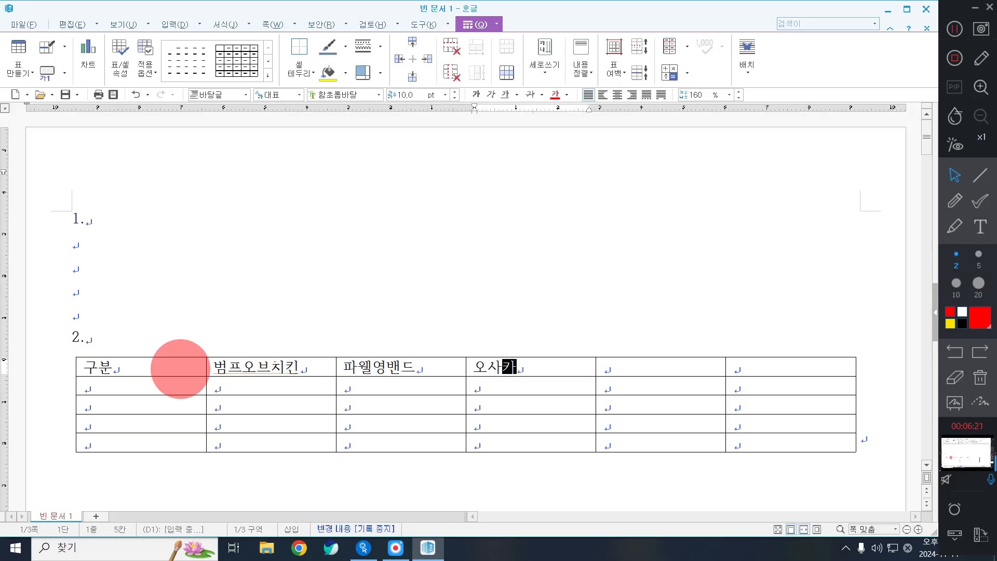
text(모노레이)
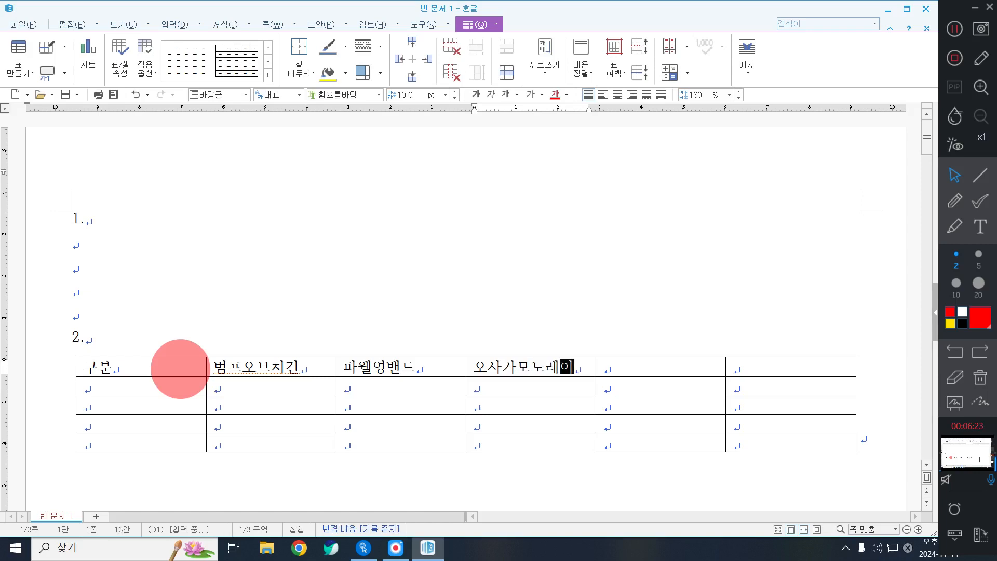
text(ㄹ)
key(Tab)
text(트랜ㄷ)
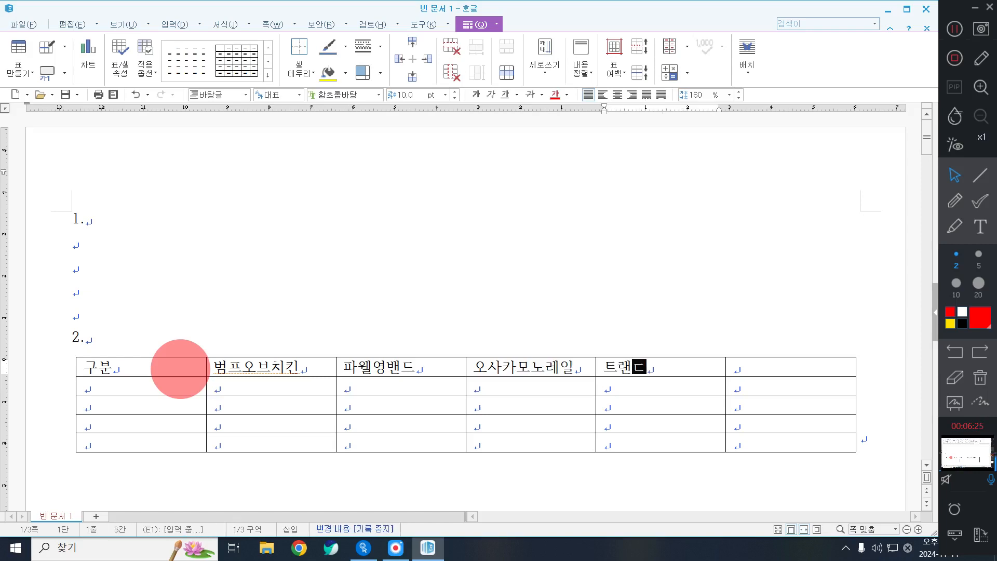
key(BackSpace)
text(퀼리티)
key(Tab)
text(합)
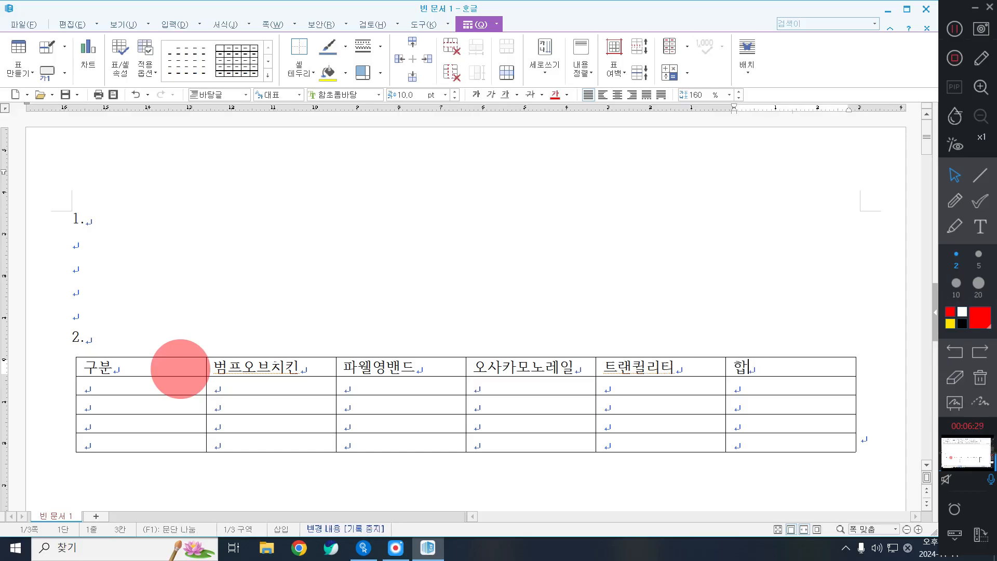
text(계)
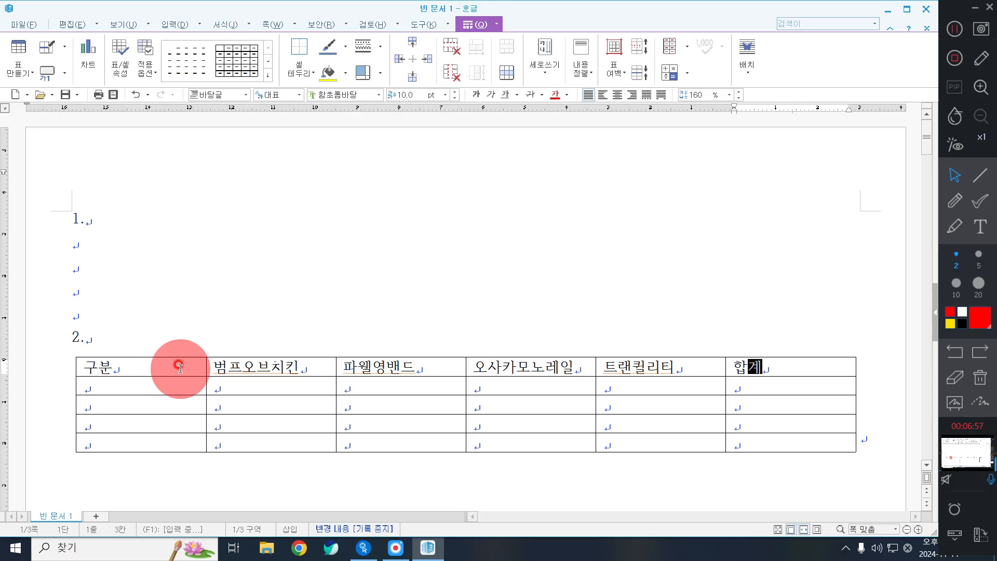
key(Tab)
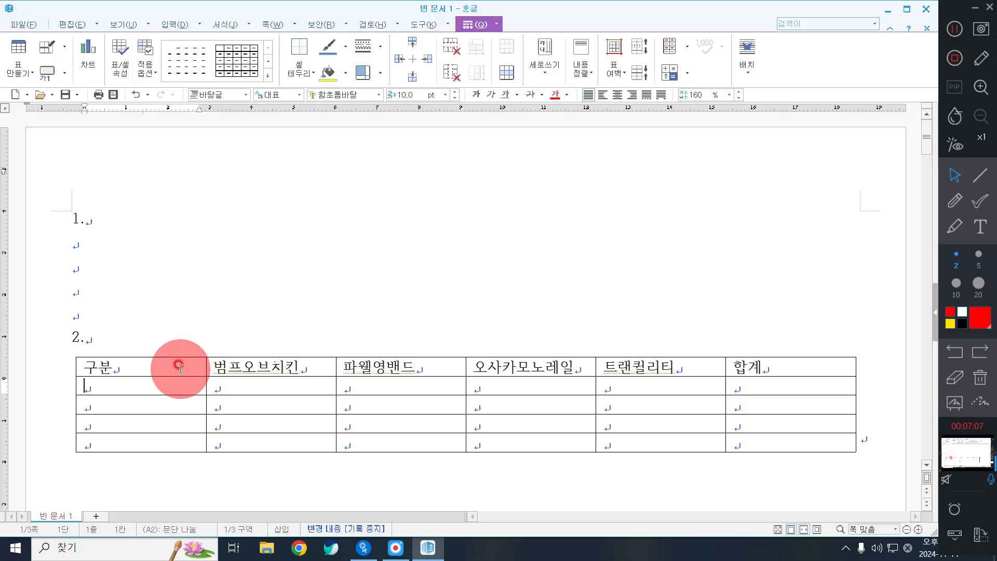
Enter the year labels 2021년, 2020년, 2019년 and 2018년 down the first column
text(22)
text(2021)
text(년)
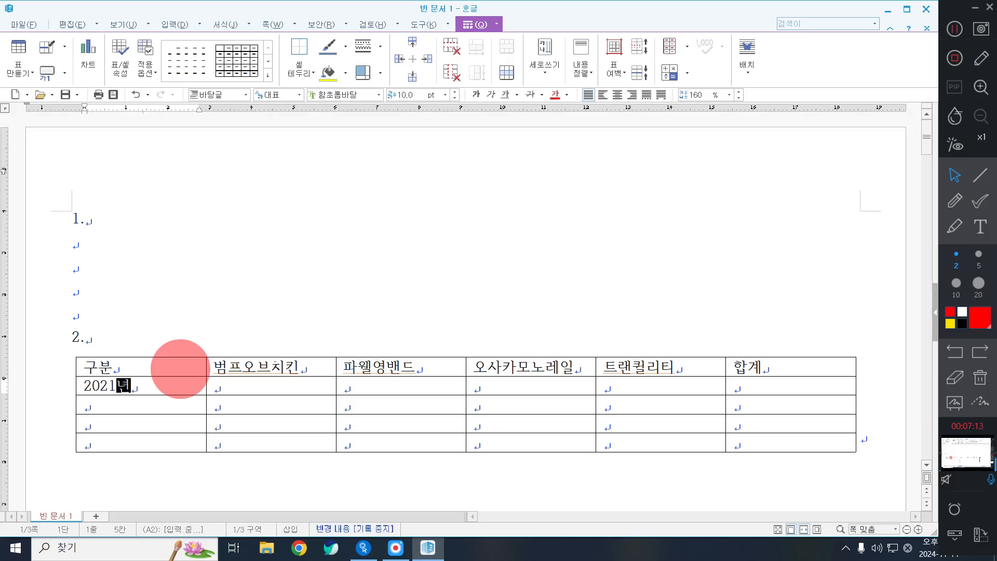
key(Down)
text(2020)
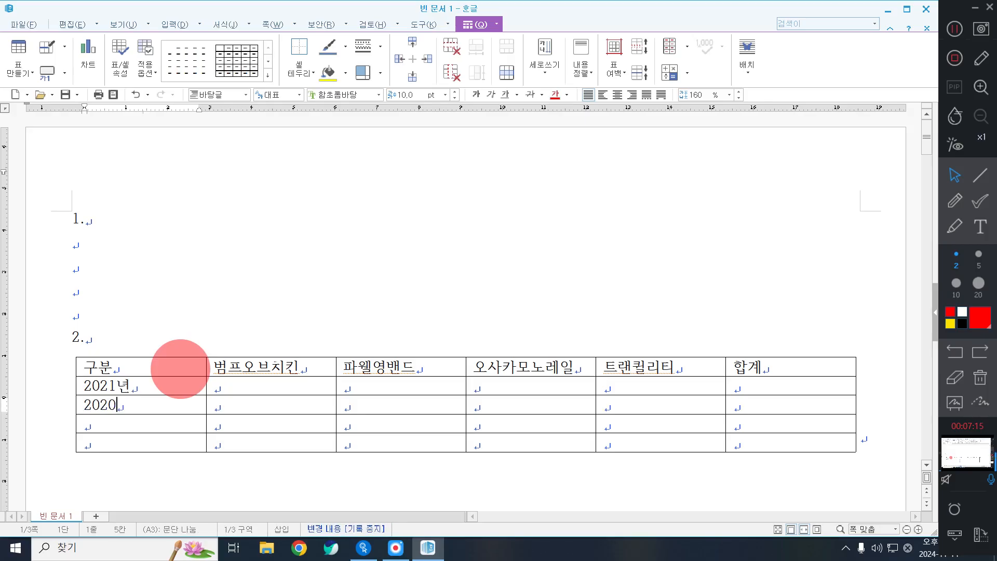
text(년)
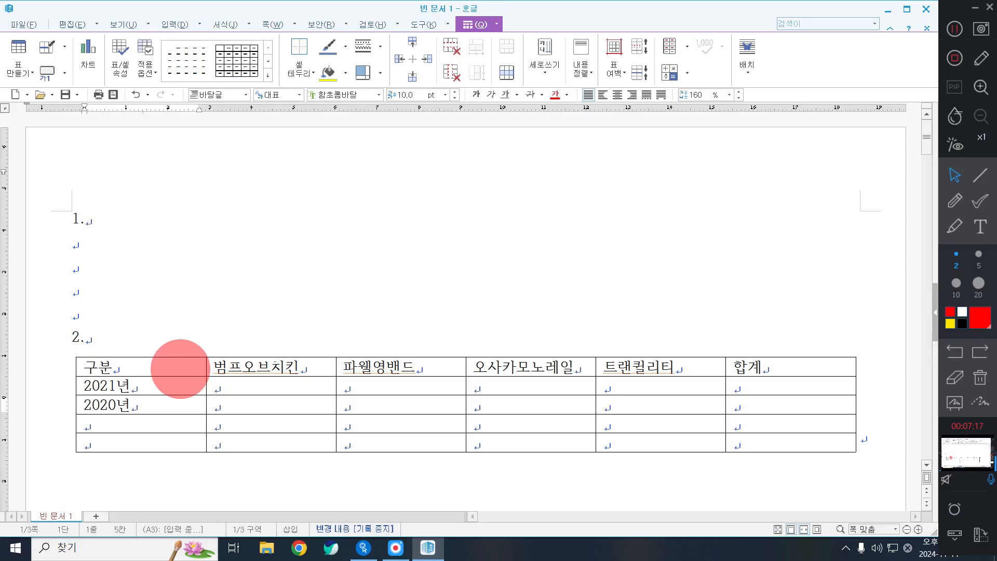
key(Down)
text(2019년)
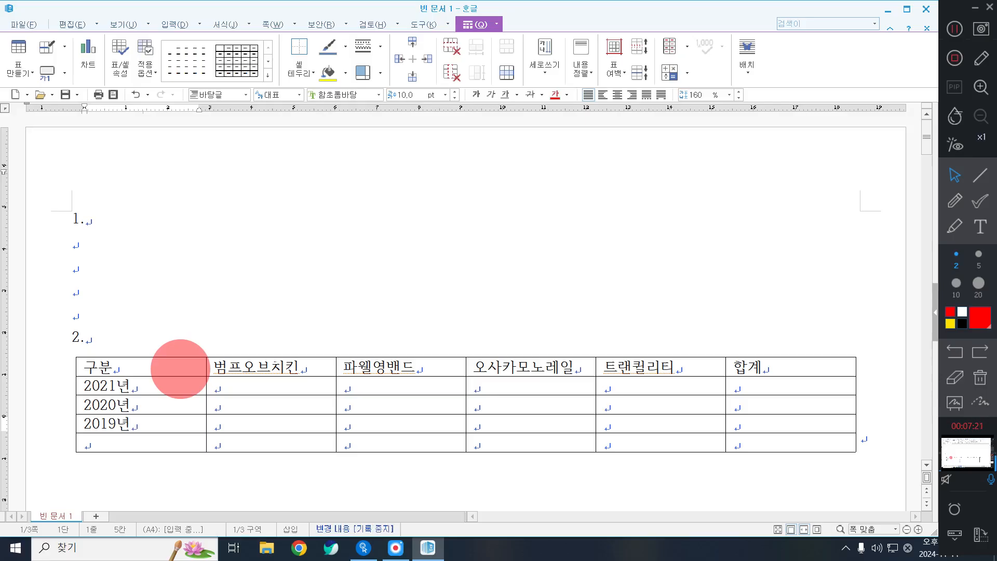
right_click(180, 368)
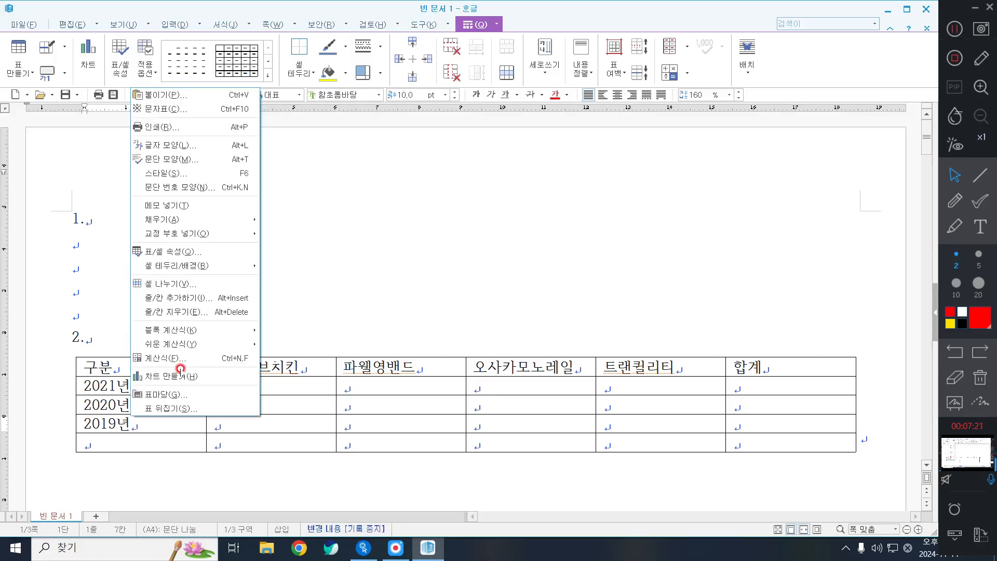
click(180, 368)
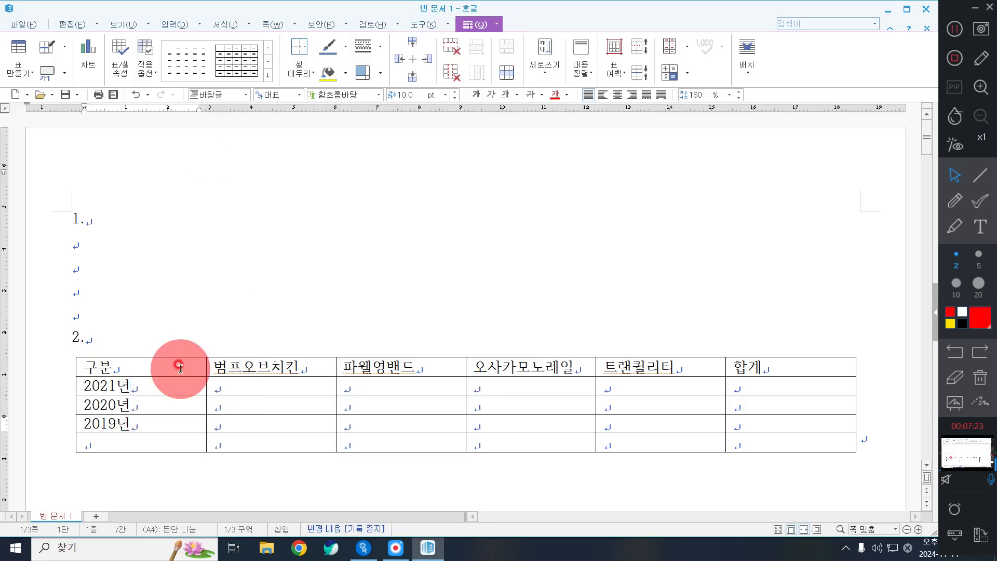
click(94, 442)
text(20)
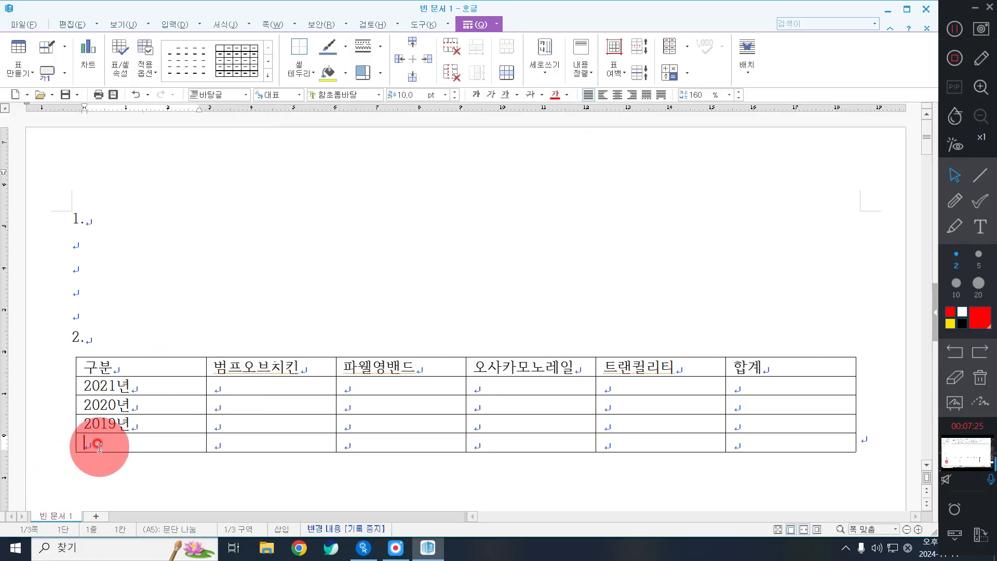
text(18년)
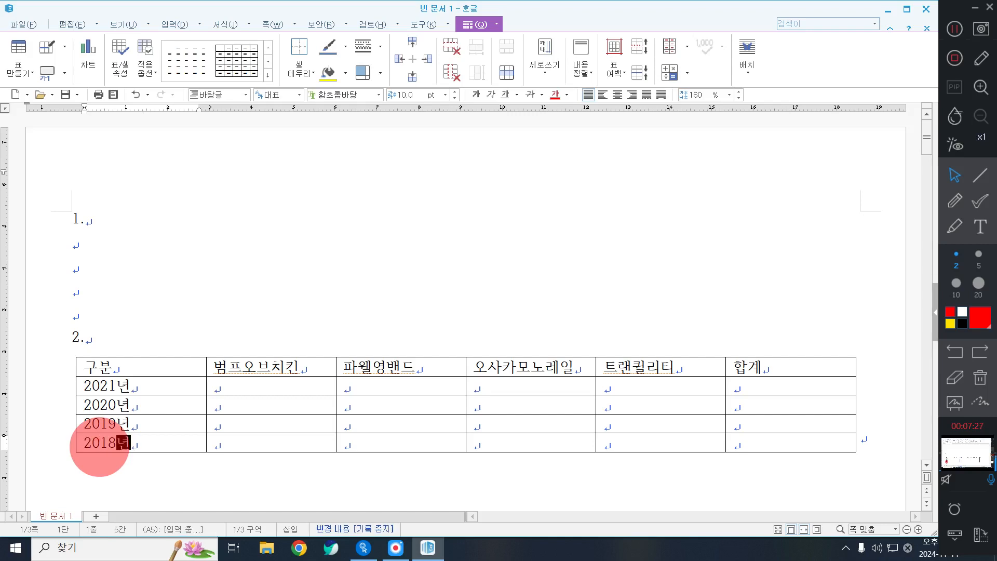
Fill the 2021 row with 19, 22, 18, 22 and 28
key(Right)
key(Up)
key(Up)
key(Up)
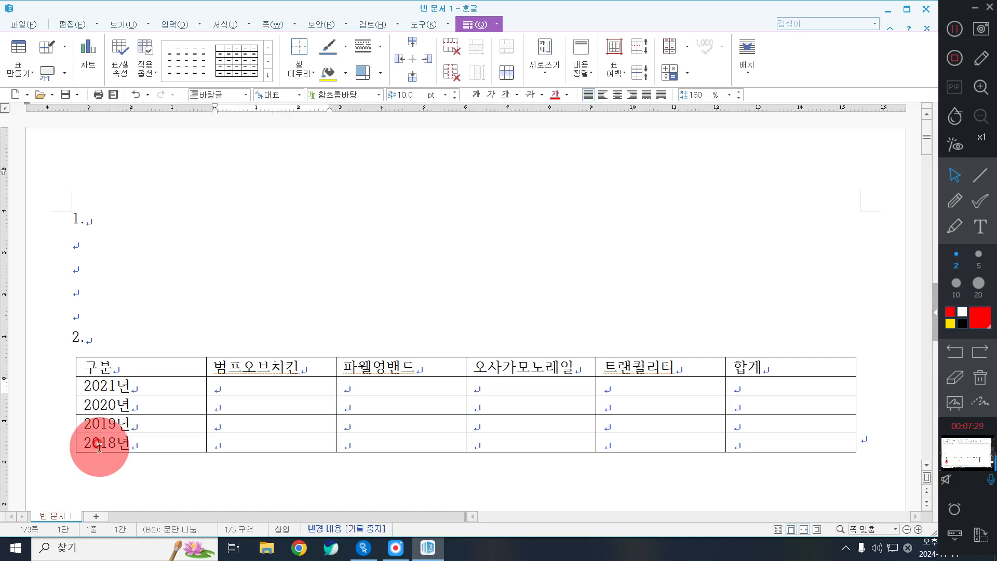
text(19)
key(Tab)
text(22)
key(Tab)
text(18)
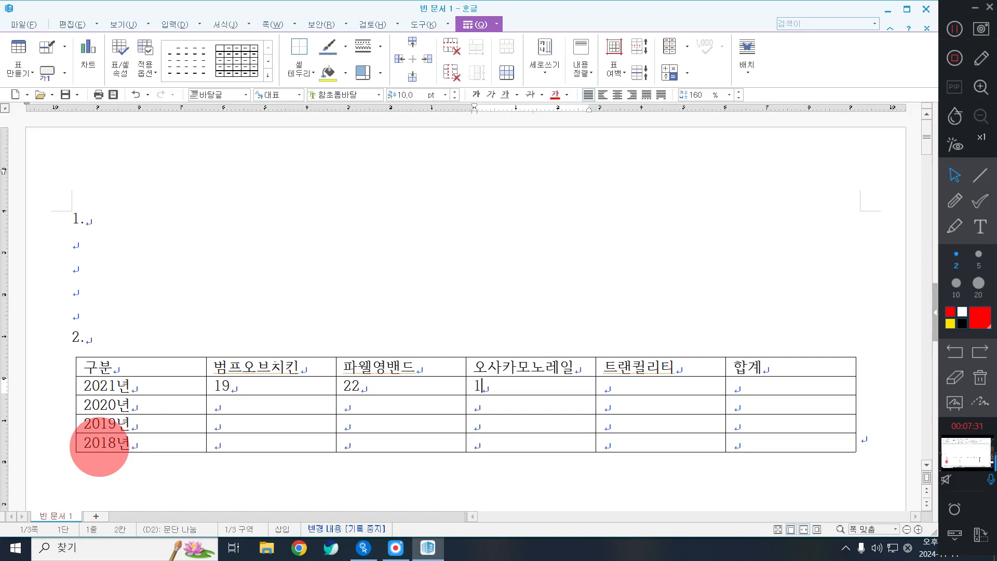
key(Tab)
text(22)
key(Tab)
Enter the 2020 row figures 13, 17, 21 and 18
key(Tab)
key(Tab)
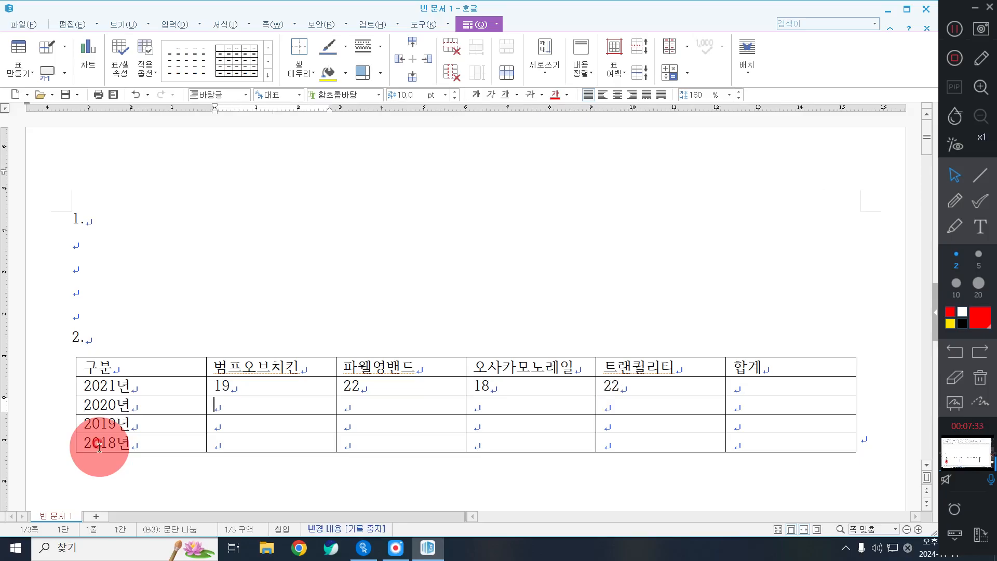
text(28)
key(Tab)
text(13)
key(Tab)
text(17)
key(Tab)
text(21)
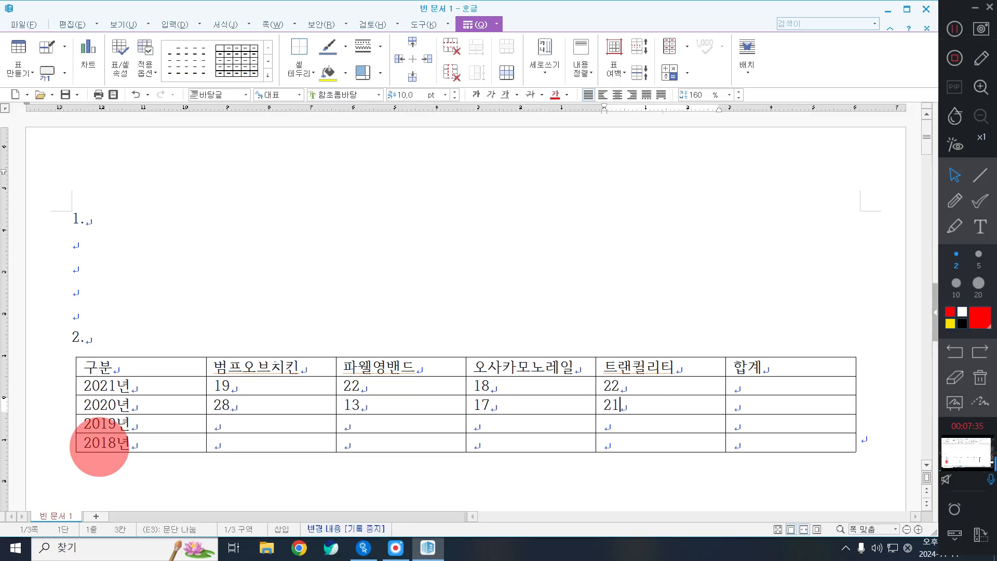
Enter the 2019 row figures 15, 20, 15, 18 and 16
key(Tab)
key(Tab)
key(Tab)
text(18)
key(Tab)
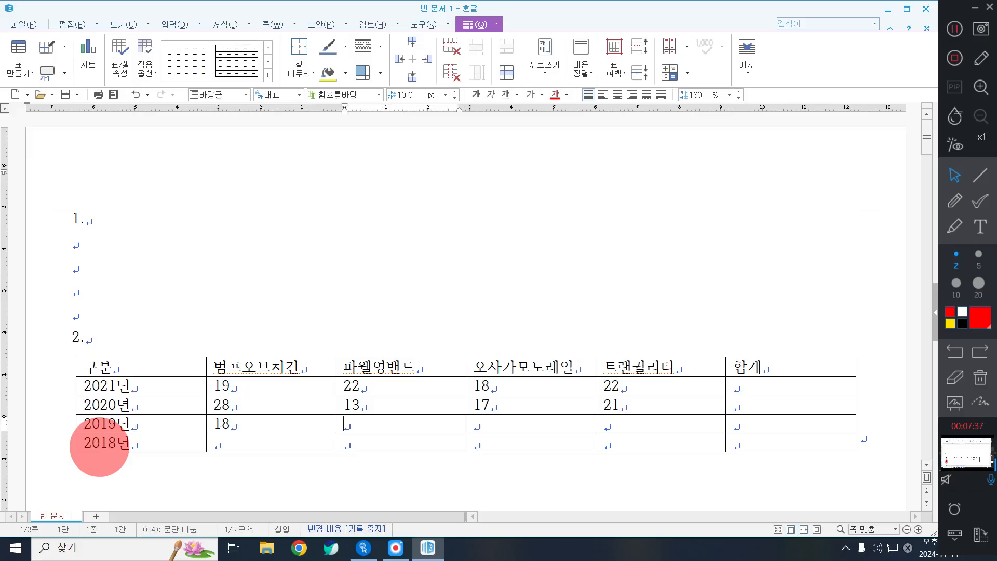
text(15)
key(Tab)
text(20)
key(Tab)
text(15)
key(Tab)
Enter 18 and 18 in the 2018 row and remove the stray line break
key(Tab)
key(Tab)
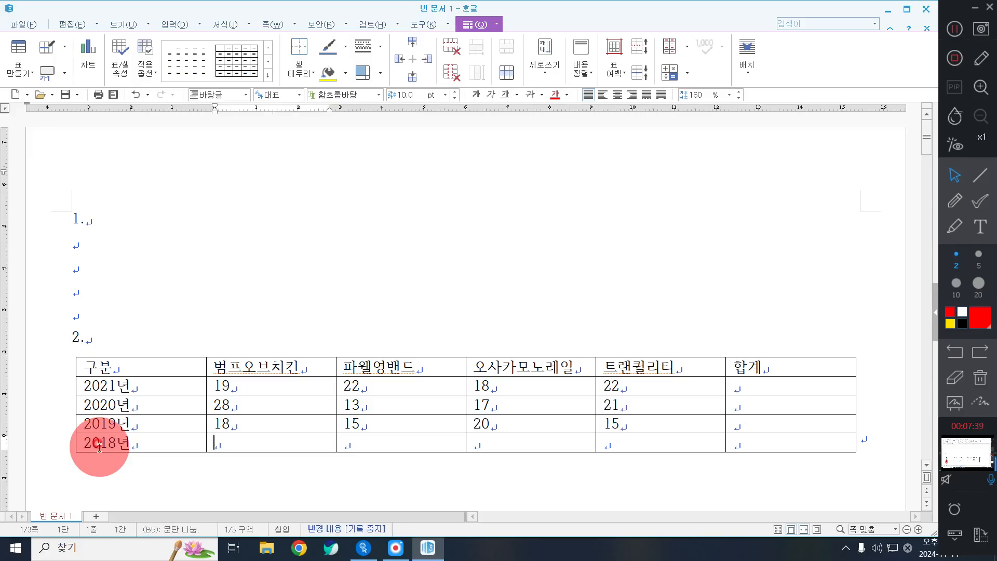
text(18)
key(Tab)
text(16)
key(Tab)
text(18)
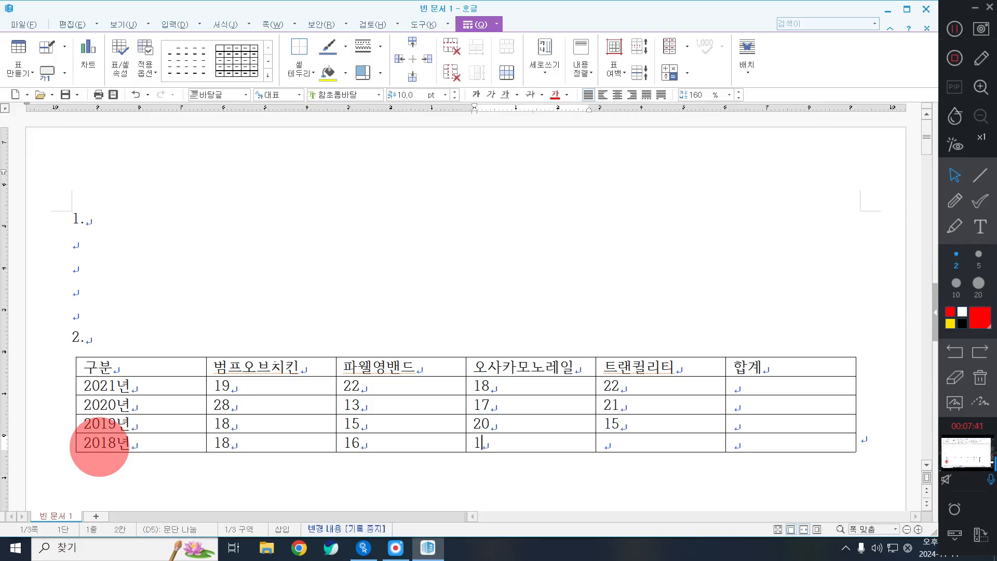
key(Tab)
text(18)
key(Return)
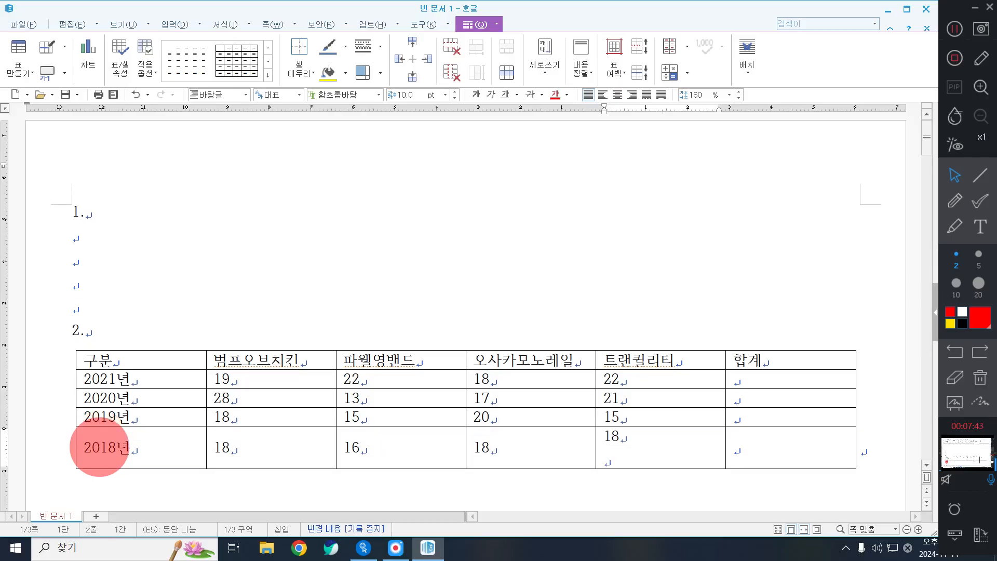
key(BackSpace)
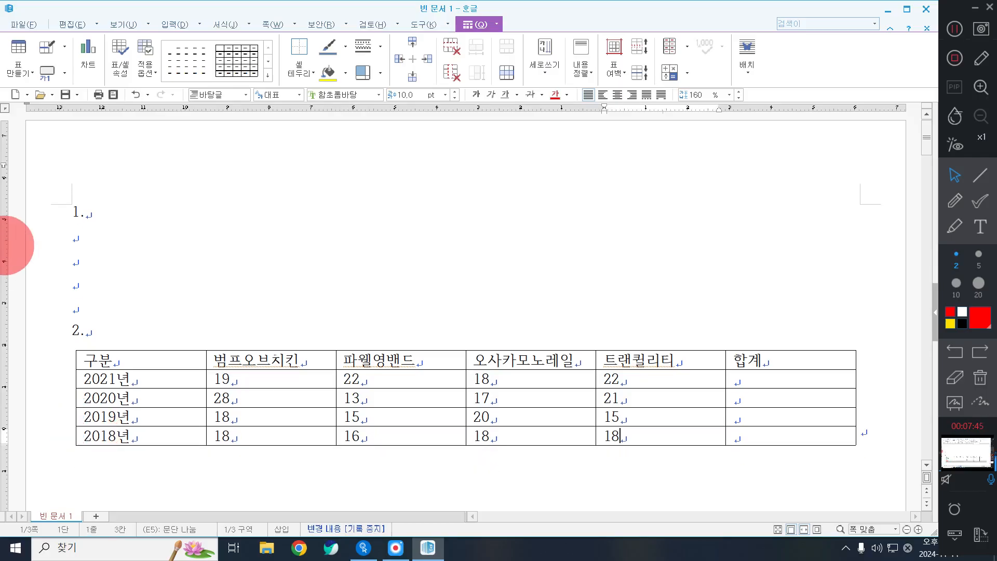
Select every table cell and apply the 돋움 font from the All Fonts list
click(955, 29)
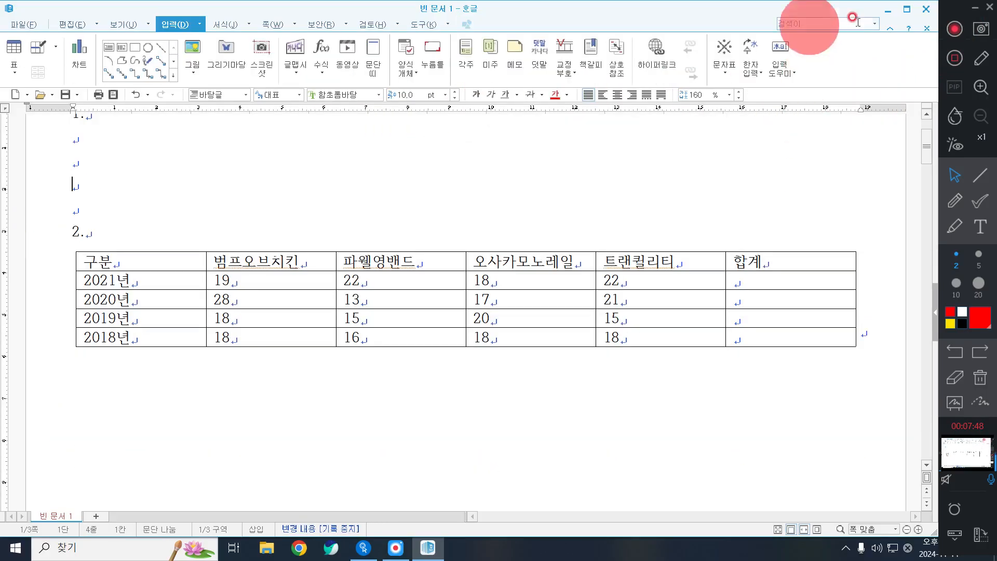
click(955, 29)
click(166, 227)
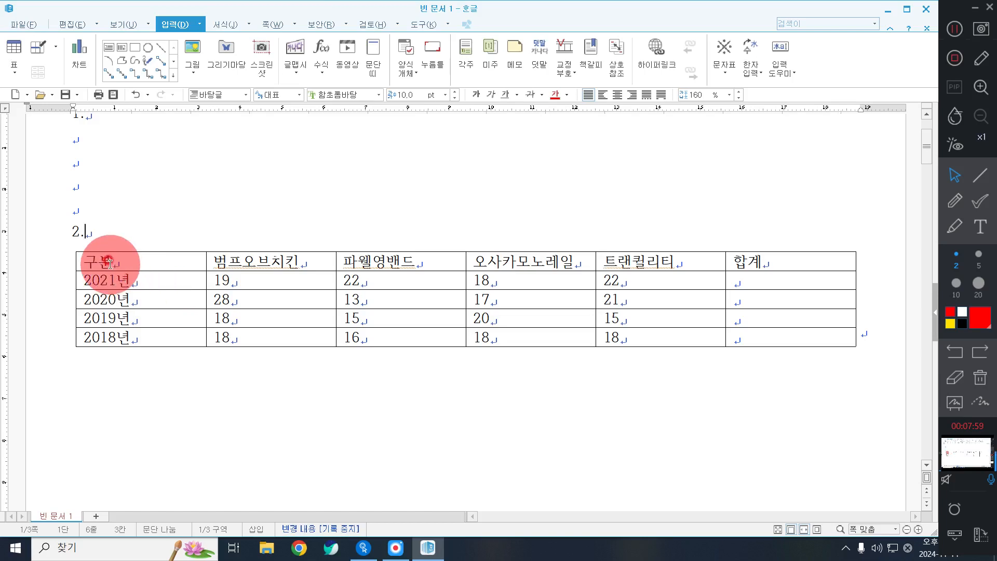
drag(111, 263, 785, 338)
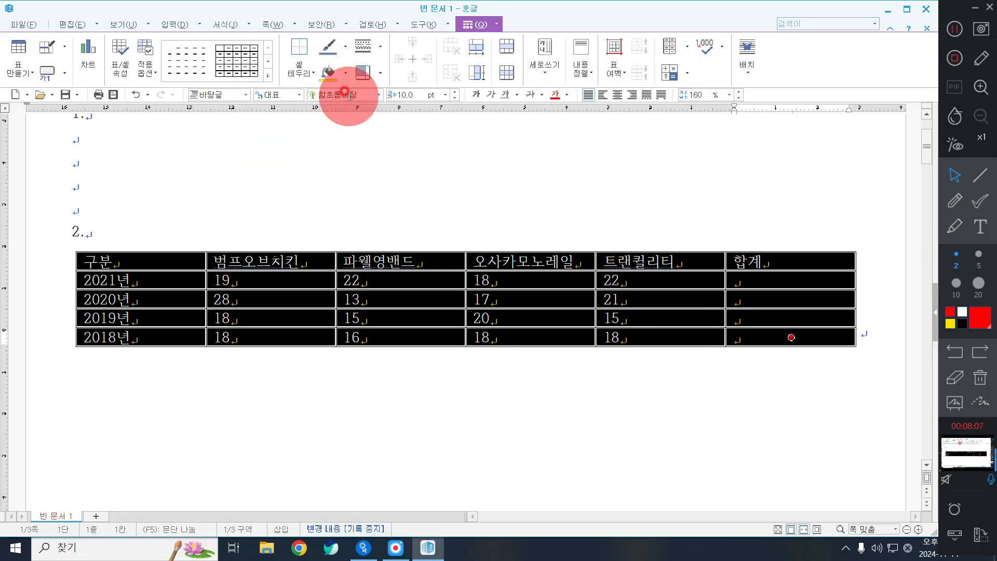
click(345, 92)
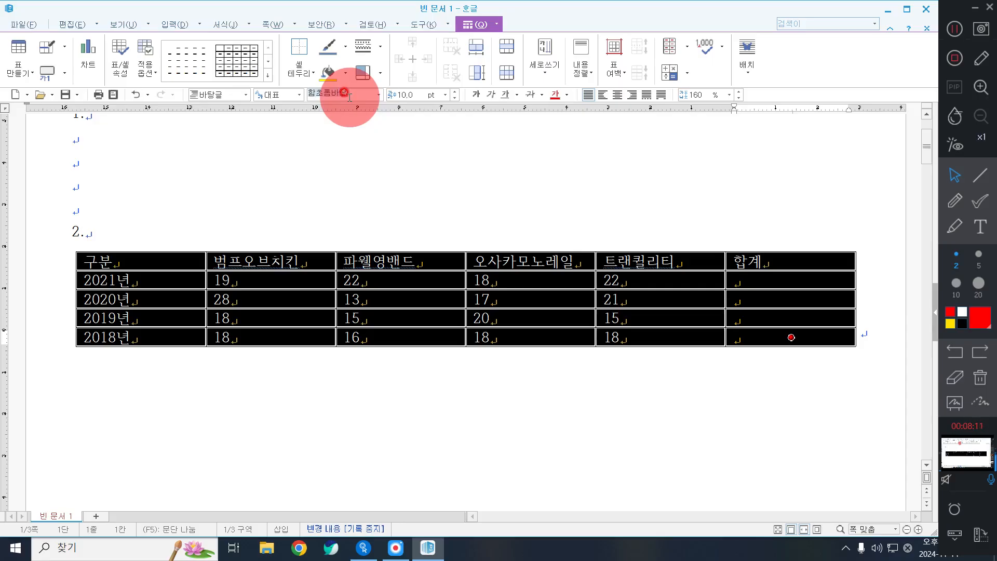
click(378, 95)
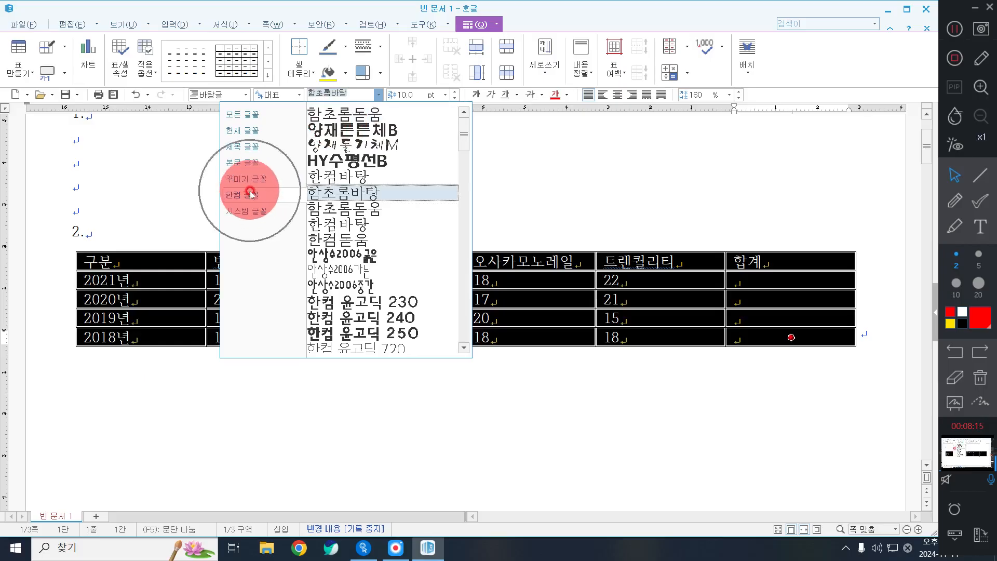
click(243, 114)
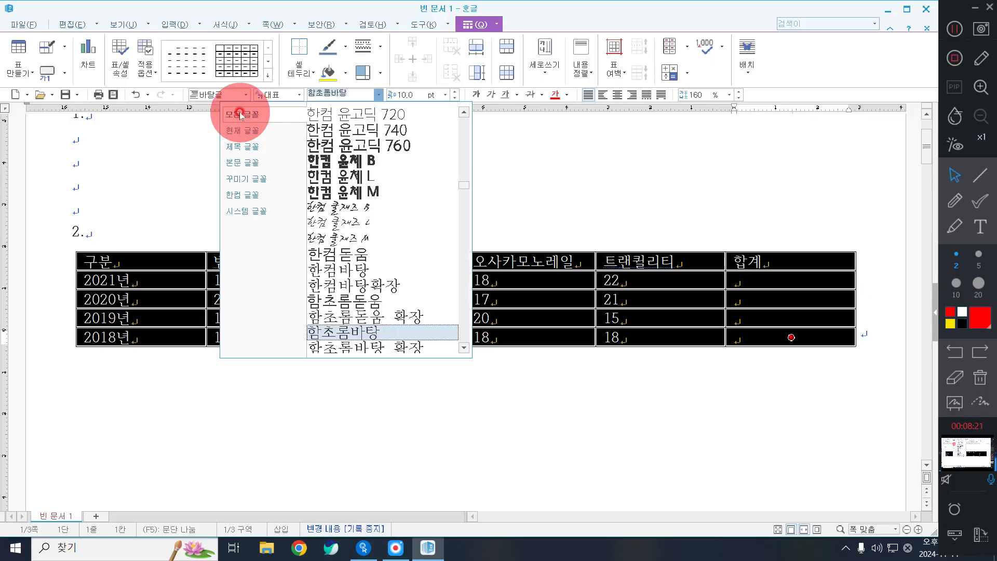
text(돋움)
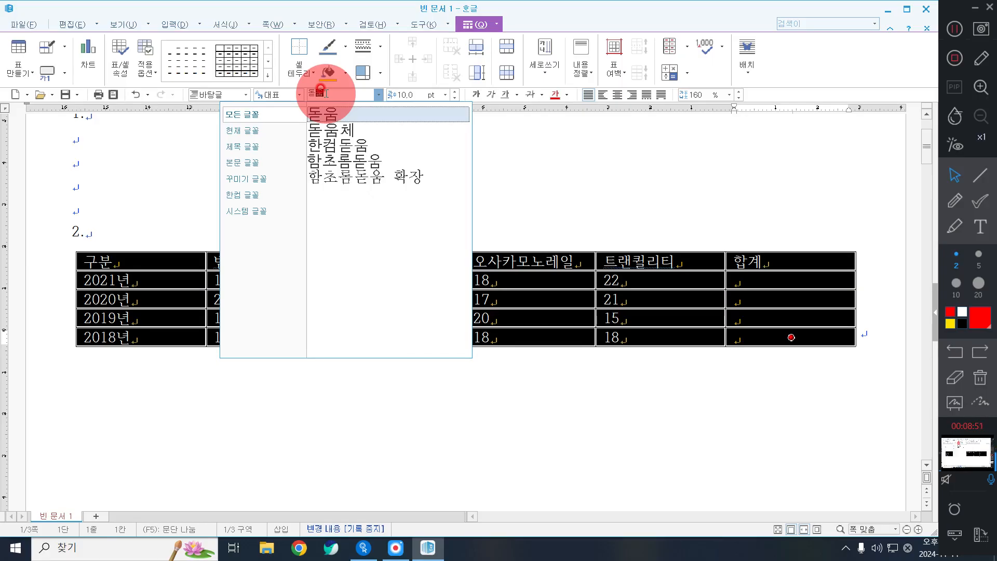
click(342, 113)
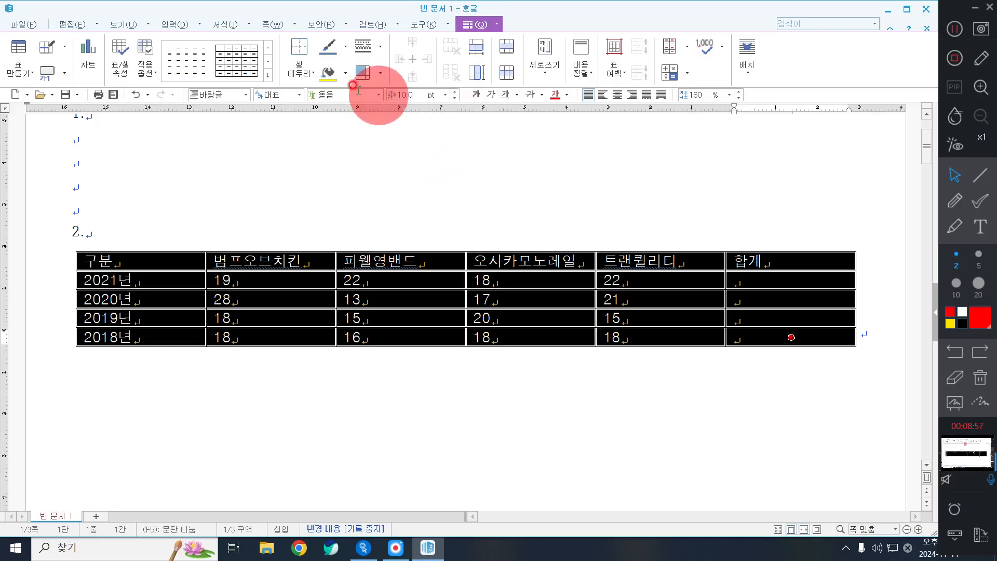
Centre-align all table cells and enlarge the row heights with Ctrl+Down
click(618, 95)
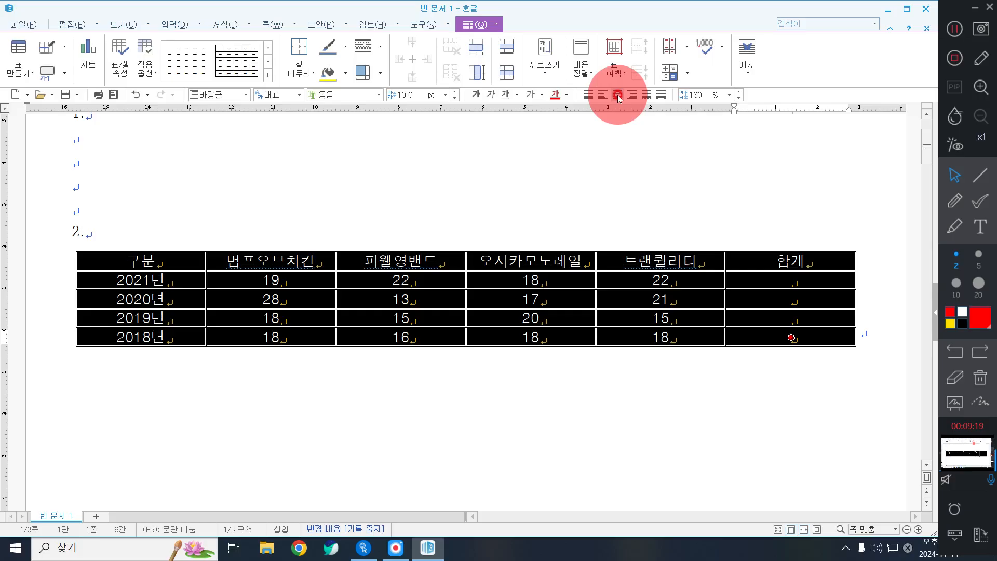
key(ctrl+Down)
key(ctrl+Down)
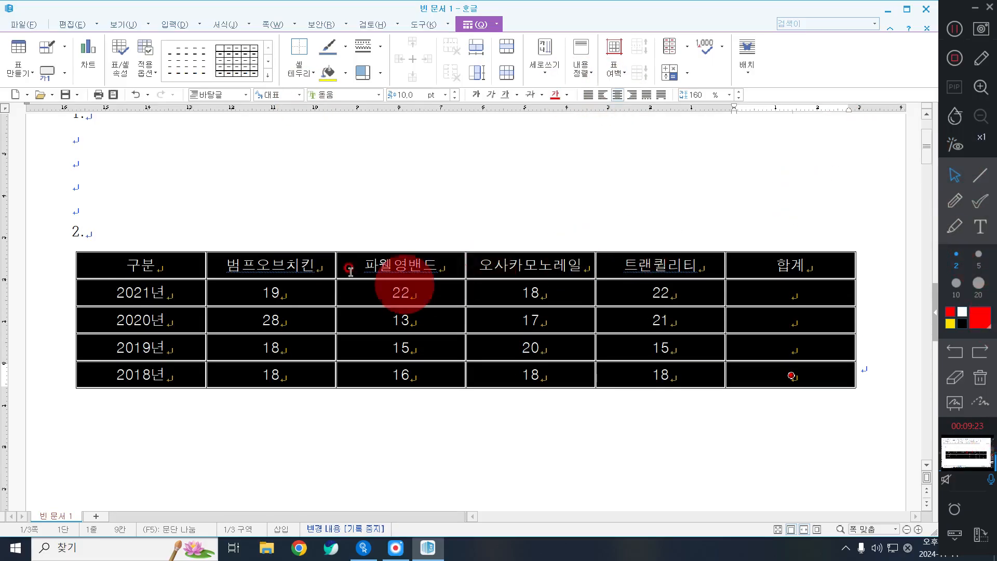
Right-align the number cells from 19 through the bottom-right 합계 cell
click(979, 175)
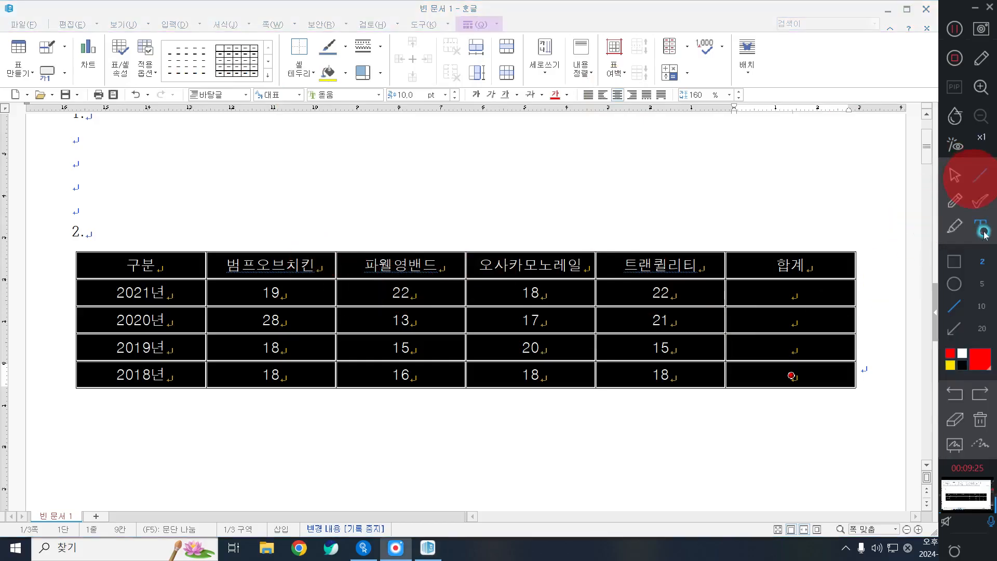
click(954, 260)
drag(202, 268, 700, 391)
drag(766, 404, 872, 395)
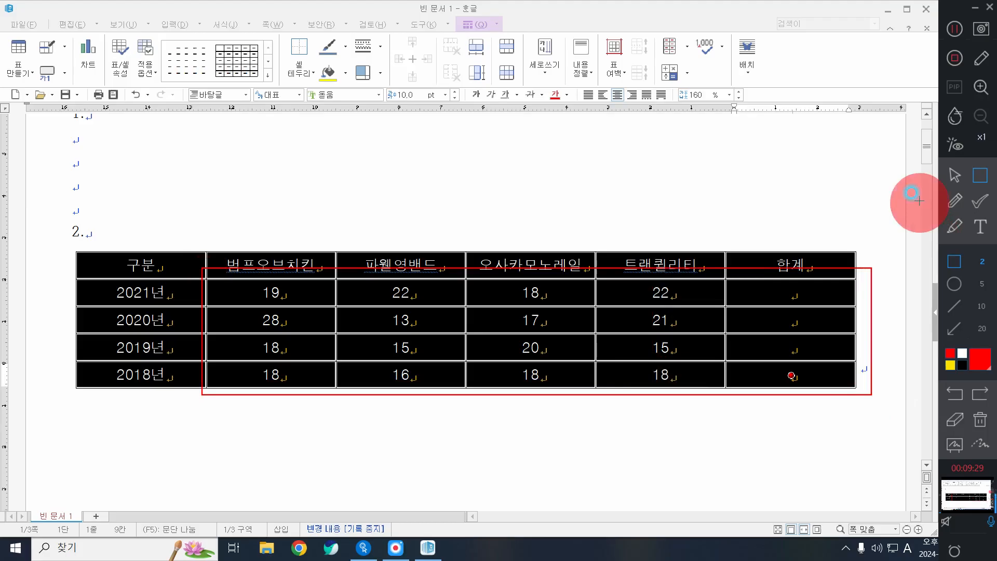
click(955, 175)
drag(270, 294, 805, 375)
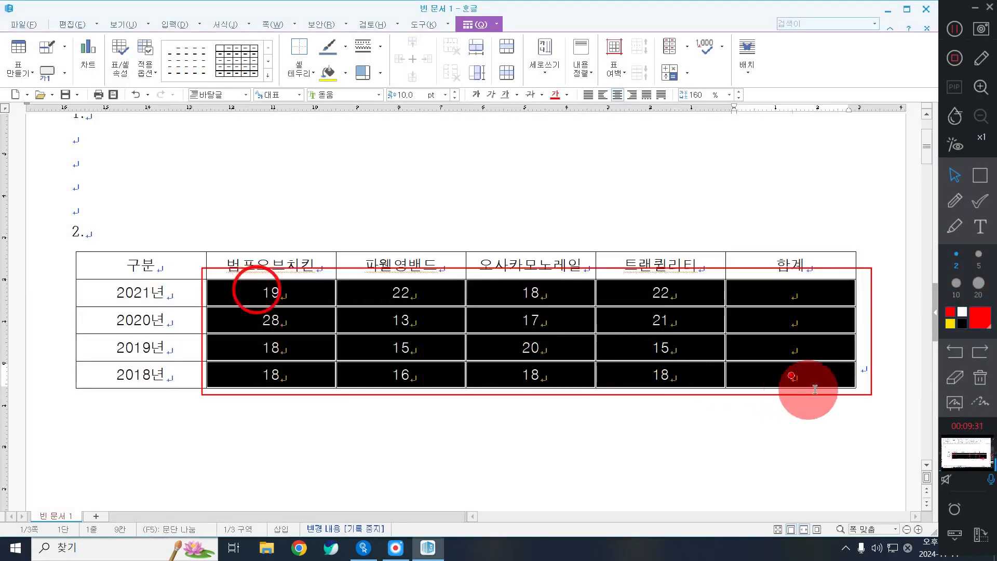
click(981, 383)
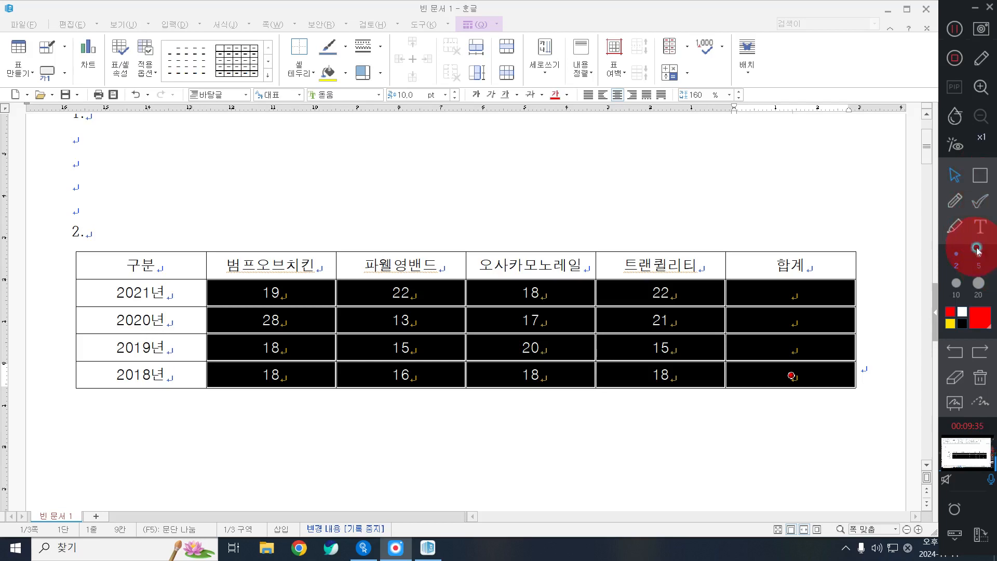
click(987, 179)
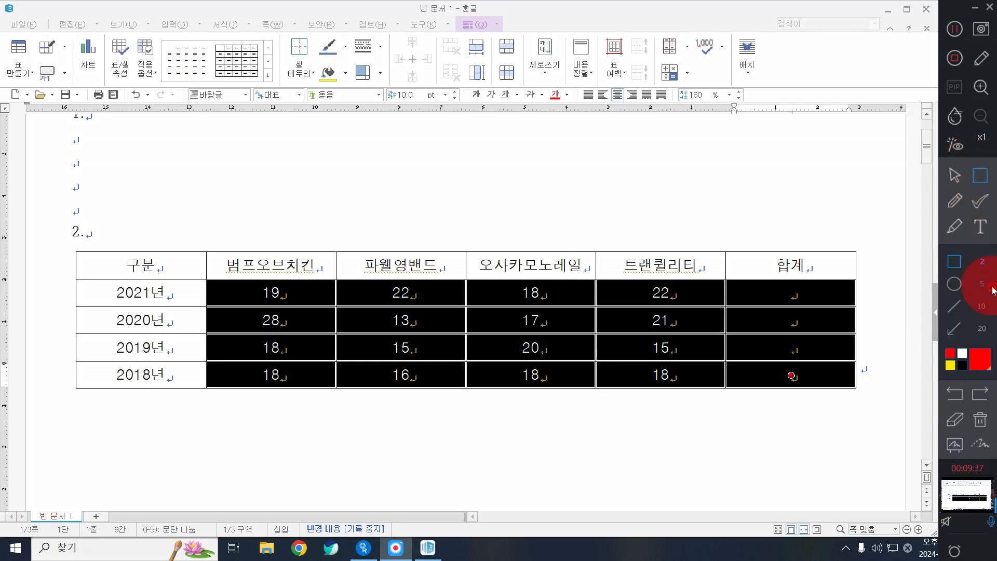
mouse_move(203, 276)
mouse_down()
mouse_move(790, 423)
mouse_move(859, 391)
mouse_up()
click(954, 178)
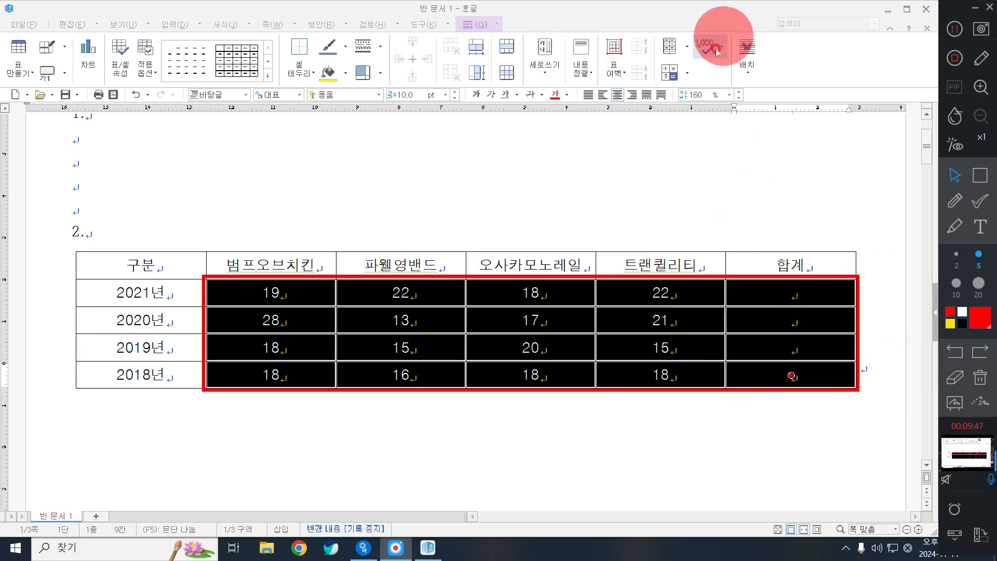
click(632, 95)
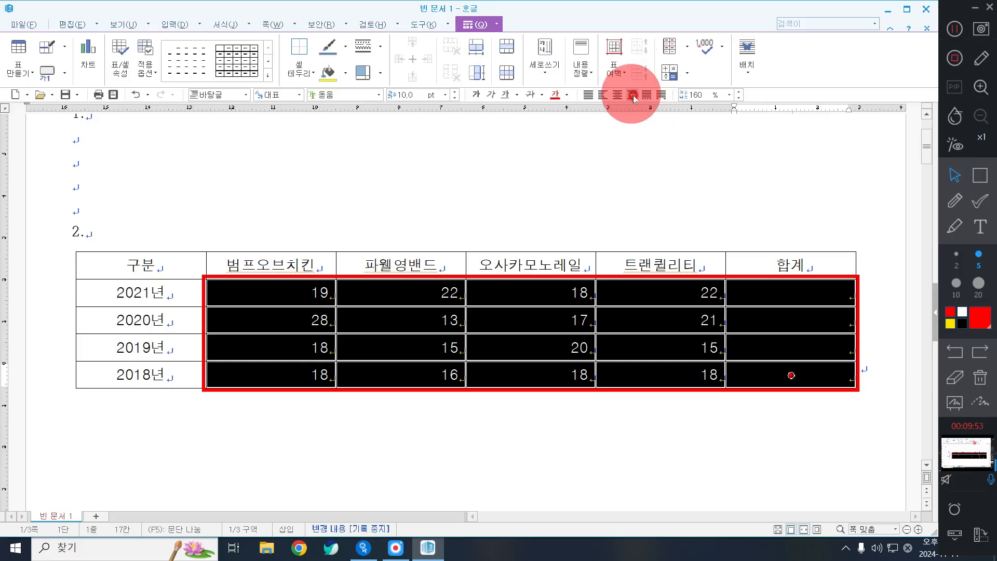
click(980, 377)
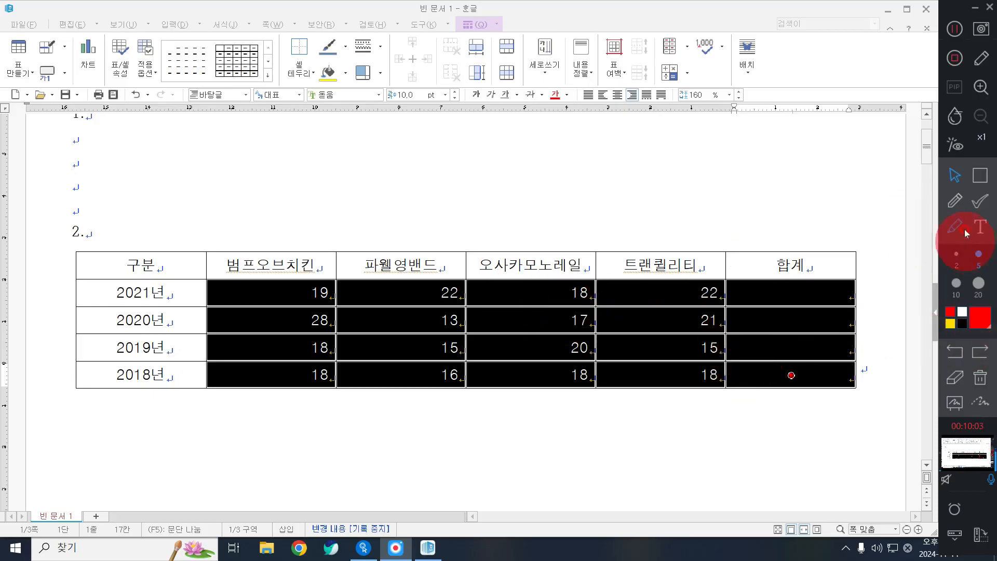
Block-select the table from the 구분 cell through the 2019 row
click(154, 262)
drag(155, 262, 689, 346)
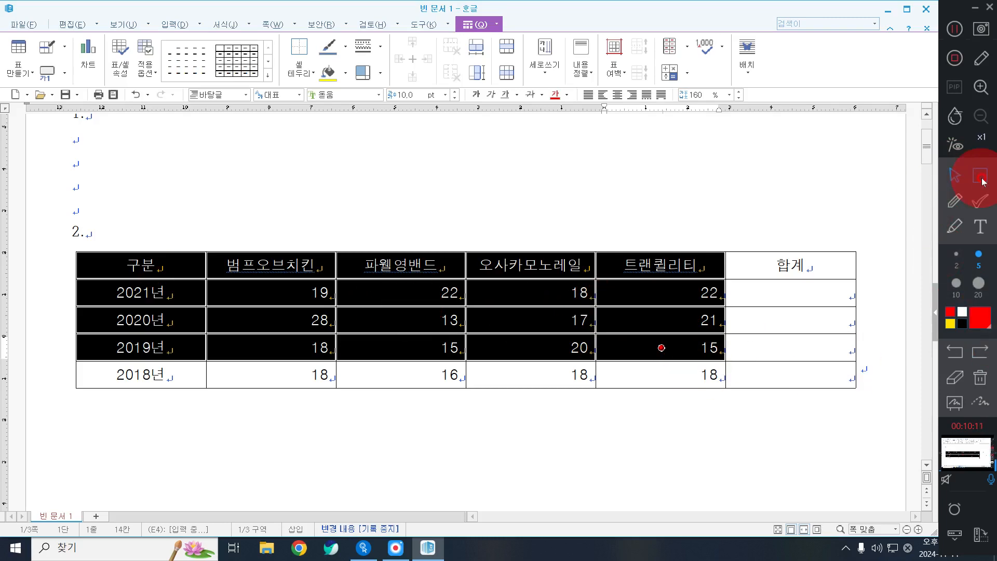
click(981, 176)
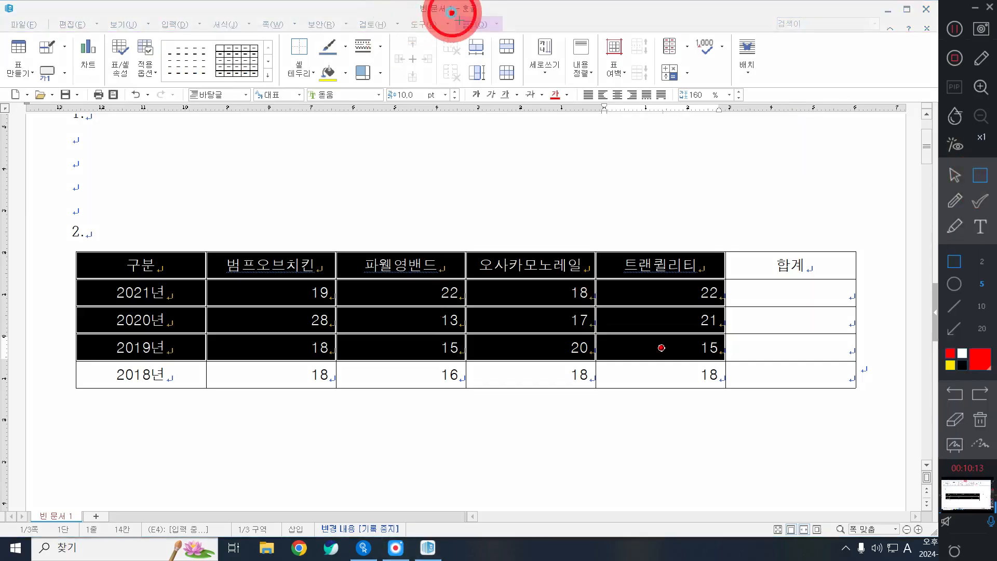
Give the first five columns, header row through 2019년, a yellow cell background
drag(451, 12, 509, 37)
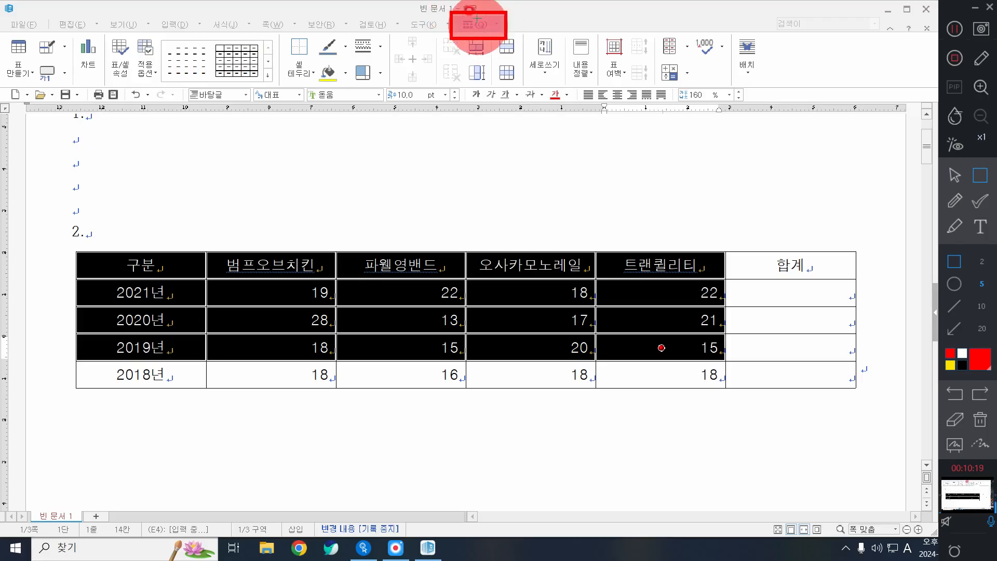
click(955, 175)
click(476, 24)
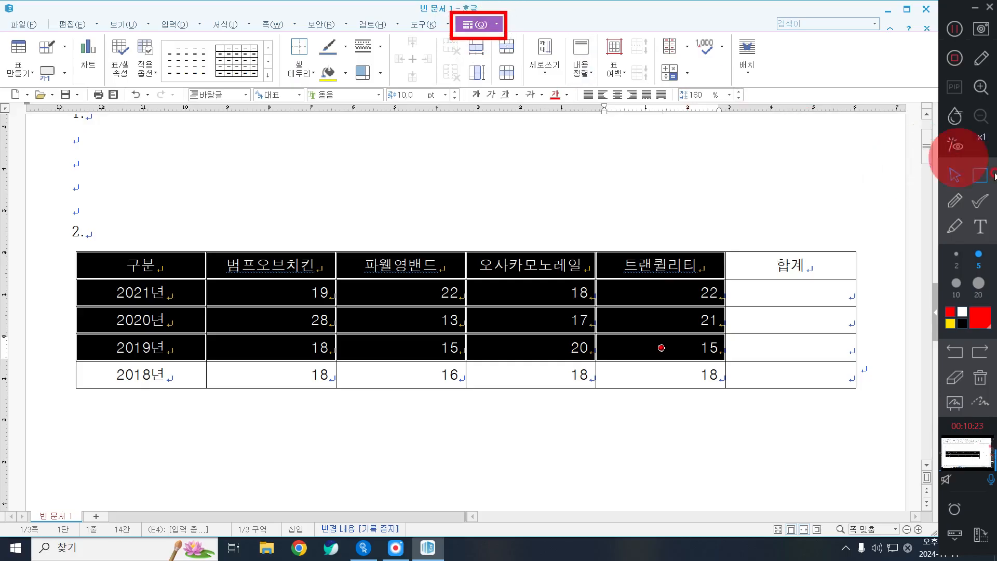
click(955, 173)
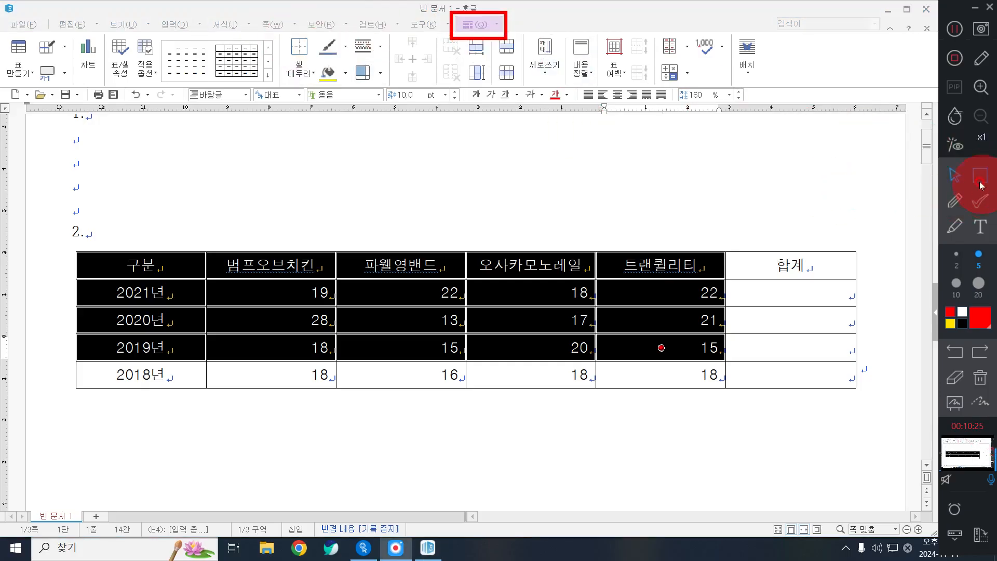
click(980, 176)
drag(314, 59, 352, 89)
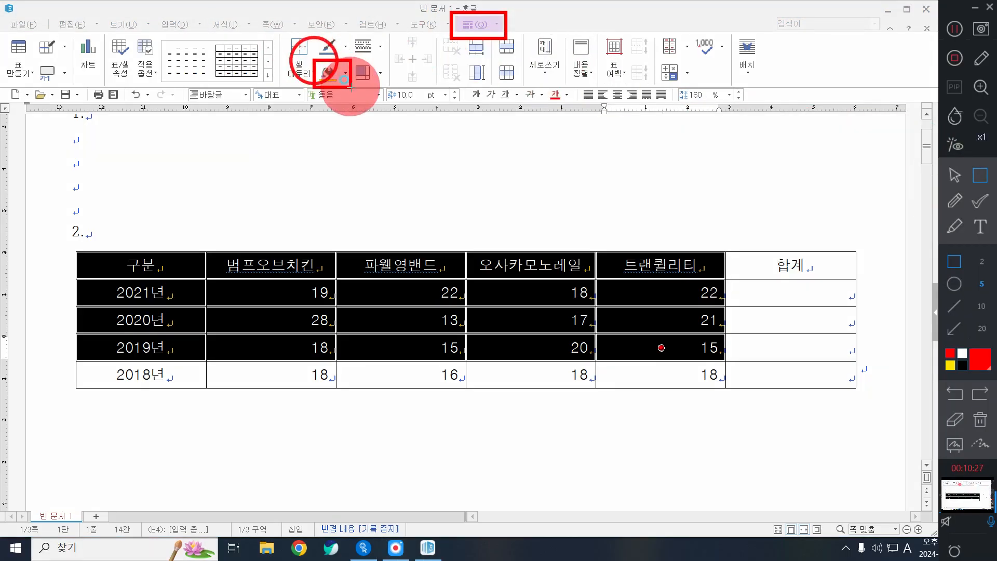
click(956, 175)
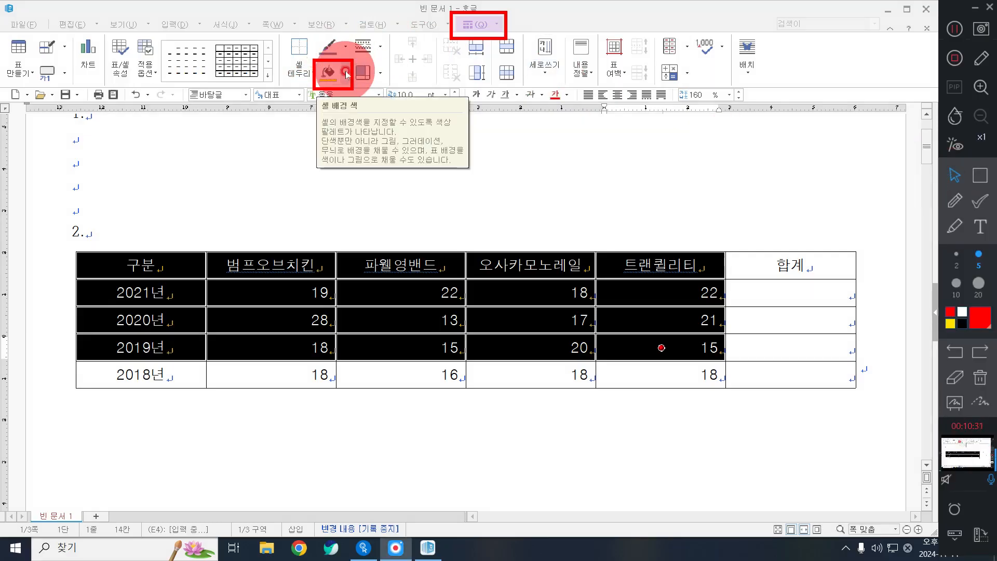
click(347, 75)
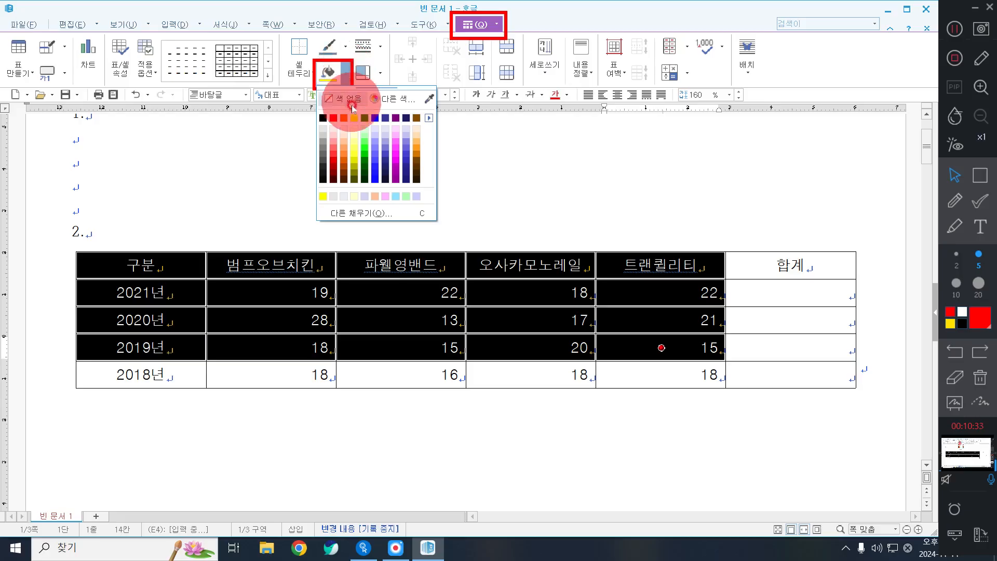
click(356, 117)
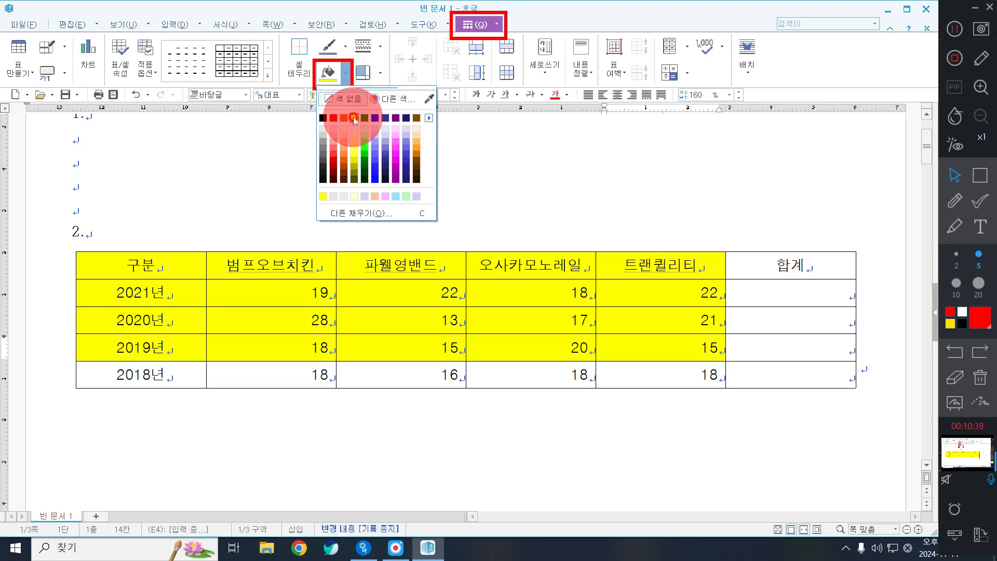
key(Escape)
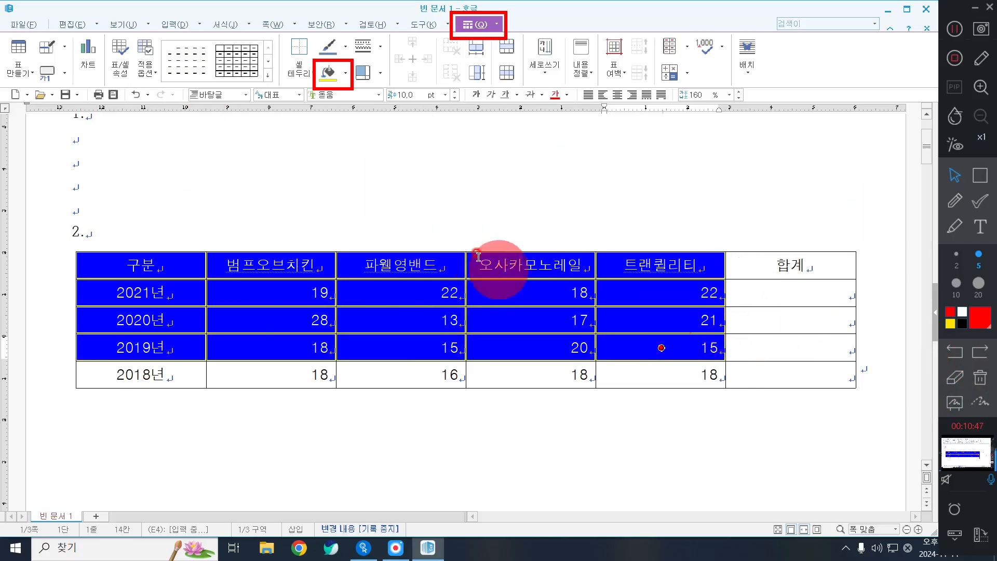
click(981, 377)
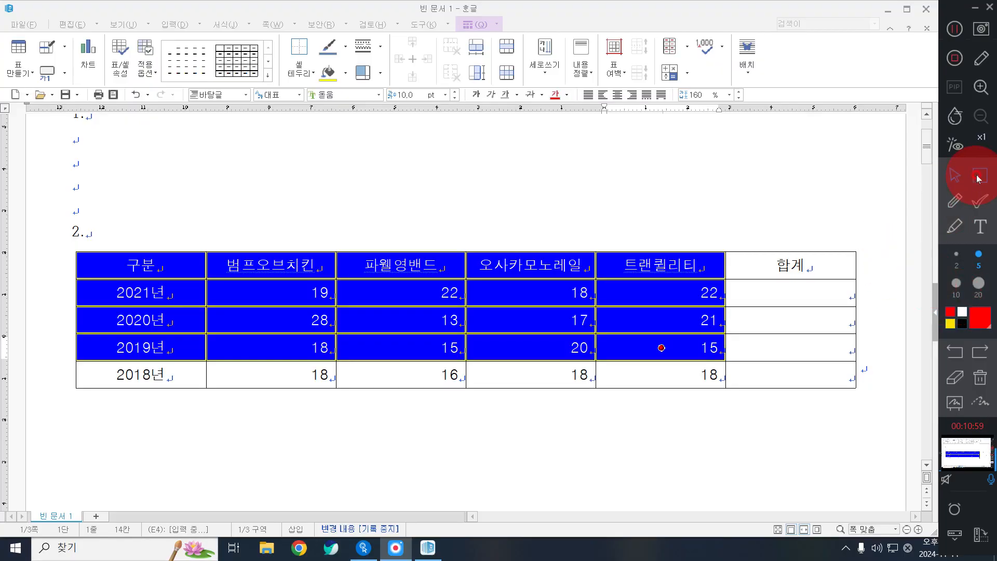
Select the 2021–2019 figures together with their 합계 cells
click(979, 178)
drag(722, 274, 872, 366)
click(954, 175)
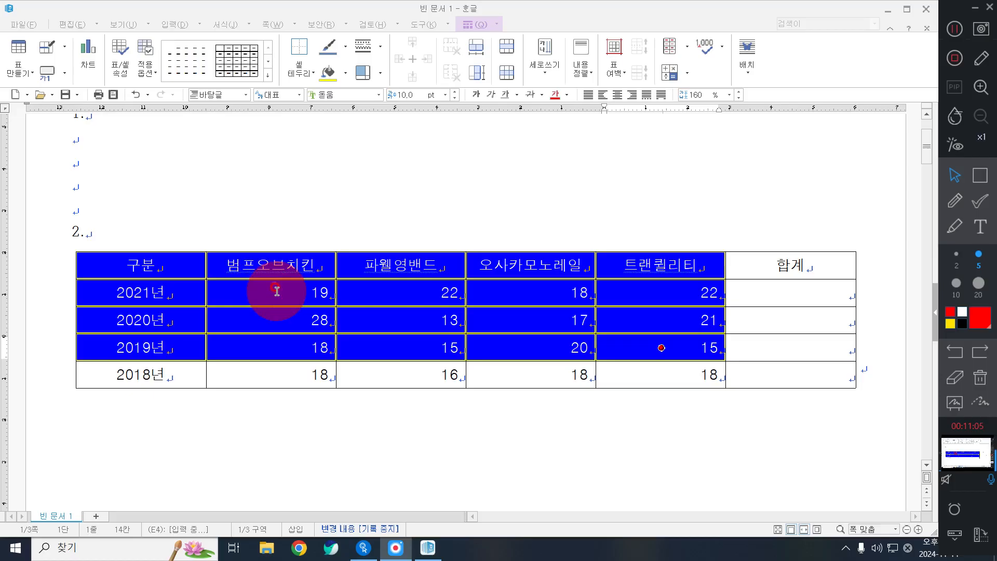
drag(277, 291, 786, 351)
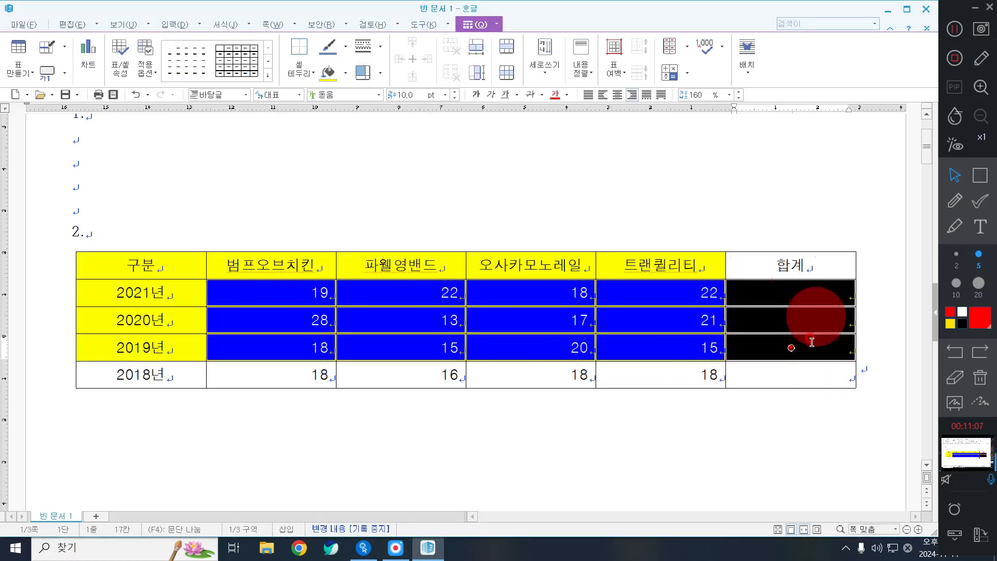
click(948, 180)
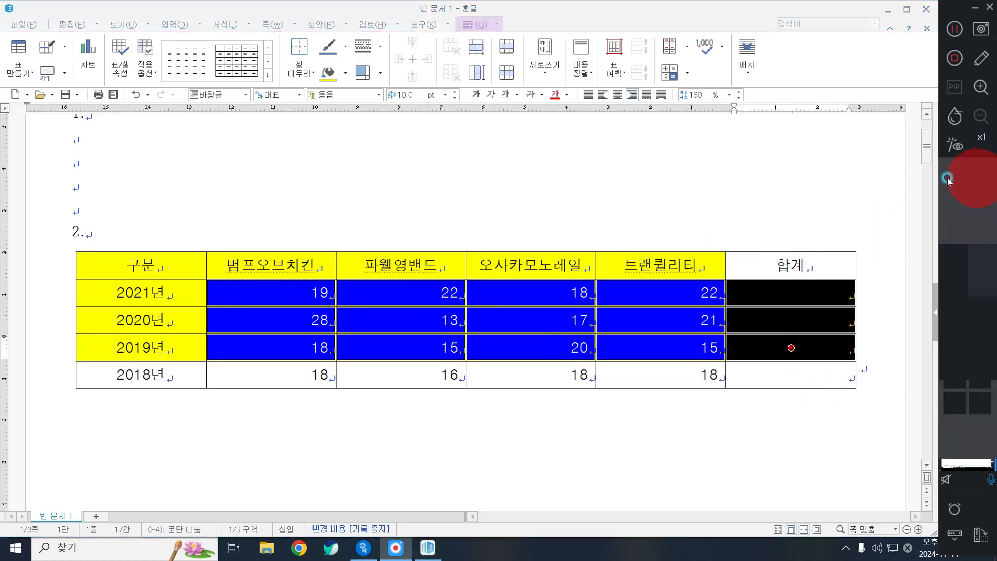
mouse_move(68, 270)
mouse_down()
mouse_move(206, 371)
mouse_move(221, 367)
mouse_up()
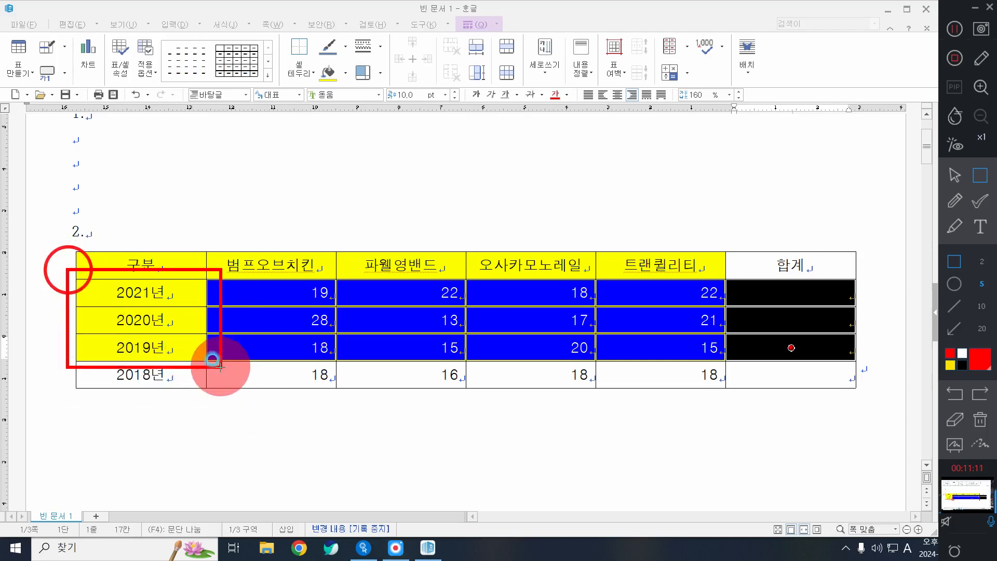
right_click(221, 367)
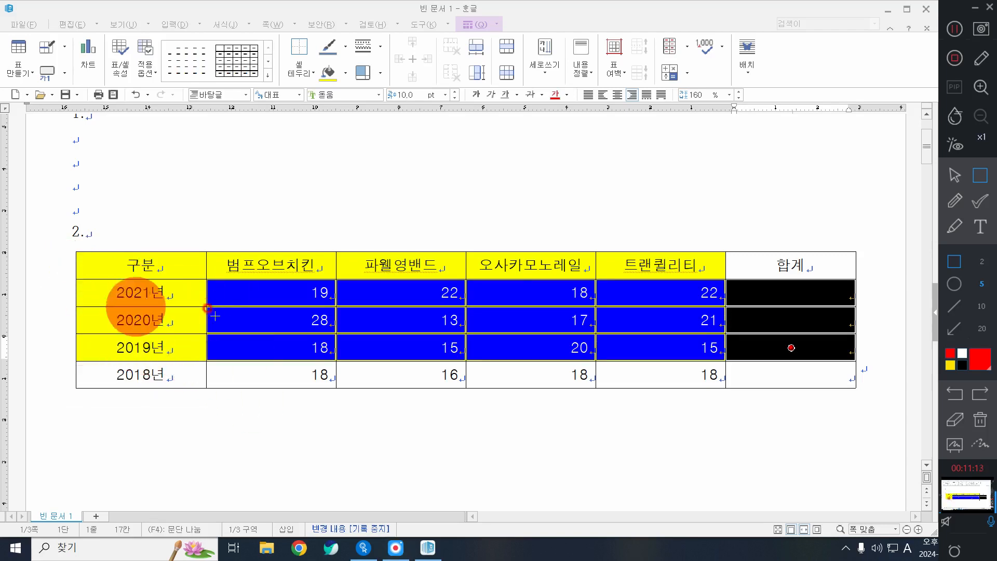
mouse_move(208, 276)
mouse_down()
mouse_move(574, 375)
mouse_move(863, 362)
mouse_up()
click(955, 178)
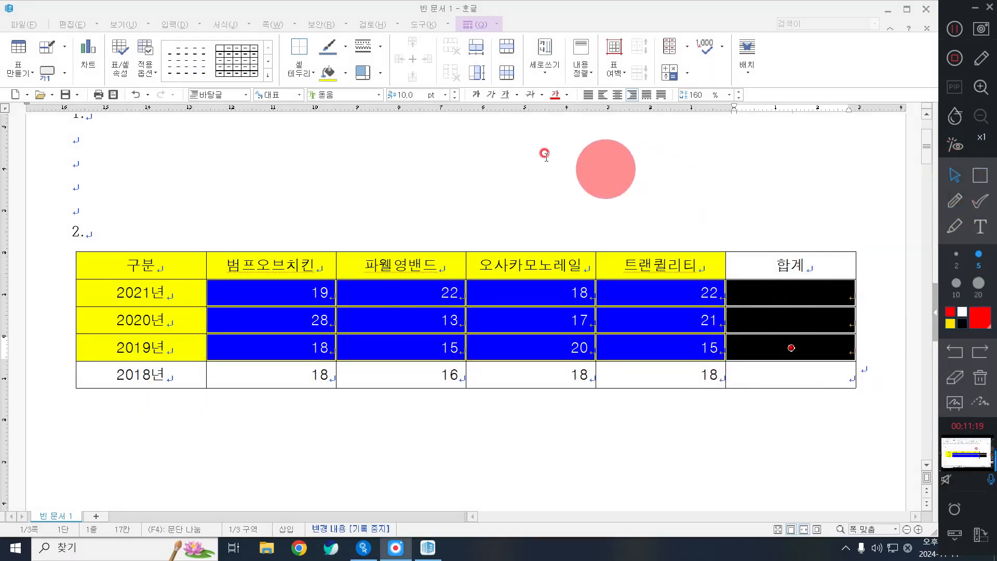
Fill the 합계 cells with 블록 합계 totals 81, 79 and 68
right_click(463, 132)
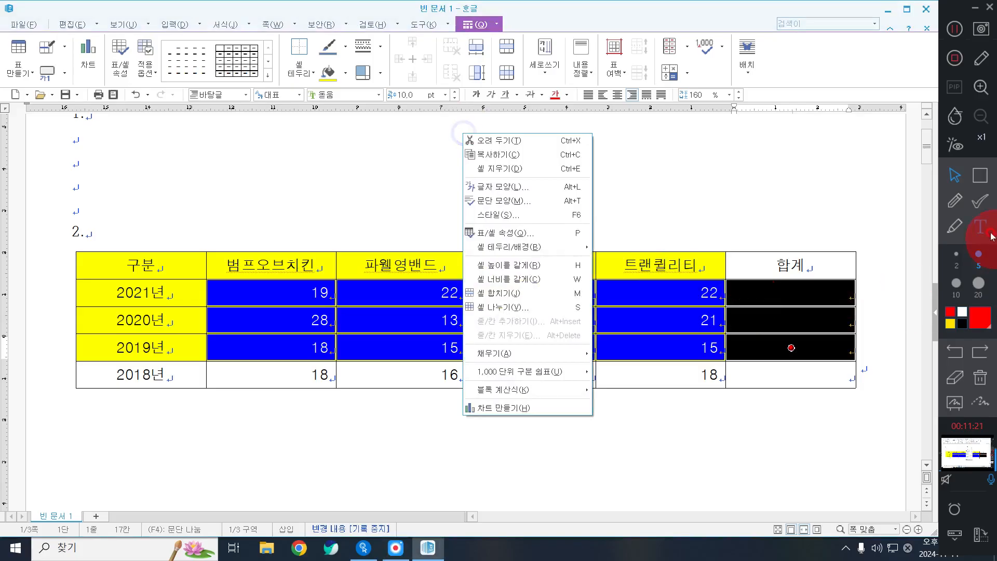
right_click(445, 470)
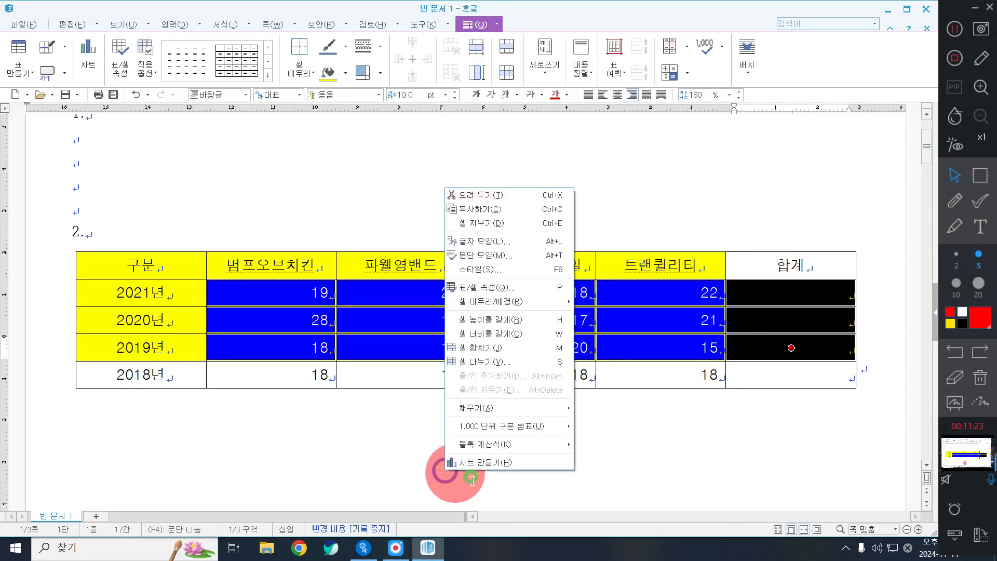
right_click(384, 148)
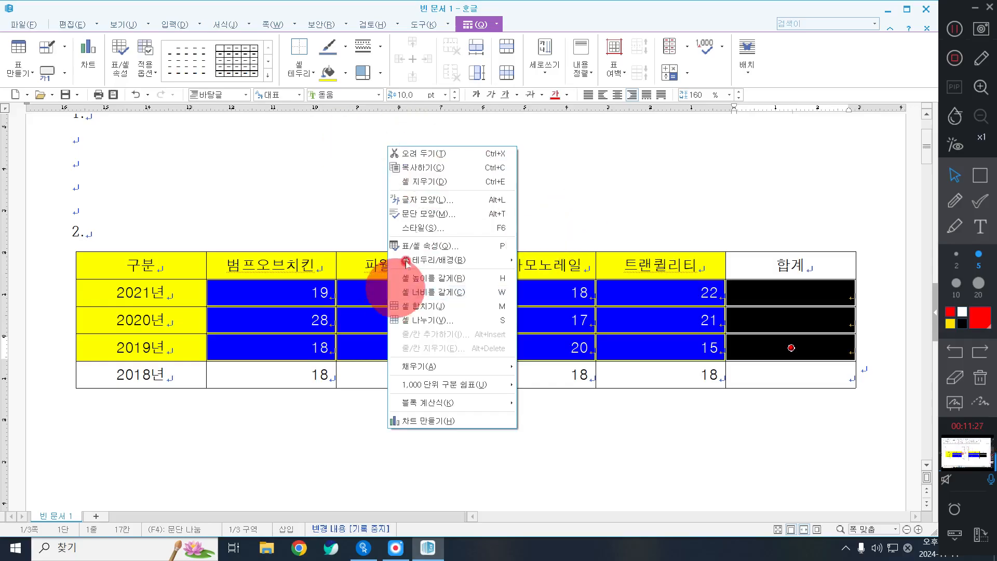
click(465, 405)
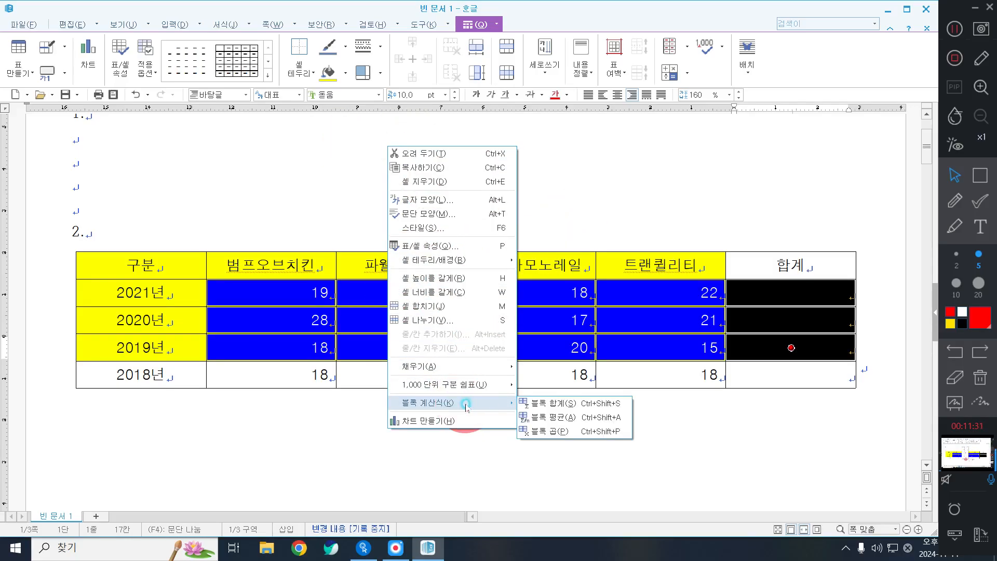
click(586, 406)
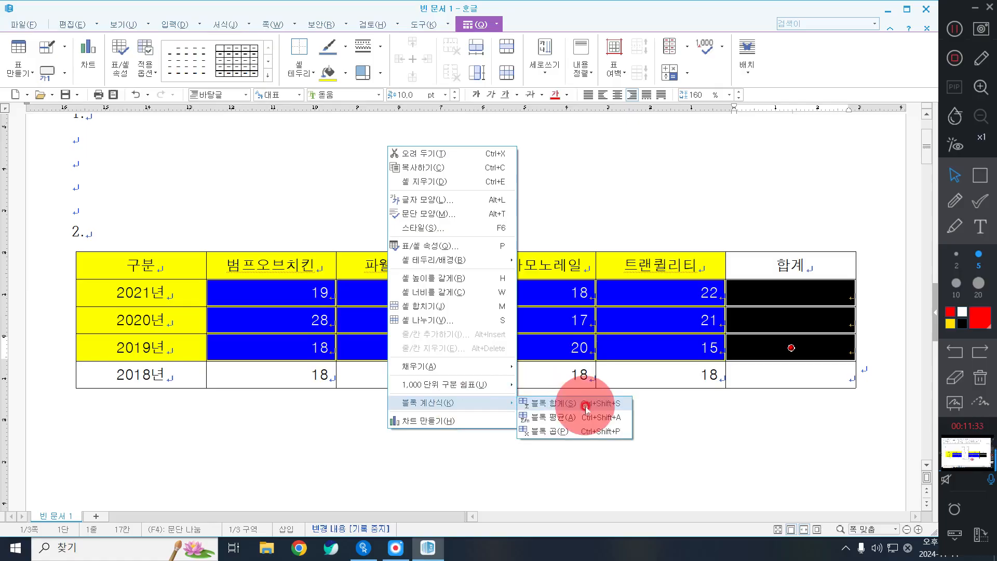
click(588, 407)
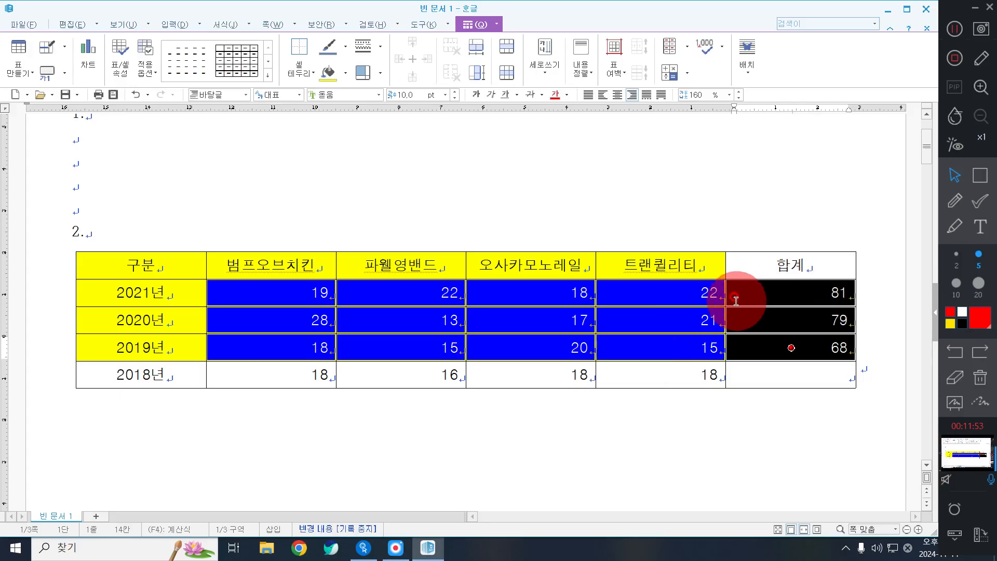
Insert the caption '표 1' at the top (위) of the sales table
click(980, 175)
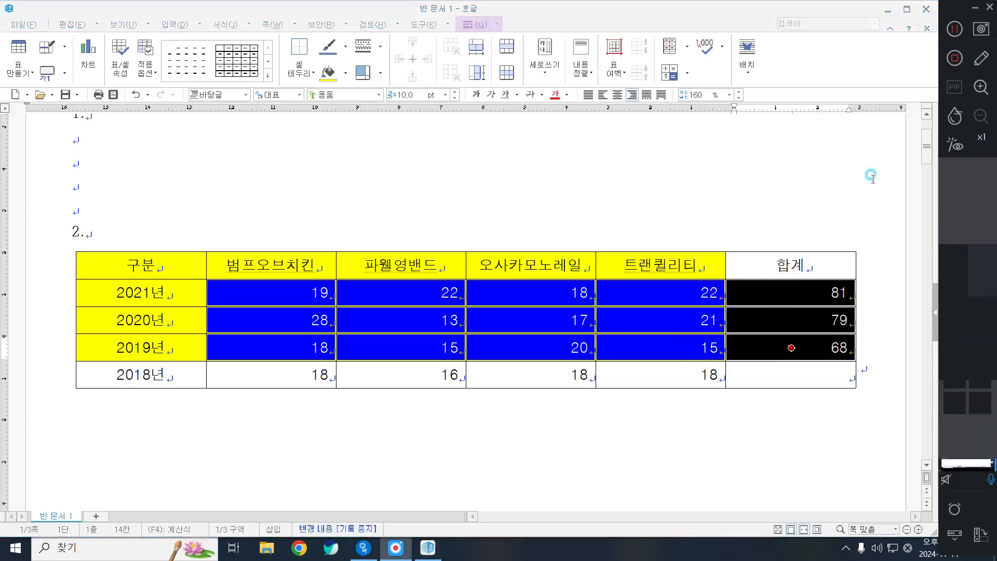
mouse_move(609, 212)
mouse_down()
mouse_move(905, 277)
mouse_move(875, 254)
mouse_up()
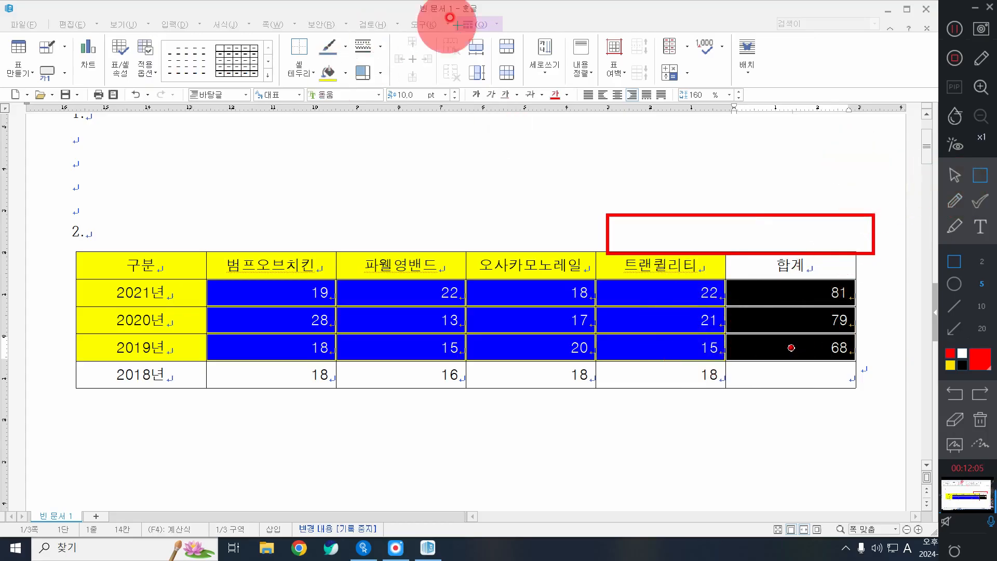
drag(456, 8, 511, 40)
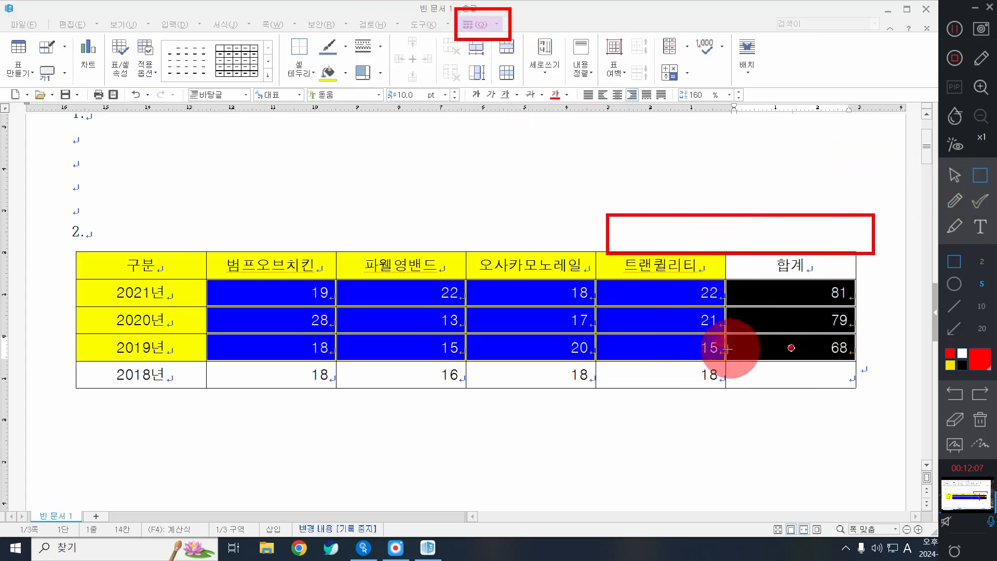
key(ctrl+z)
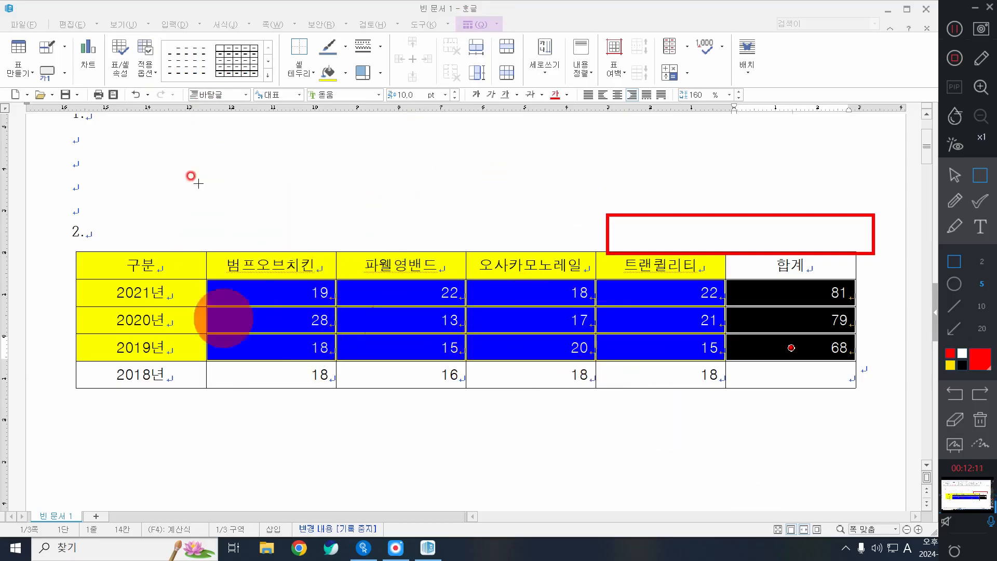
click(982, 424)
click(955, 176)
click(472, 29)
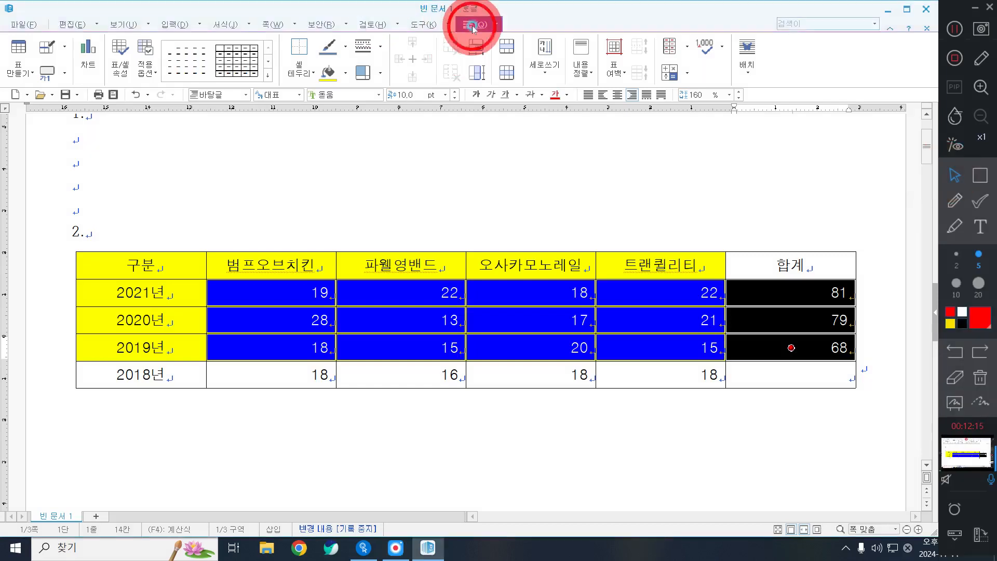
click(63, 73)
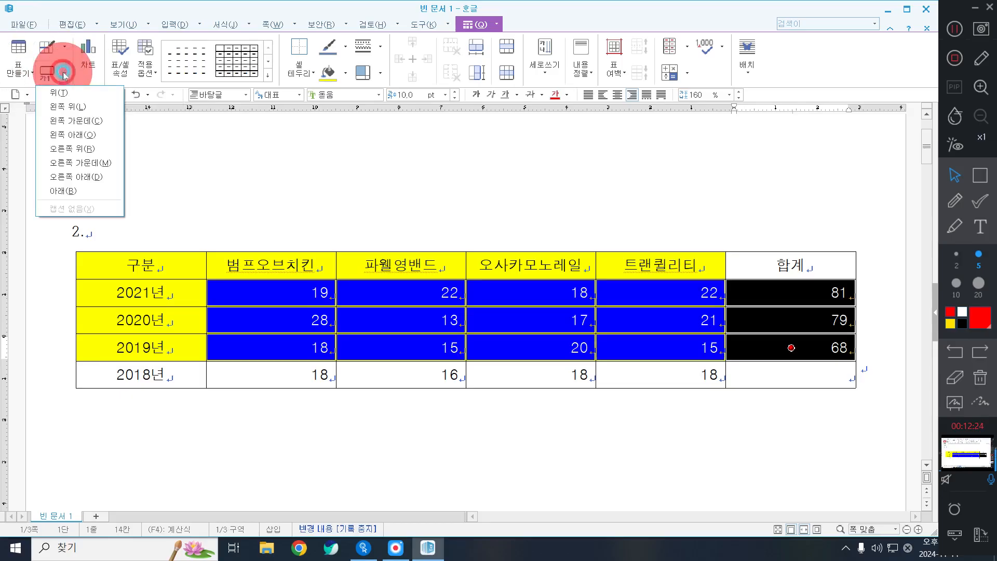
click(77, 95)
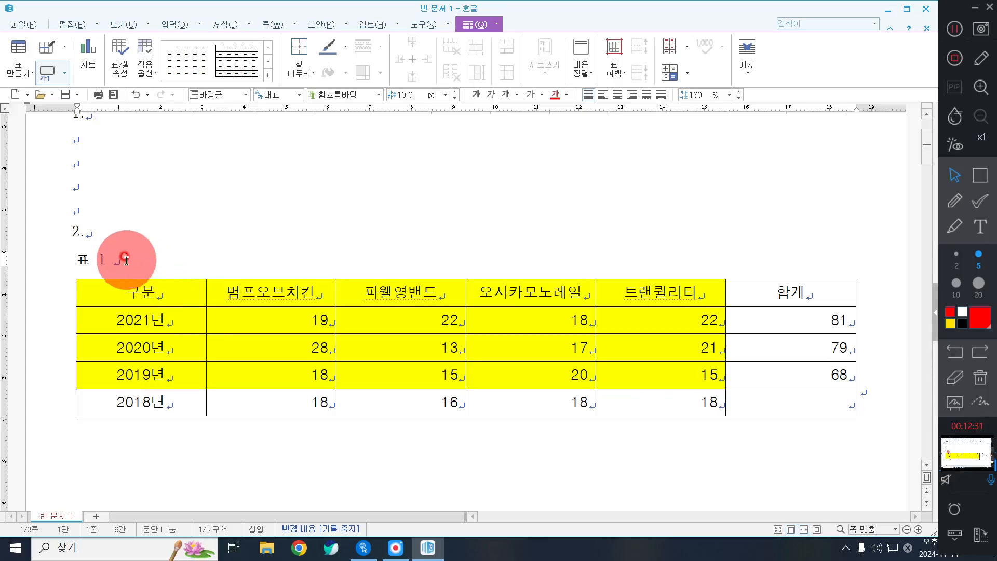
click(56, 73)
click(64, 72)
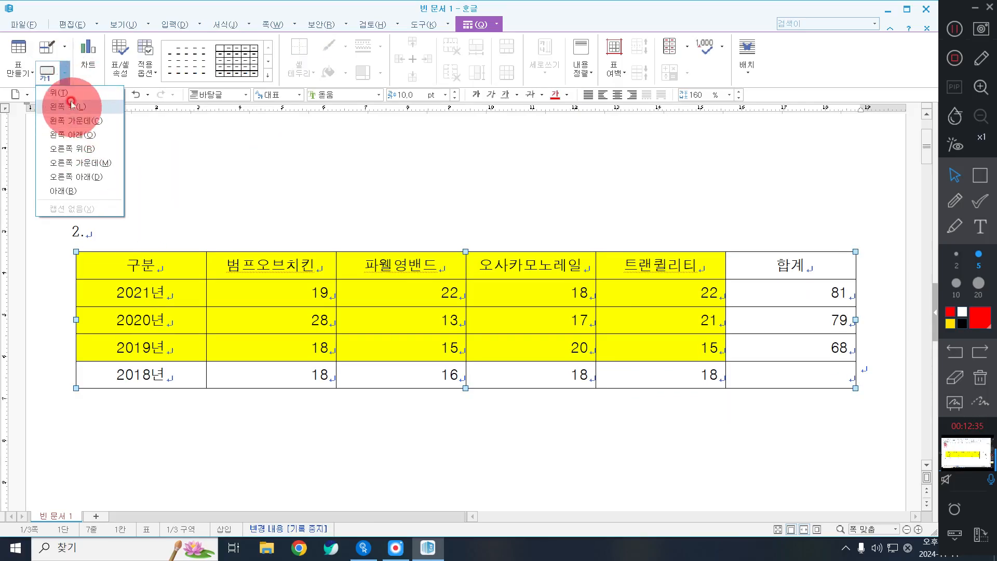
click(76, 92)
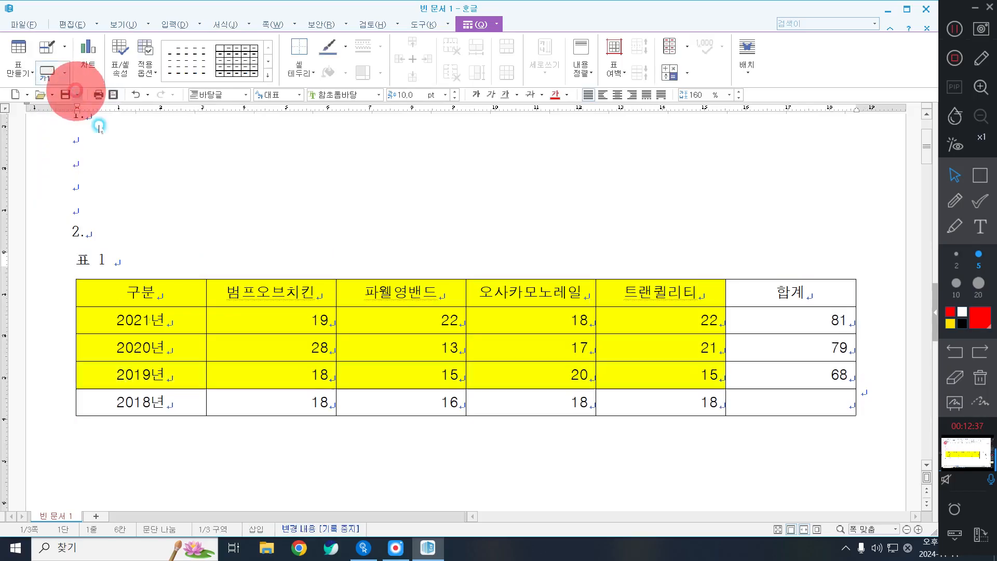
click(122, 261)
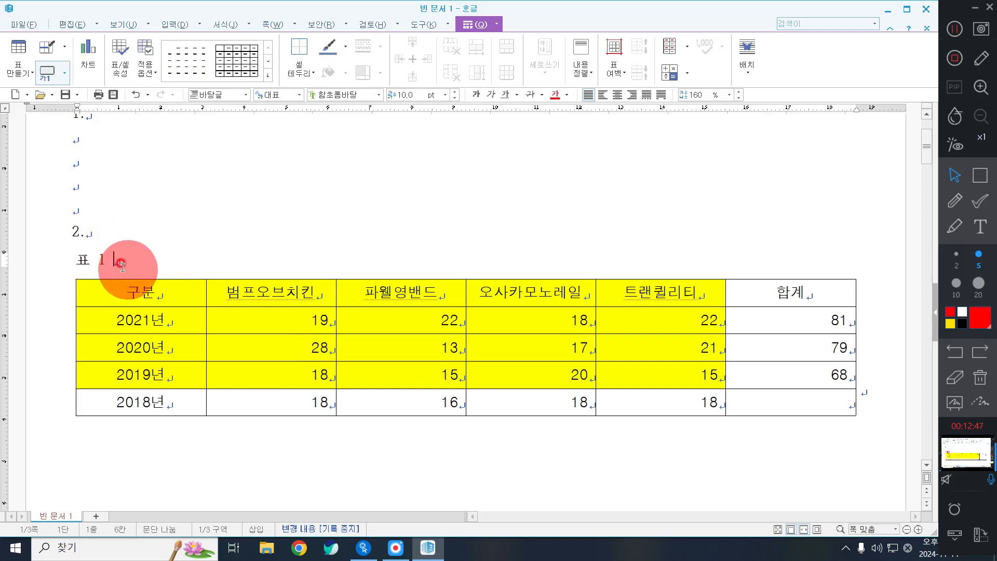
Replace '표 1' with '록페스티벌 공연팀 현황(단위 : 회)' and select the line
drag(75, 261, 156, 263)
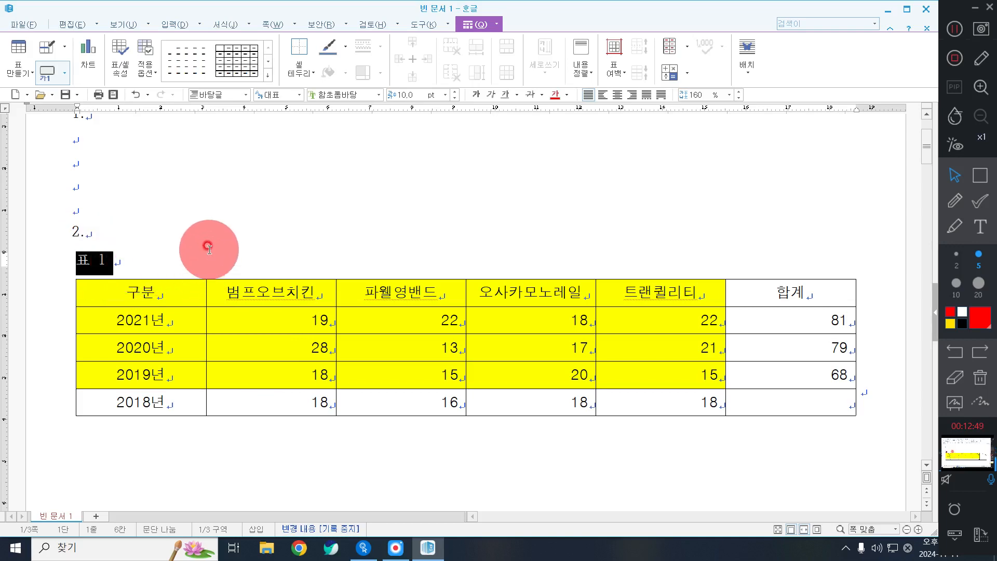
key(Delete)
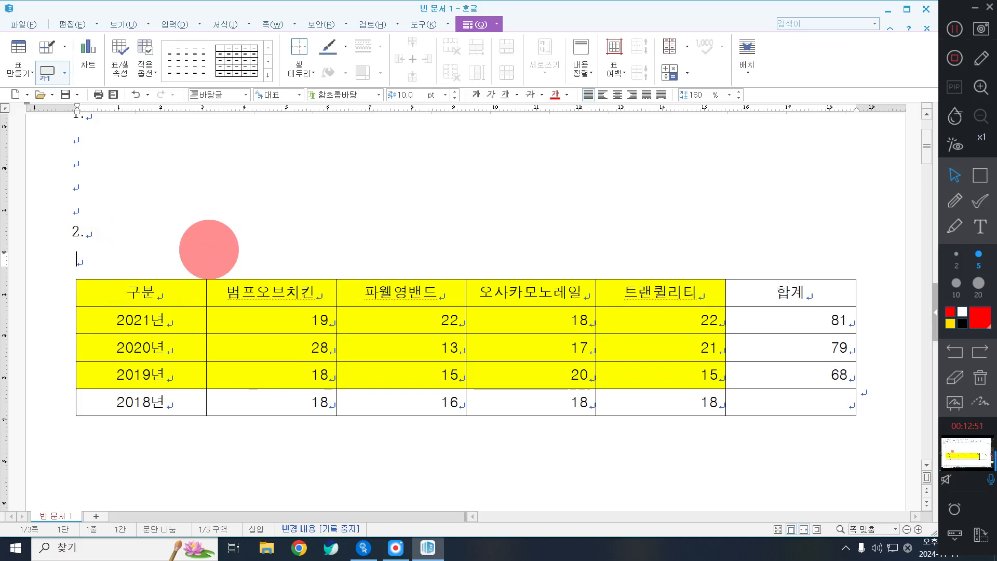
text(로)
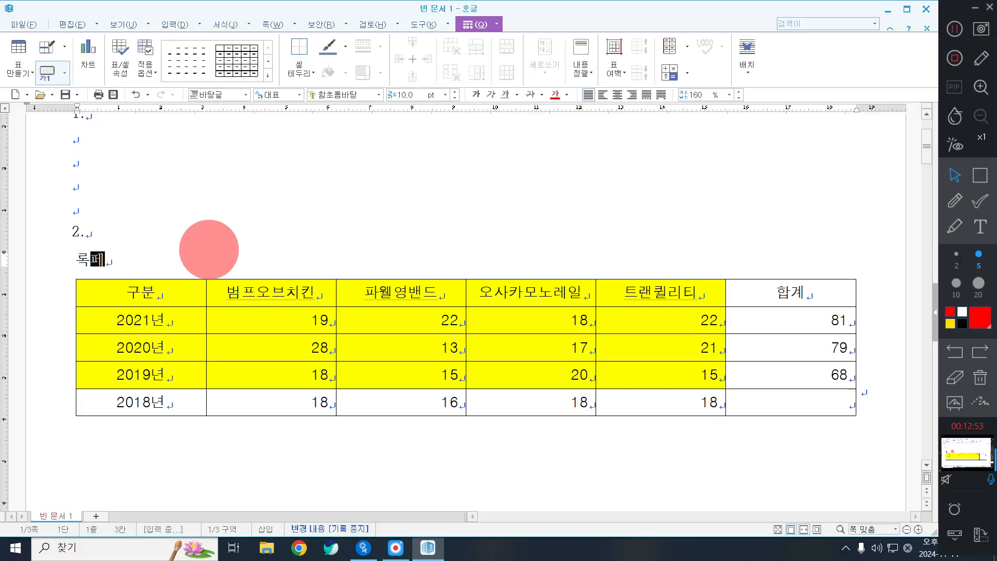
text(ㄱ페스티벌 ㄱ)
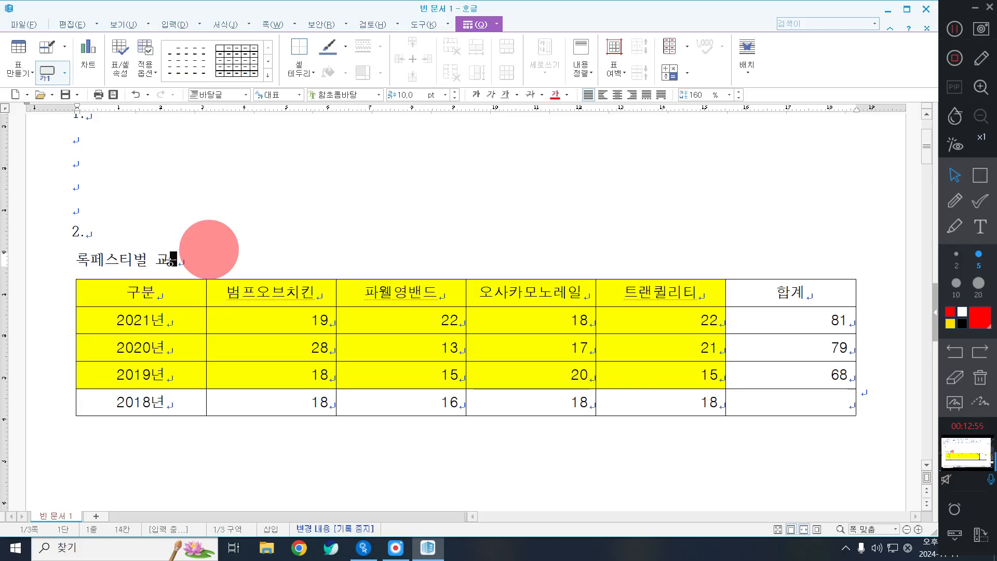
text(ㅇㅇ)
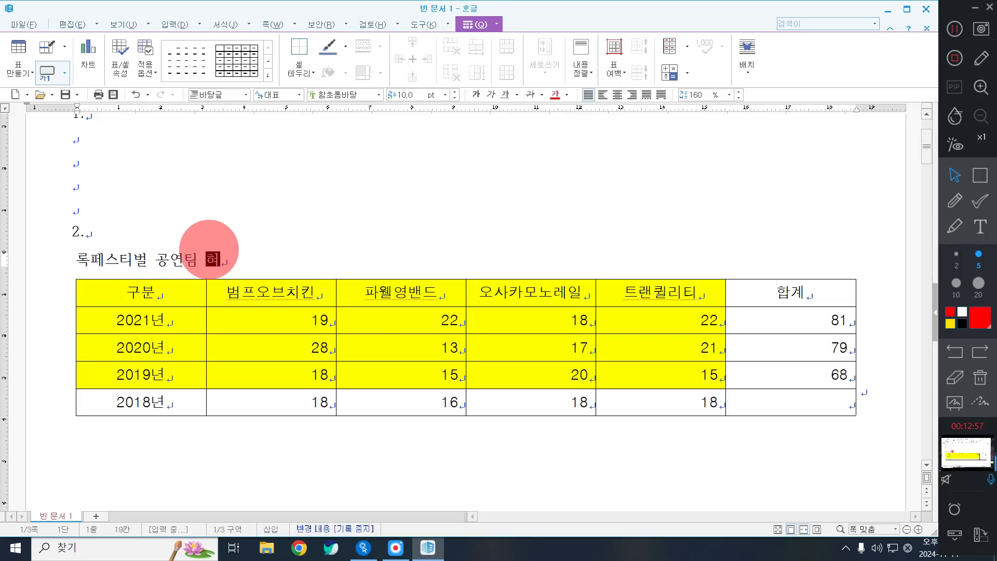
text(연팀 현황(다ㄴ위 : 회))
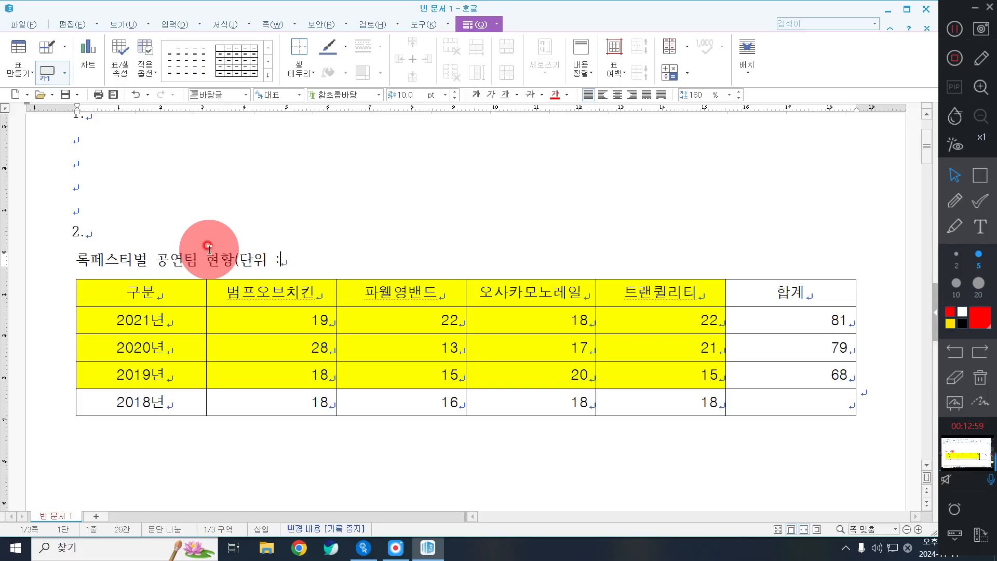
key(shift+Home)
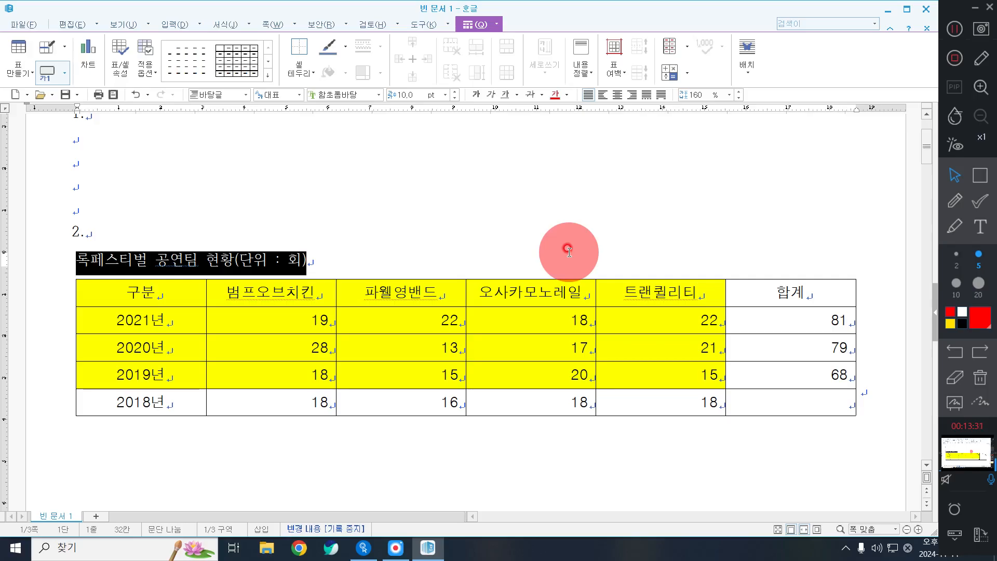
Set the title line '록페스티벌 공연팀 현황(단위 : 회)' in 돋움 and right-align it
click(332, 261)
click(328, 261)
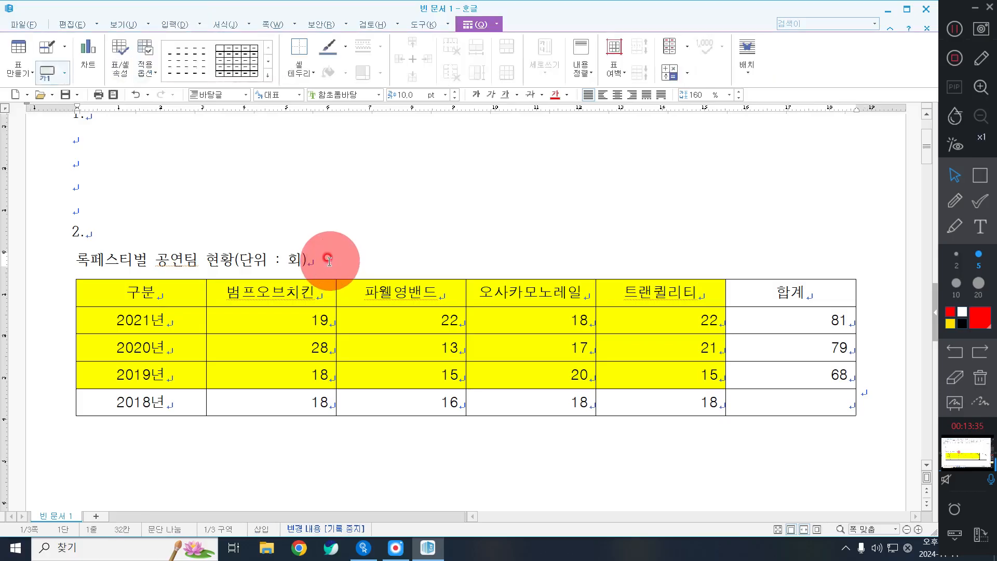
triple_click(330, 261)
triple_click(329, 261)
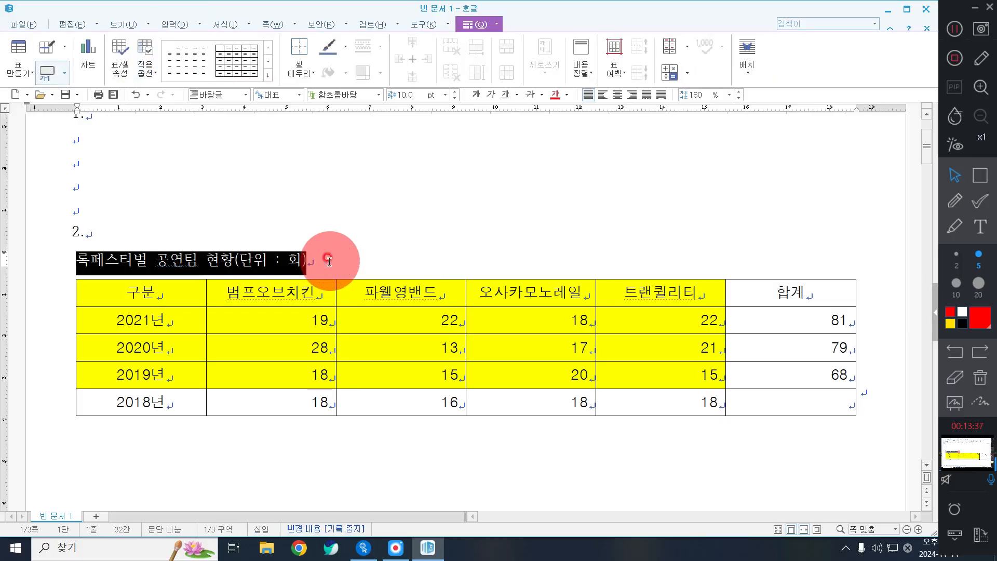
key(ctrl)
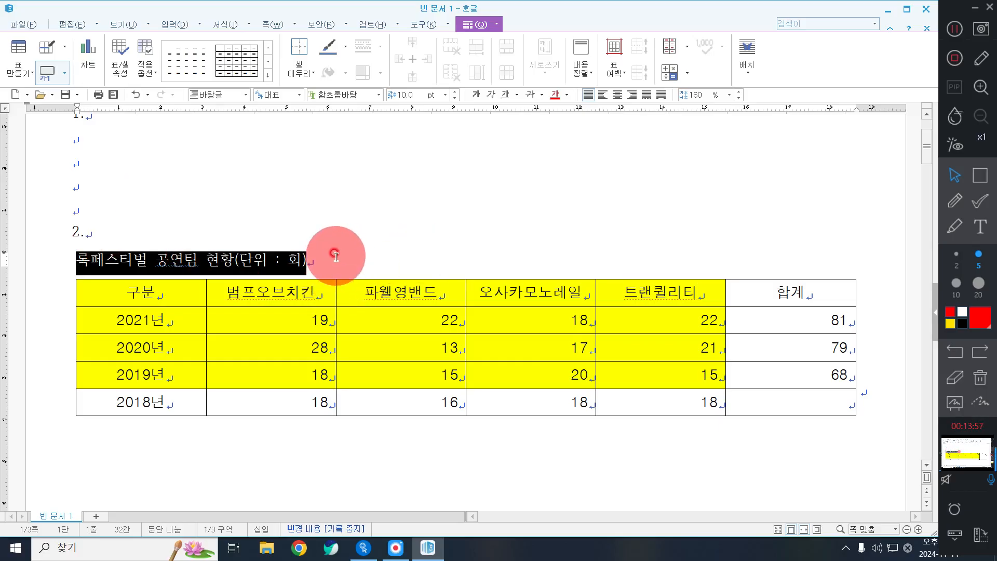
click(378, 96)
drag(461, 183, 438, 117)
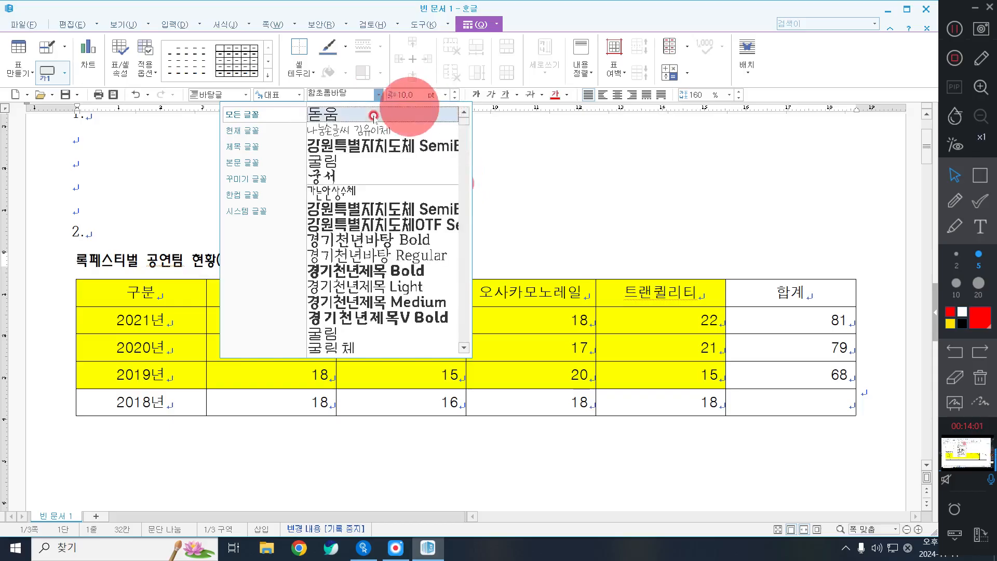
click(374, 115)
click(616, 98)
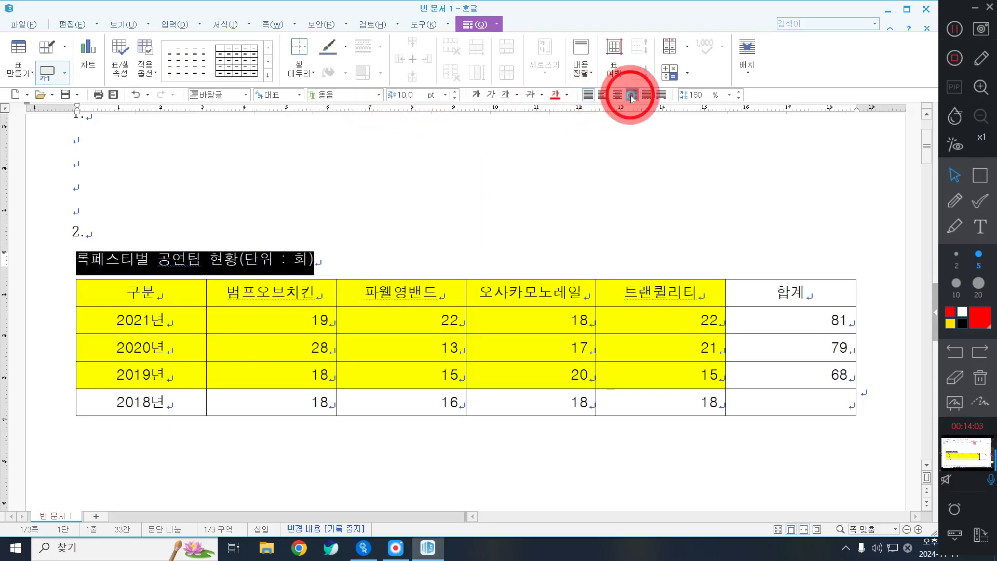
click(632, 97)
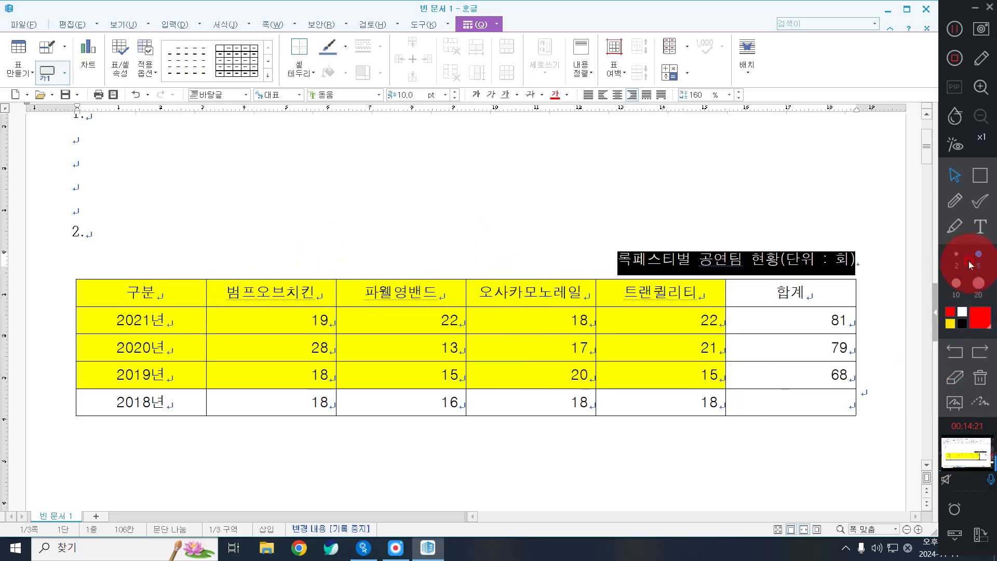
Apply a 0.5 mm double solid line to the outer edges of all table cells
drag(177, 288, 911, 433)
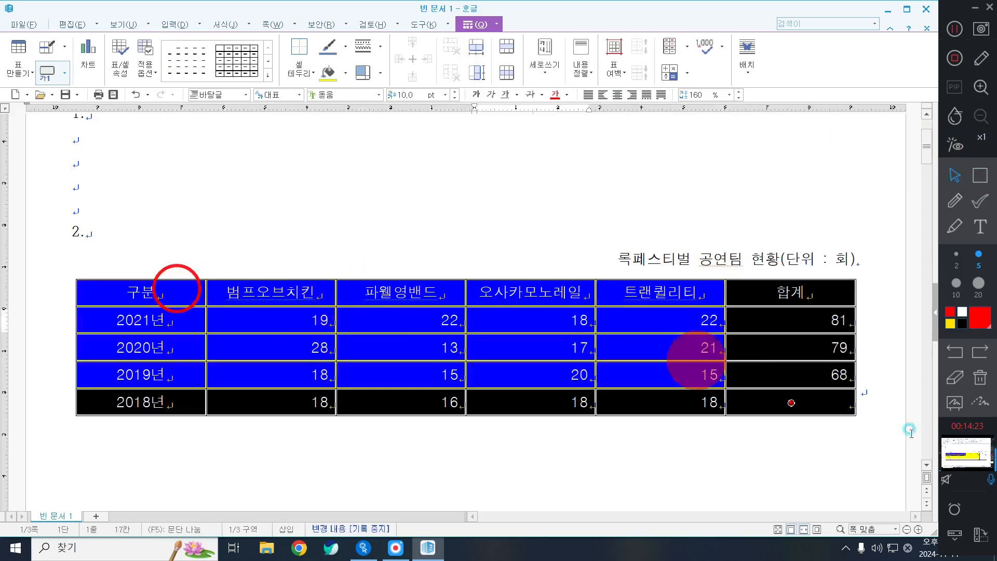
click(572, 452)
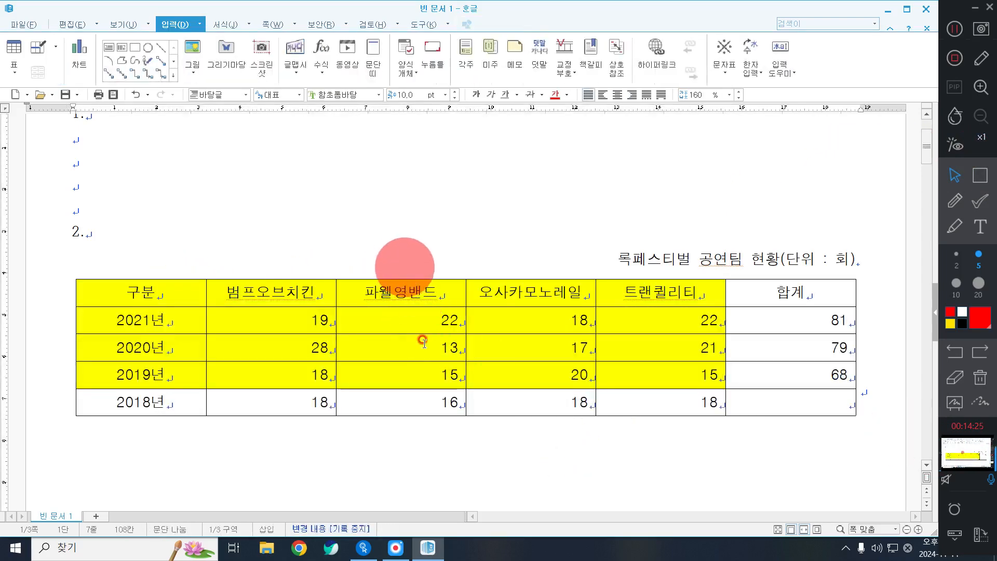
drag(138, 291, 822, 412)
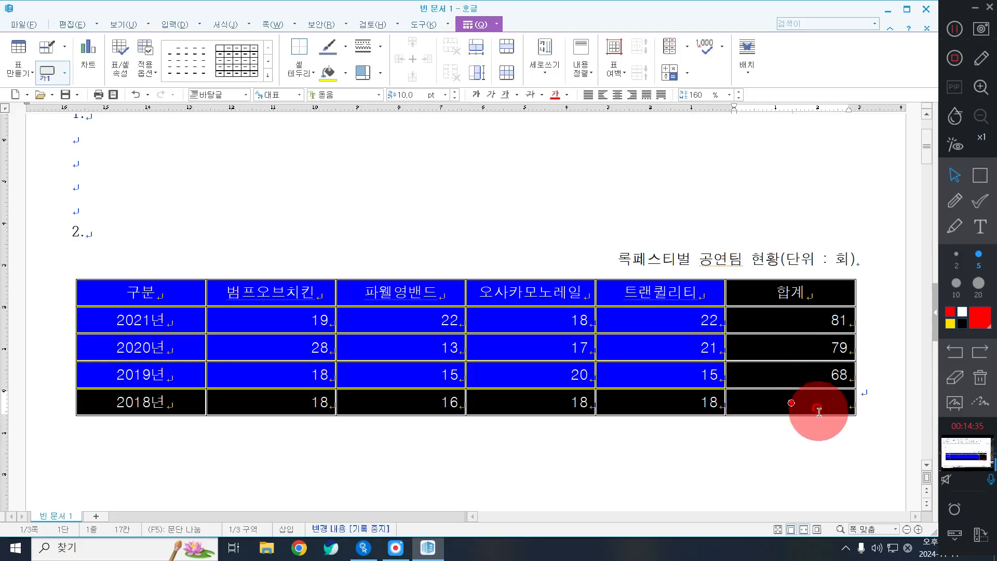
right_click(336, 159)
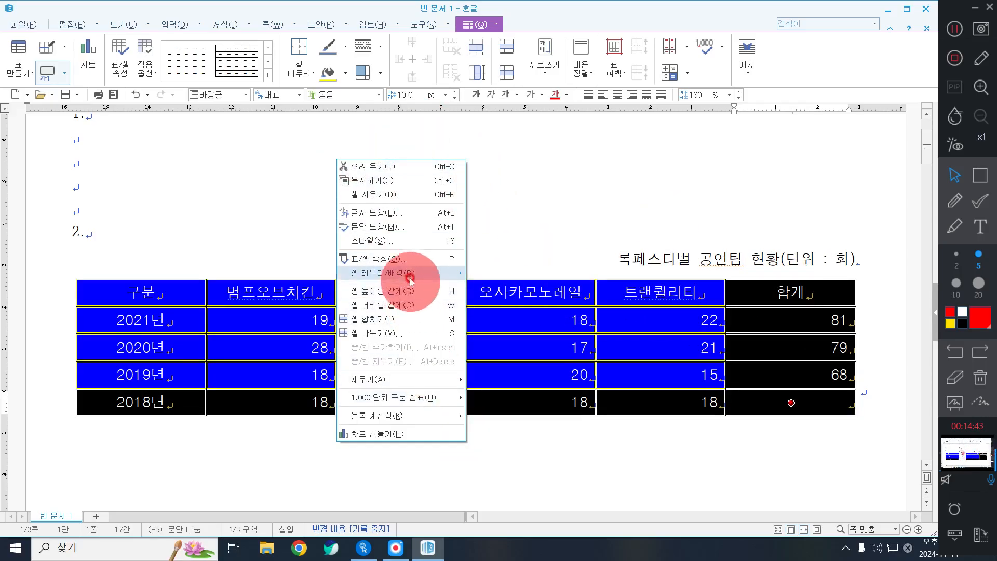
mouse_move(412, 280)
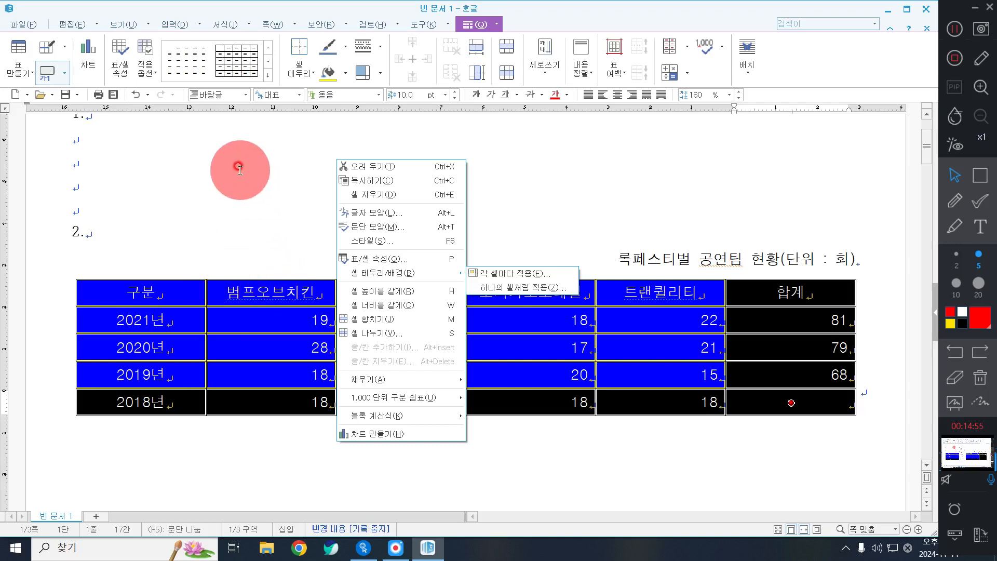
click(500, 274)
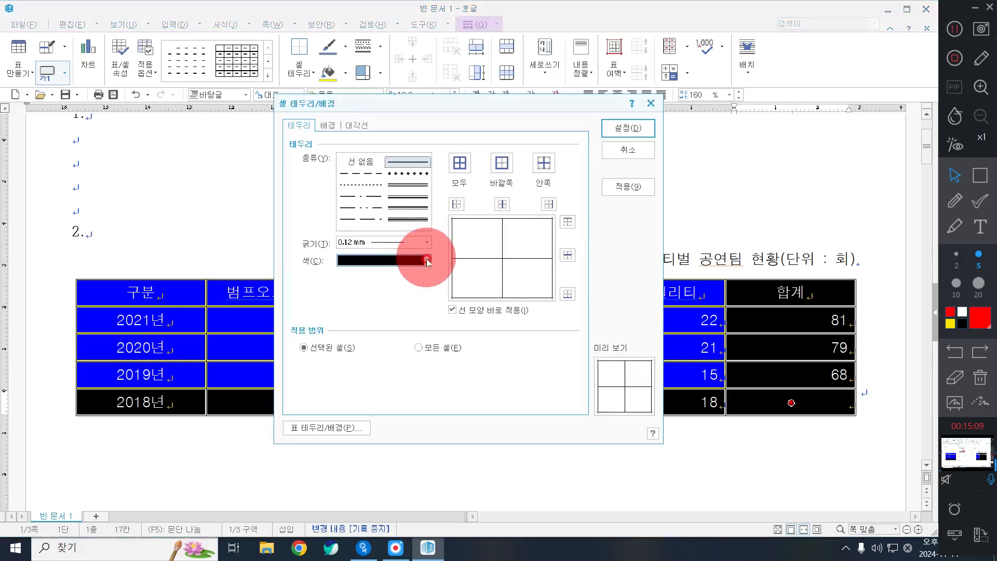
click(408, 187)
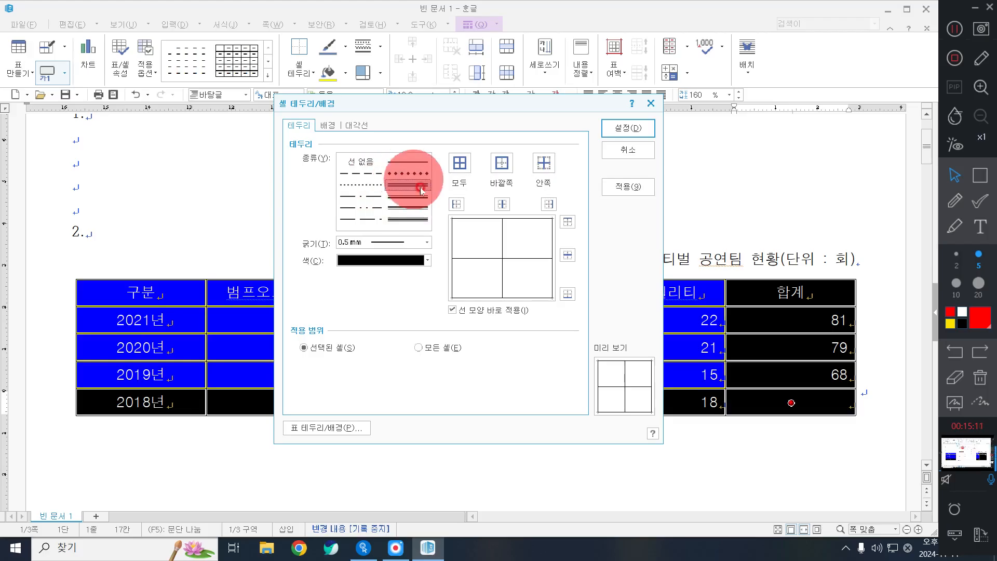
click(413, 178)
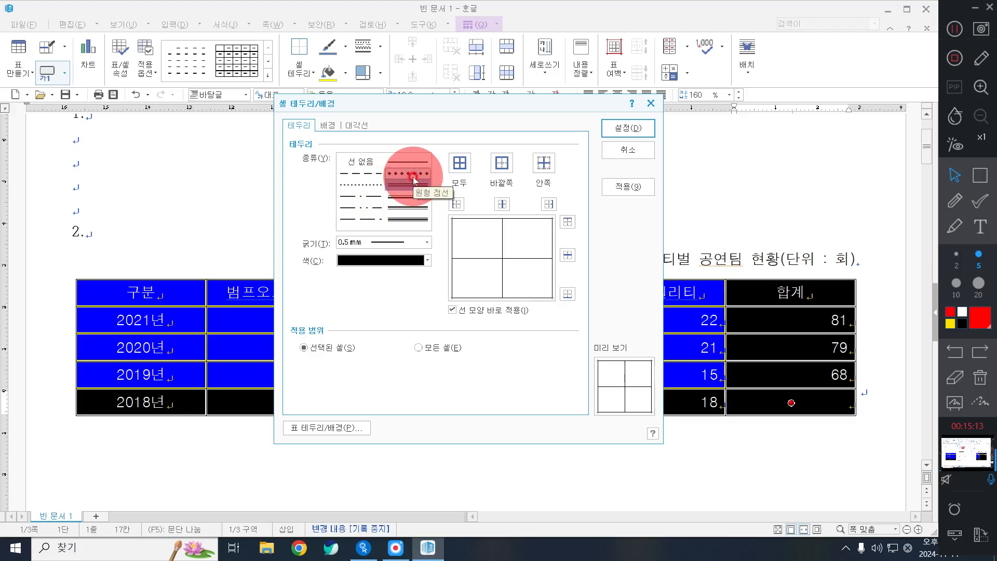
click(502, 163)
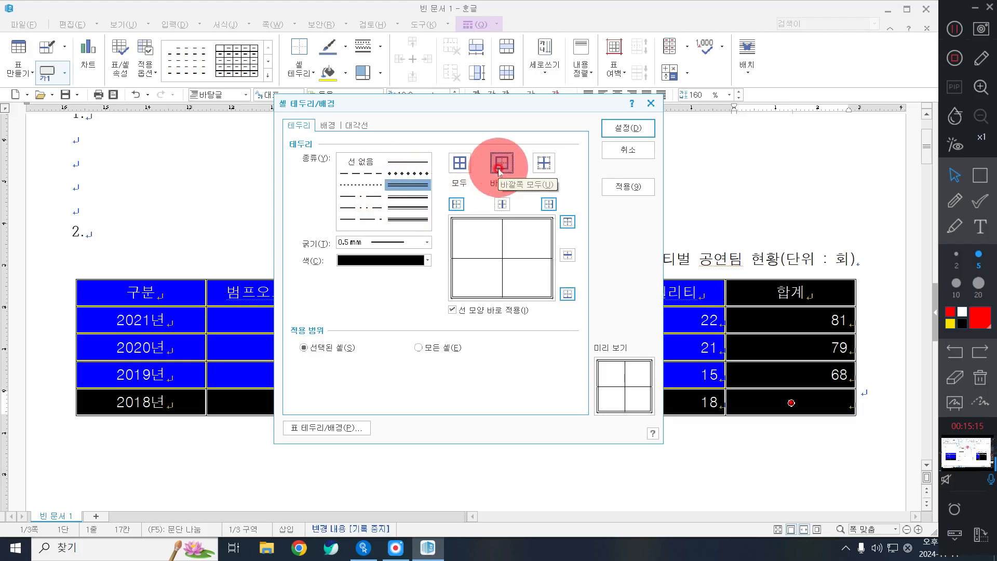
click(412, 185)
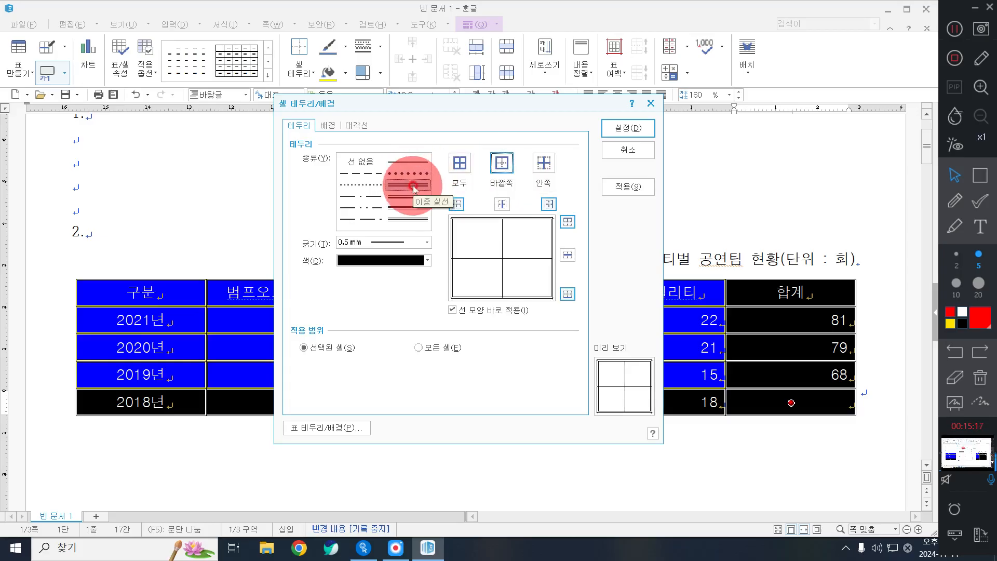
click(499, 163)
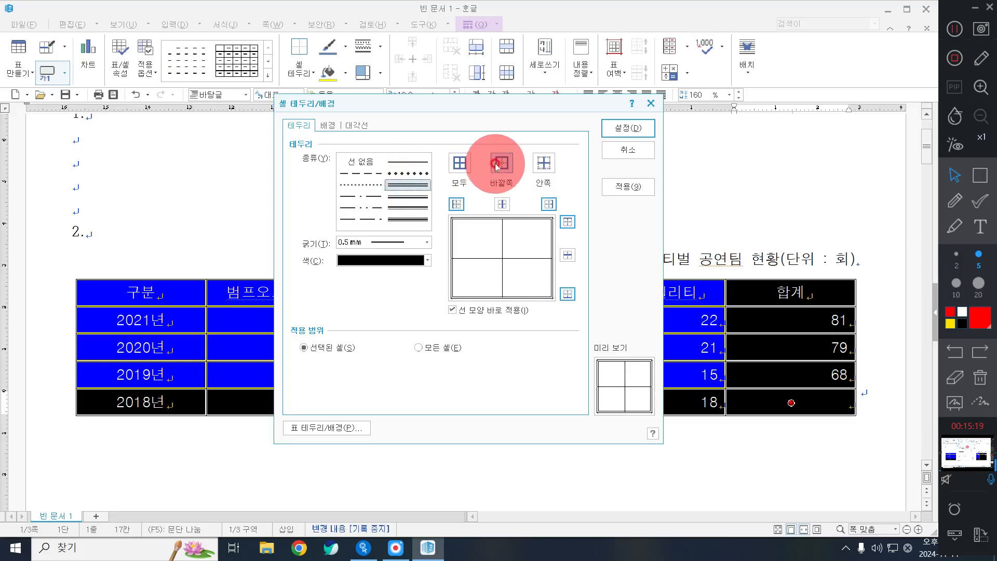
click(502, 163)
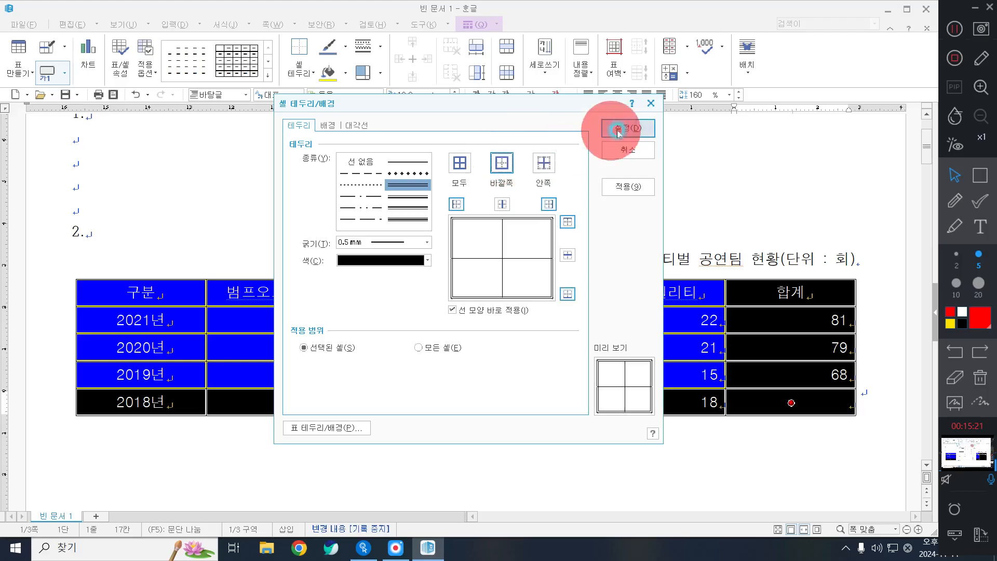
click(624, 128)
drag(156, 288, 827, 292)
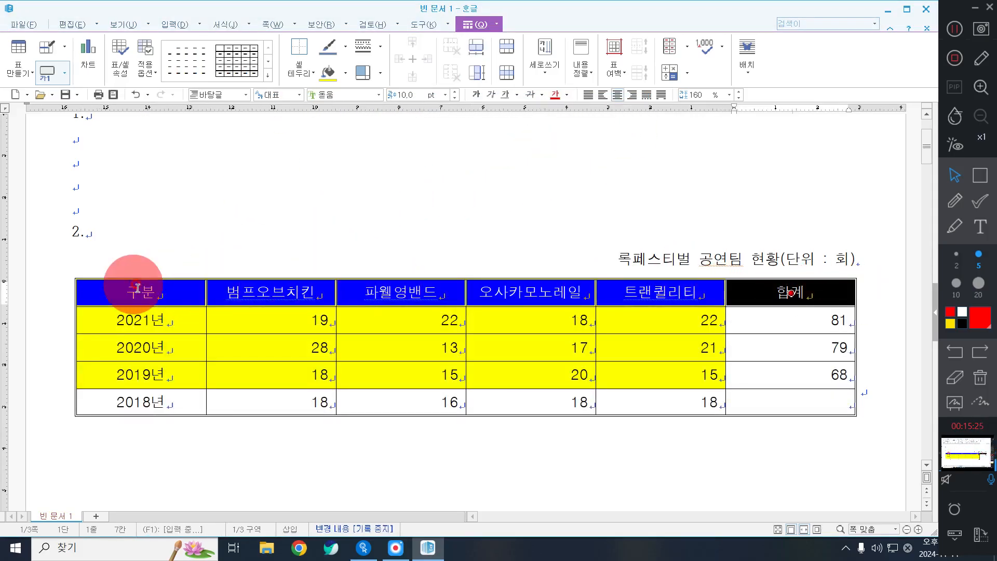
Give each header cell, 구분 through 합계, a double-line outer border
drag(127, 291, 794, 297)
right_click(435, 166)
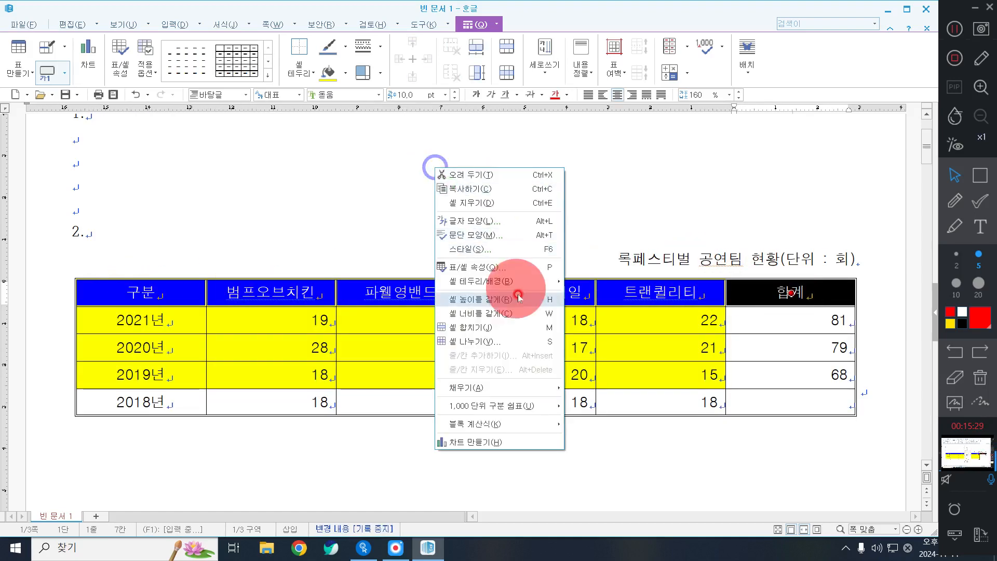
mouse_move(540, 281)
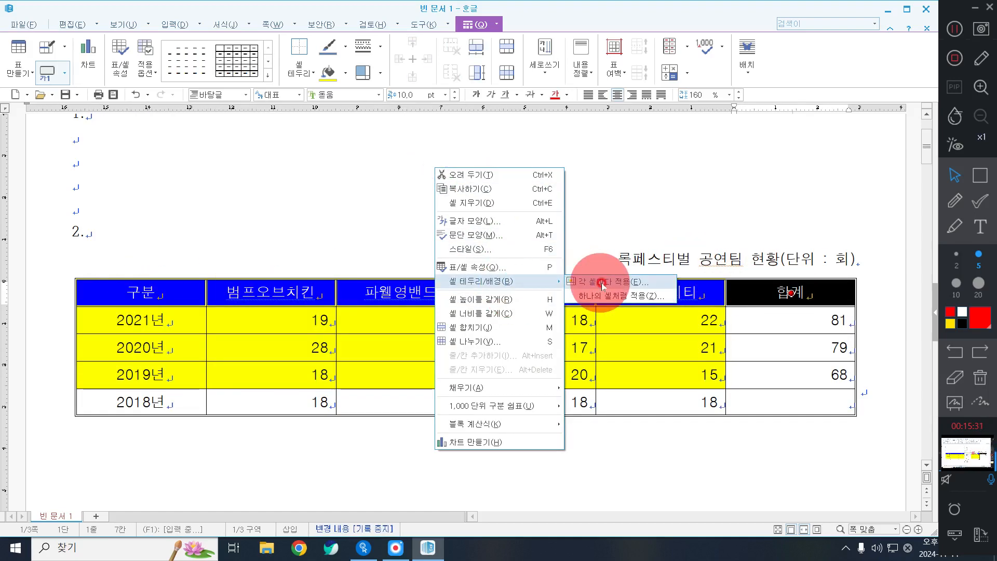
click(601, 282)
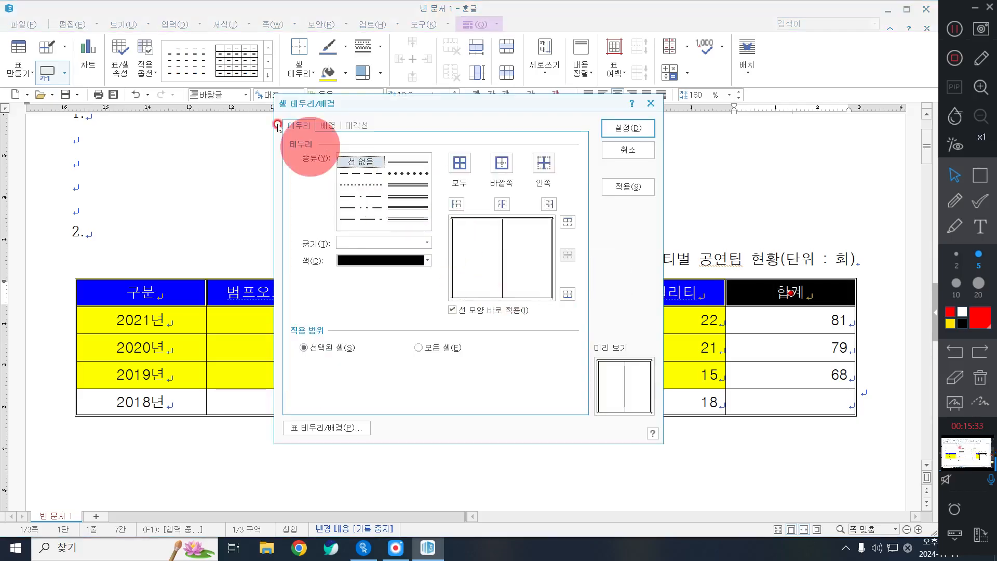
click(409, 185)
click(502, 163)
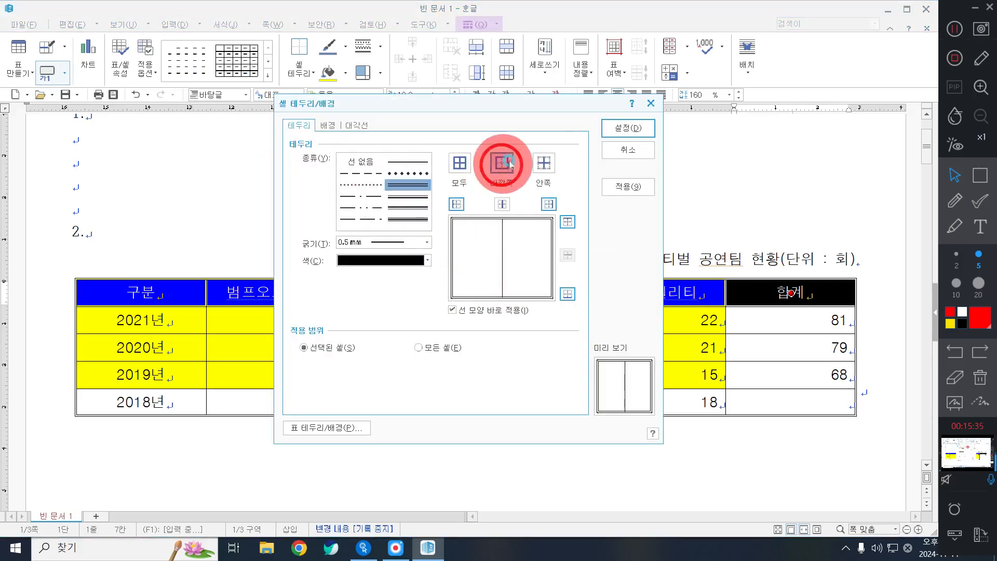
click(639, 136)
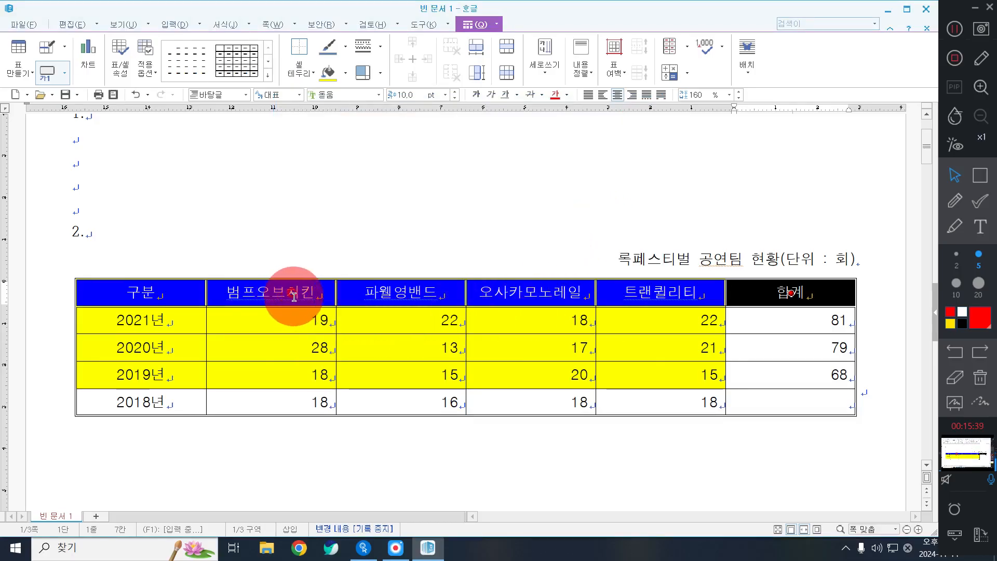
Put a double outer border around the first column, 구분 to 2018년, applied as one cell
drag(186, 291, 141, 402)
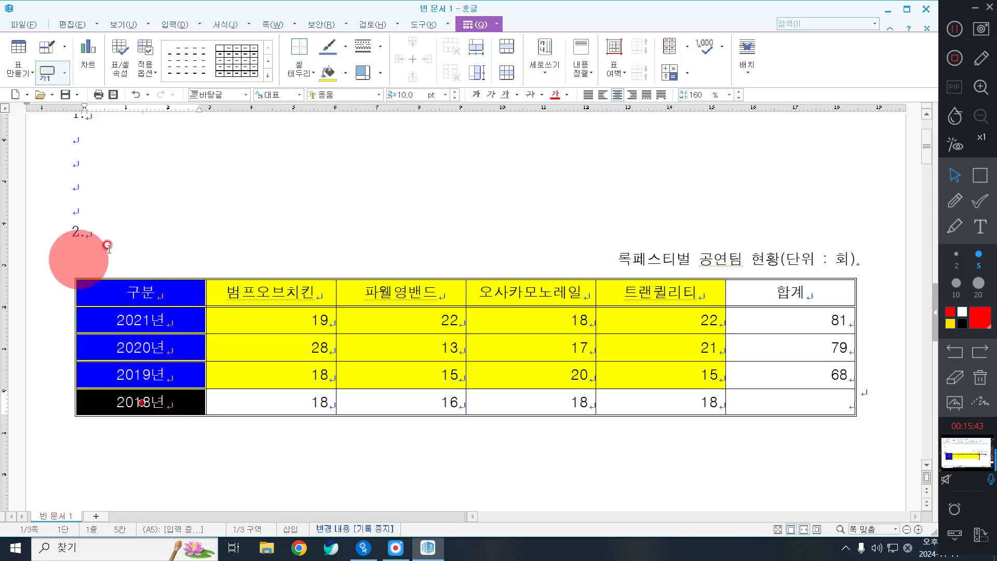
right_click(275, 169)
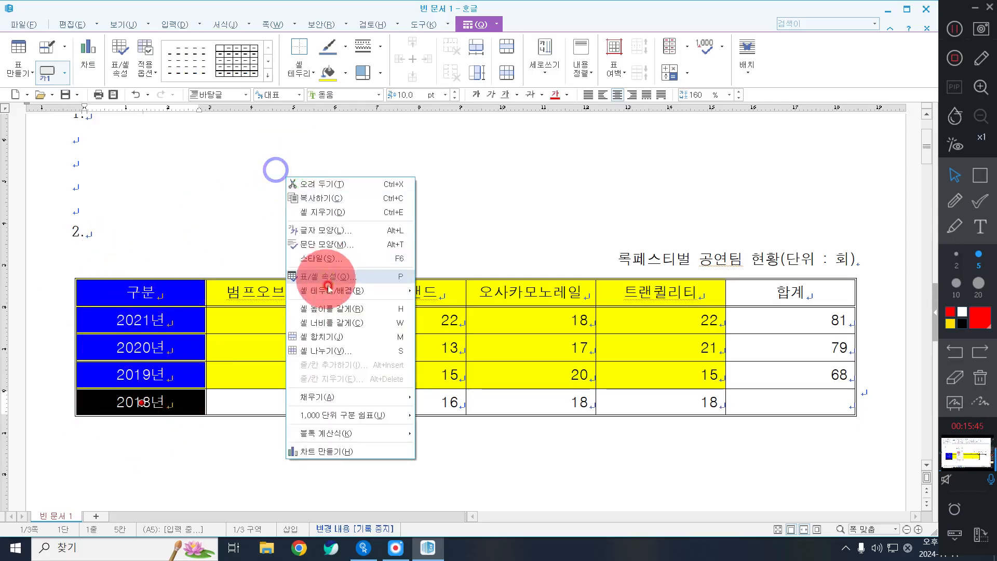
mouse_move(363, 291)
click(461, 306)
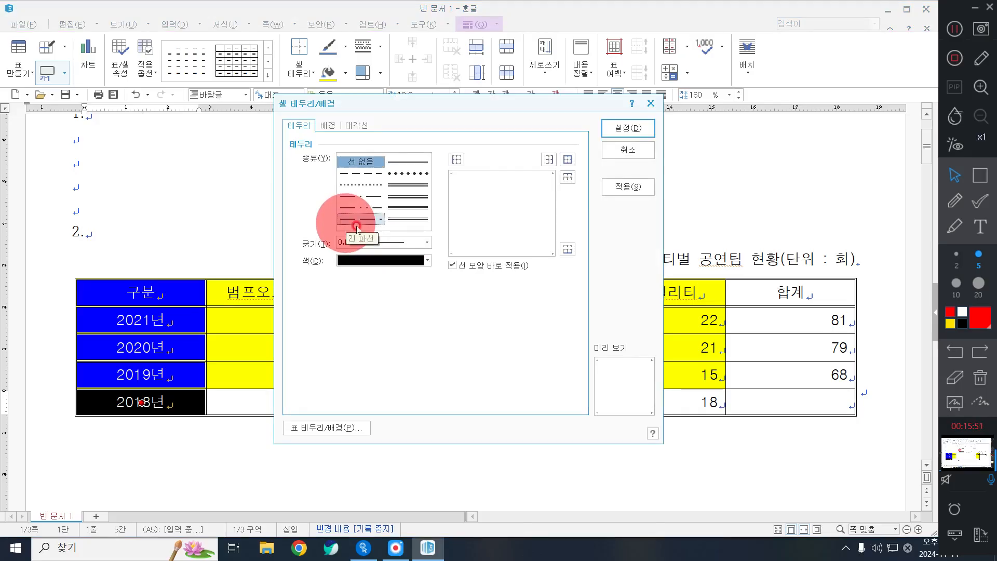
click(404, 186)
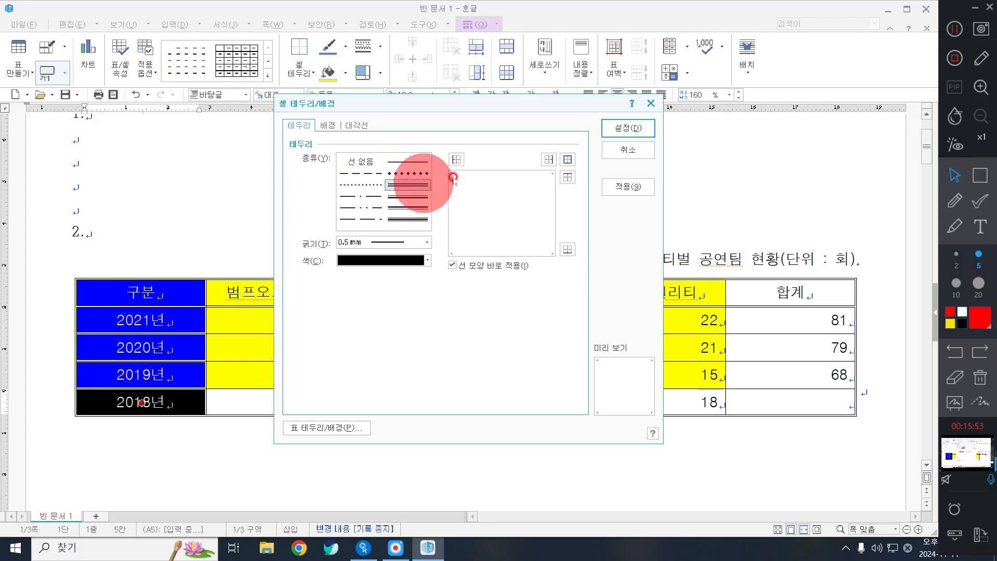
click(609, 160)
right_click(442, 153)
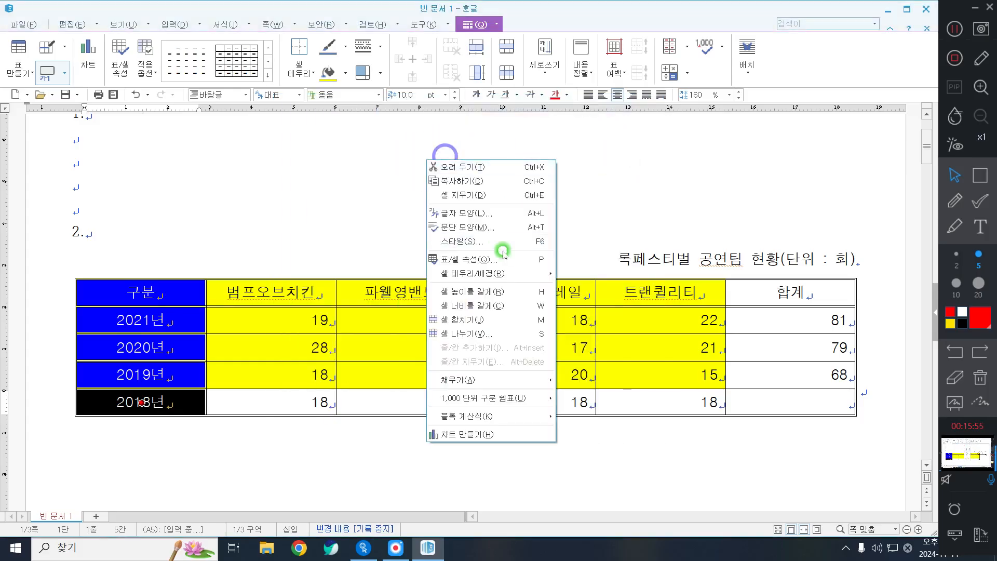
click(502, 273)
click(572, 273)
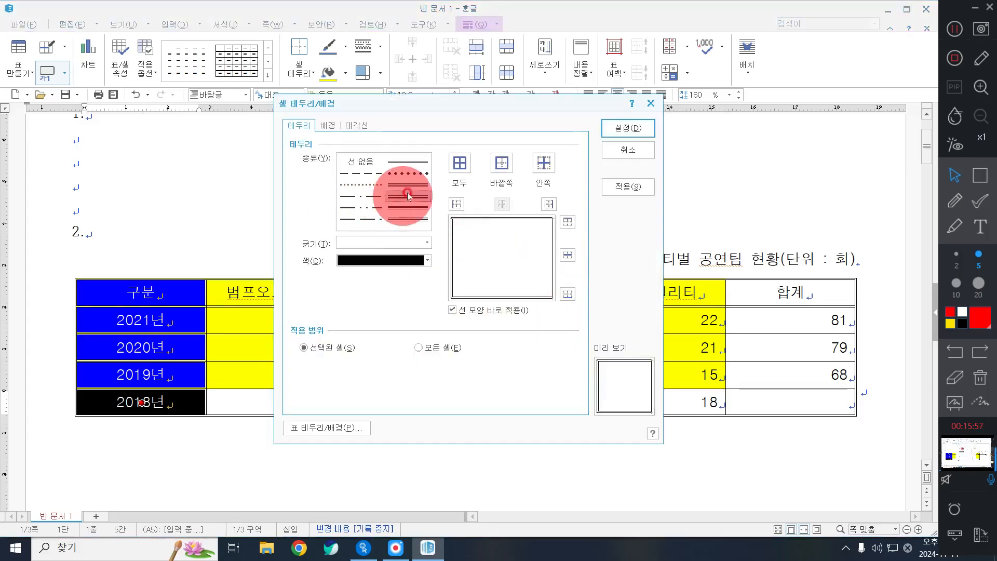
click(502, 164)
click(629, 128)
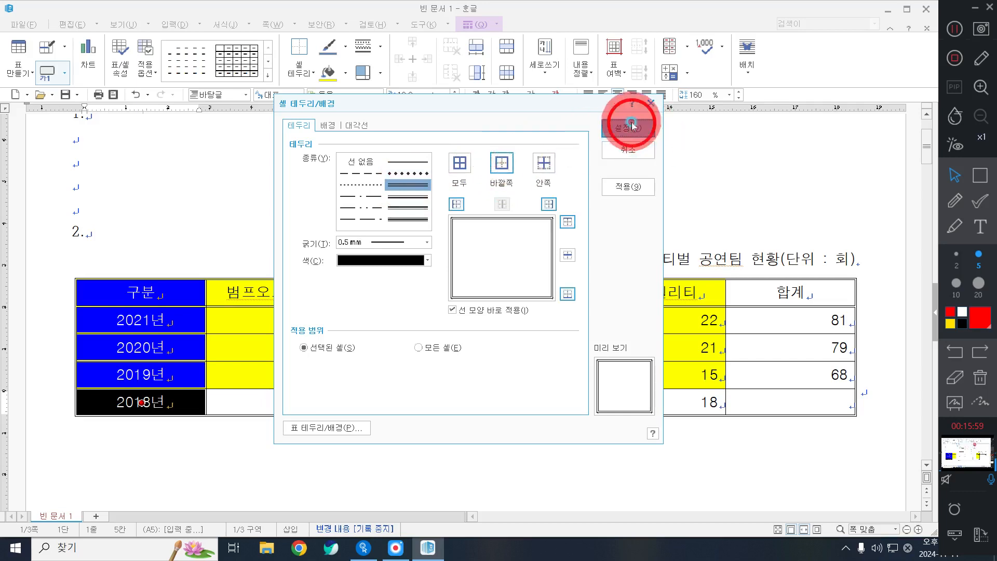
click(627, 455)
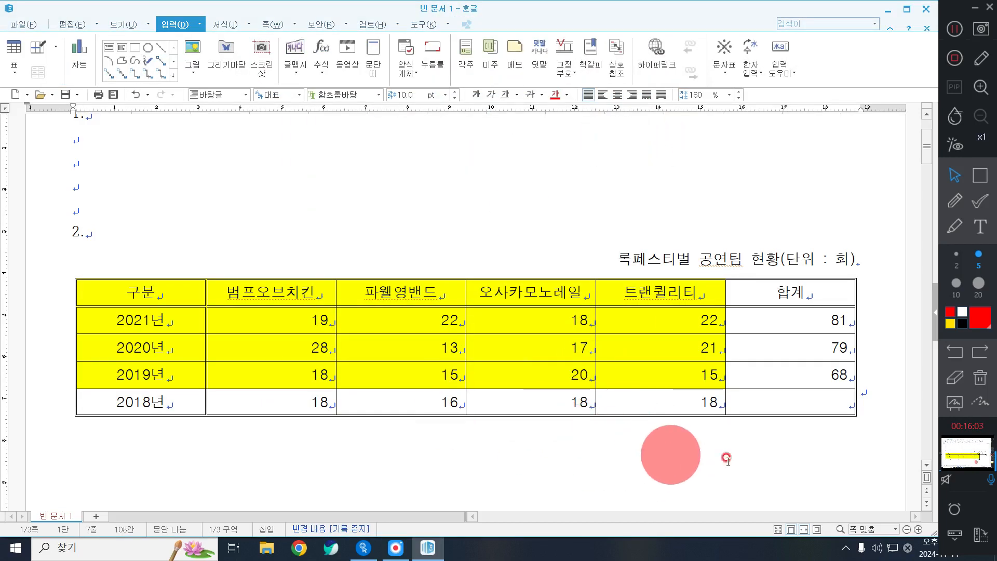
Draw both diagonal lines in the empty 2018년 합계 cell to form an X
click(833, 404)
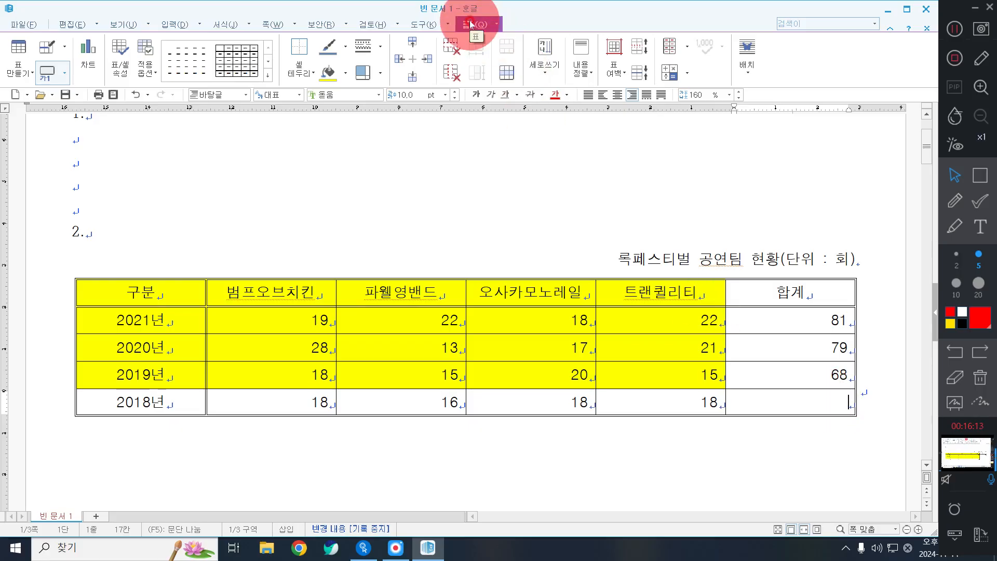
click(297, 75)
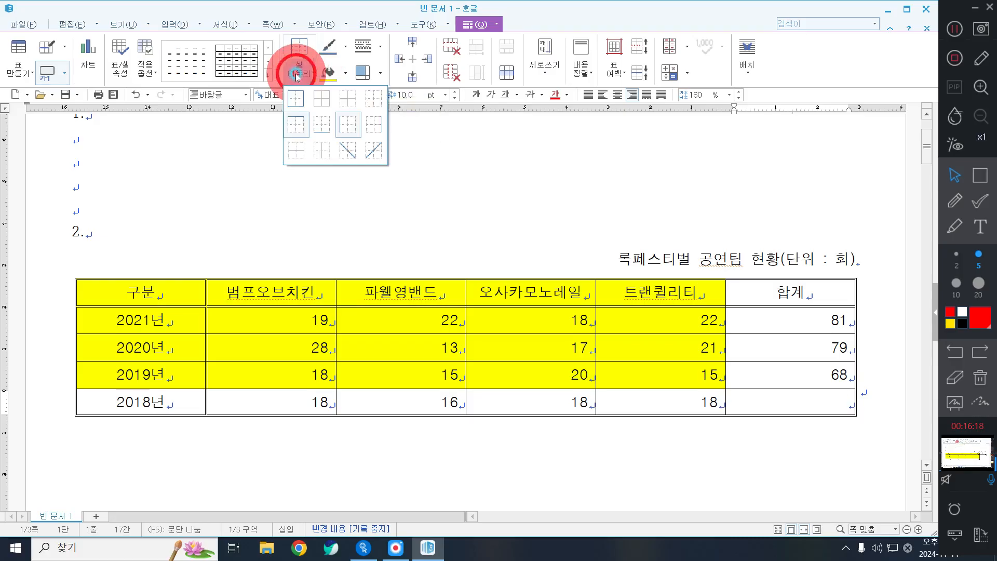
click(349, 151)
click(301, 76)
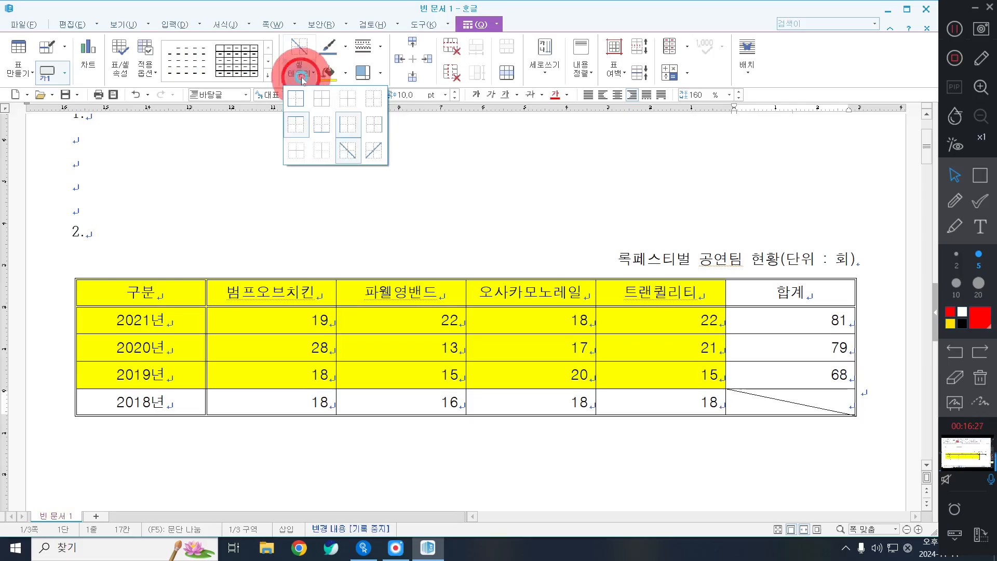
click(375, 151)
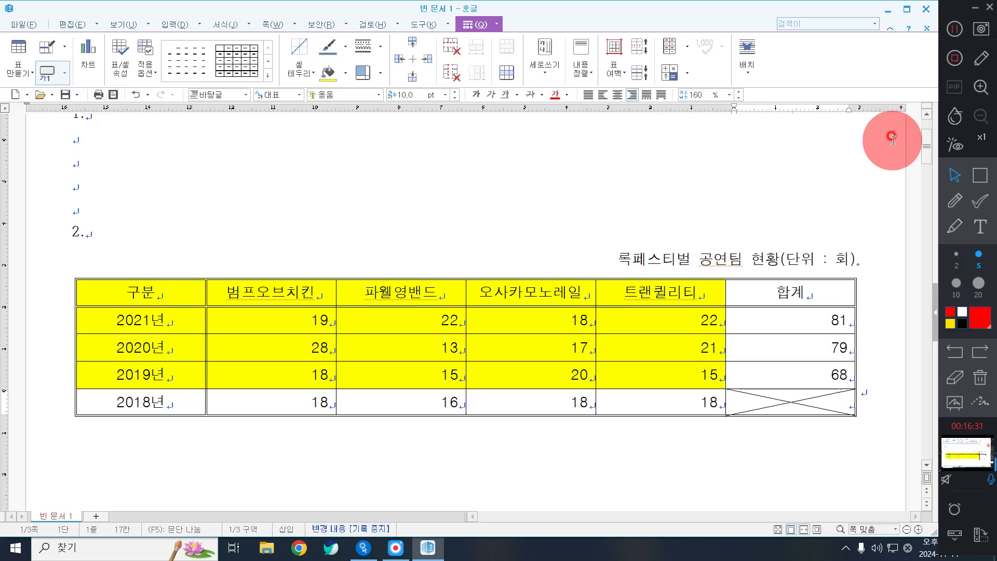
click(955, 30)
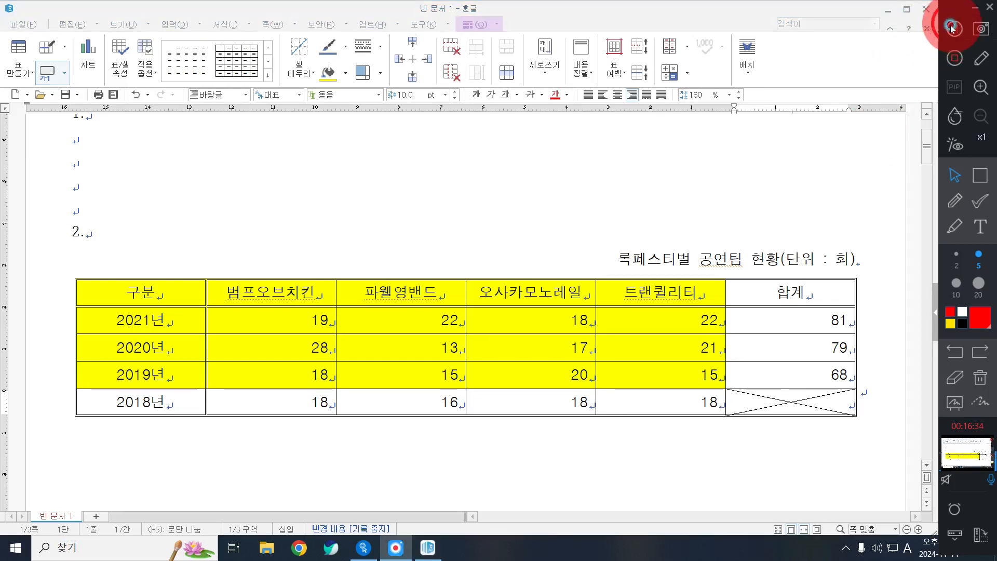
click(443, 326)
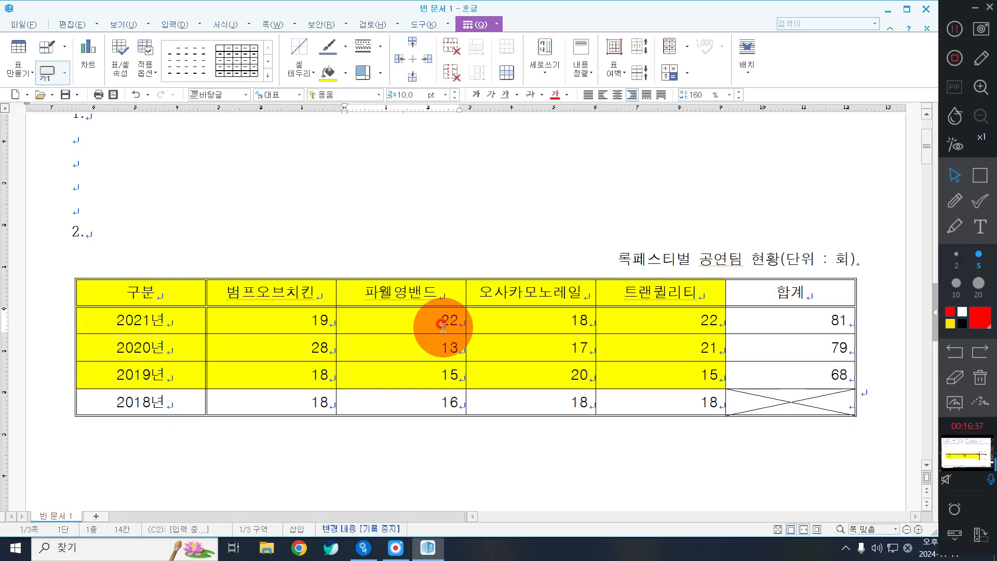
Block-select the five columns from 구분 through the 2019 row as chart data
click(242, 254)
scroll(231, 280, down, 3)
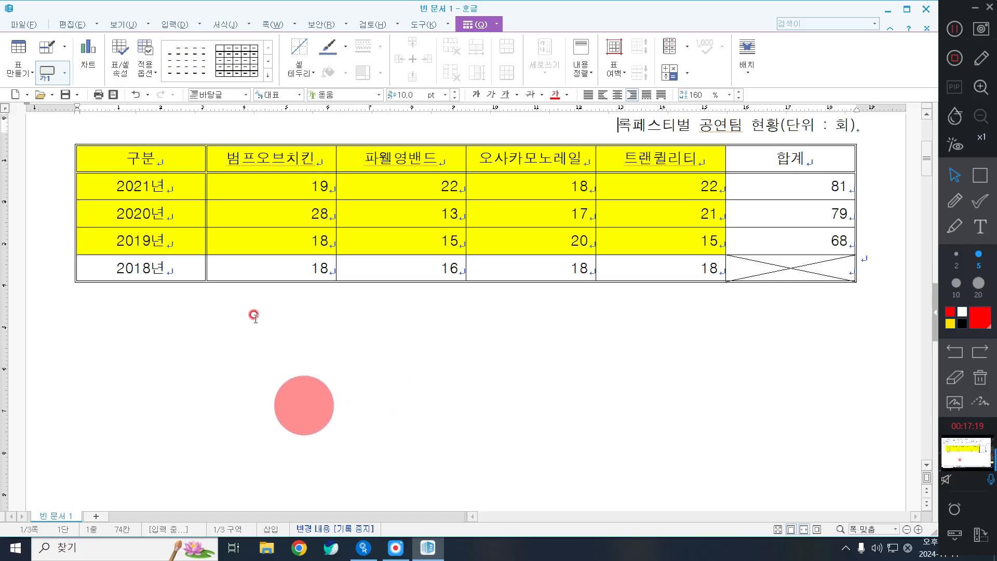
drag(137, 158, 666, 244)
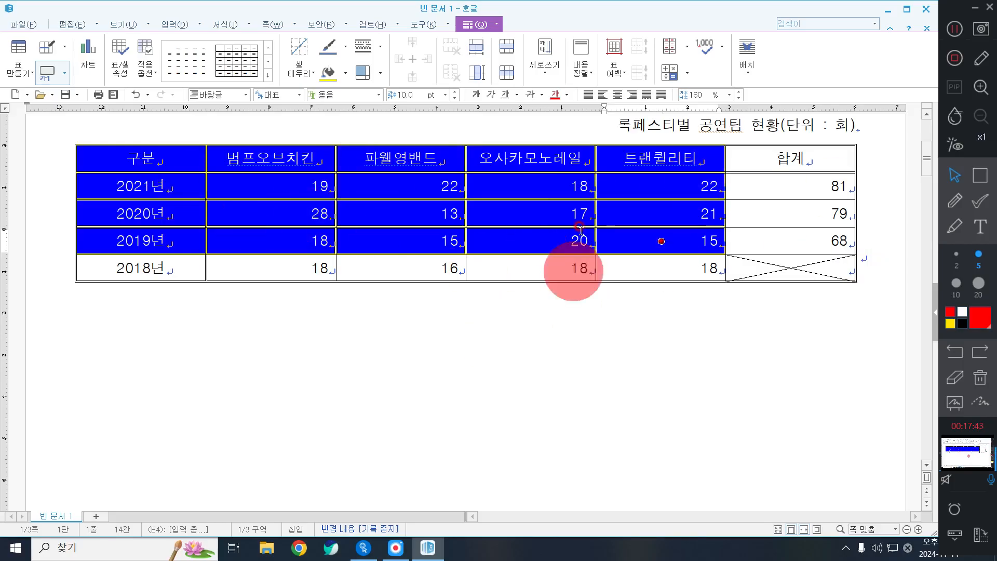
Select the data from 구분 through the 2019 cell and insert a chart from it
drag(130, 157, 674, 235)
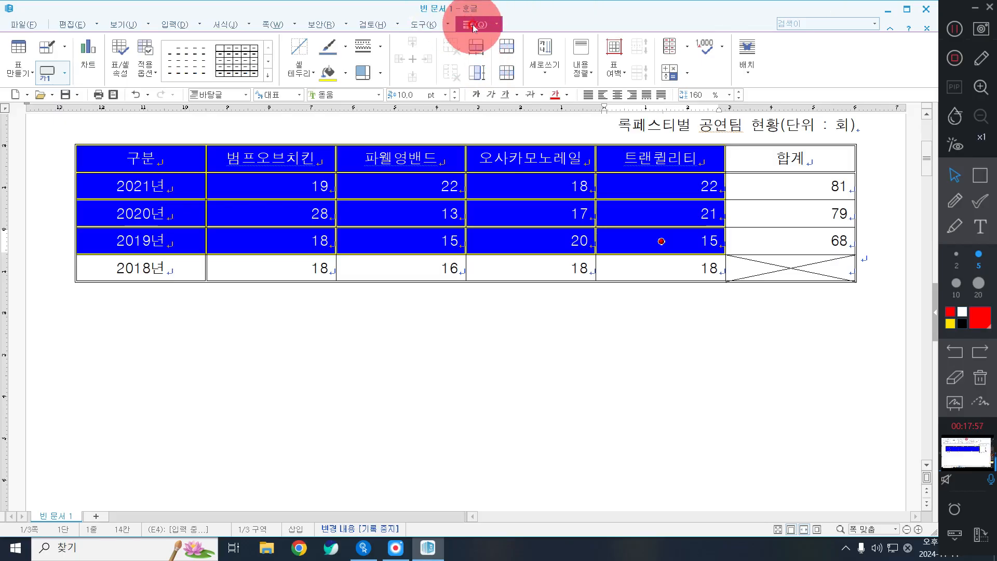
click(90, 66)
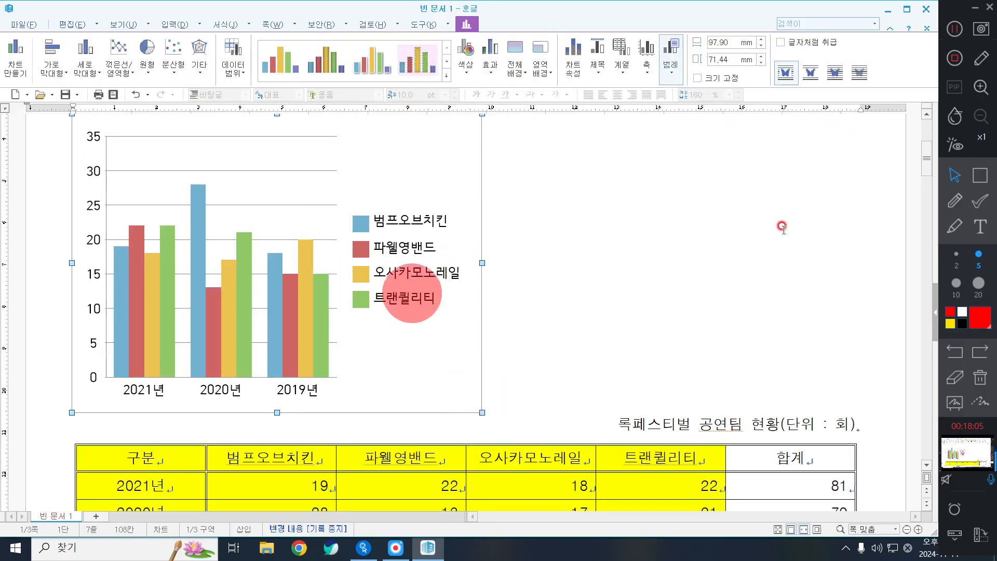
Make the chart flow inline like text and widen it to about 185 mm
click(807, 42)
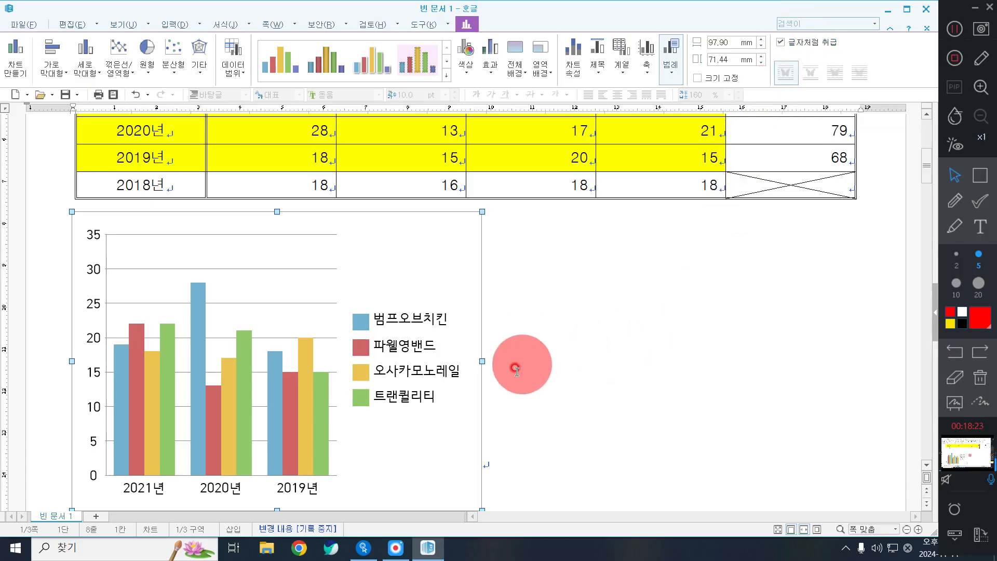
drag(481, 363, 843, 349)
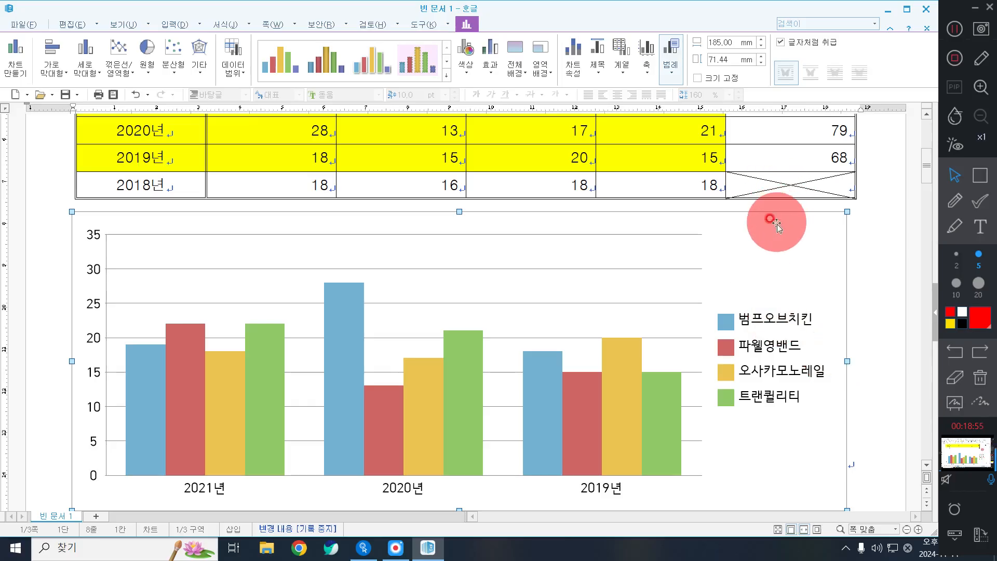
click(789, 249)
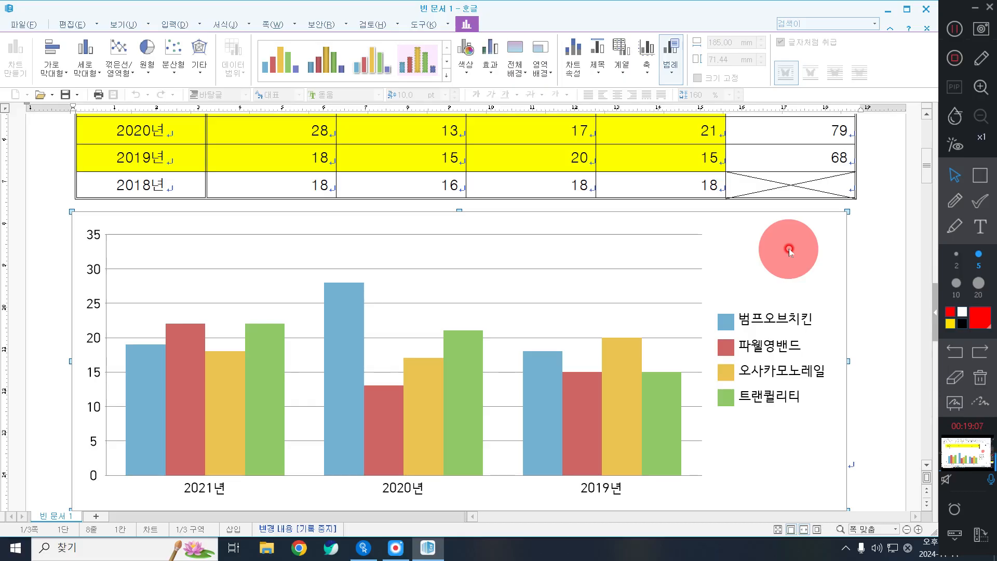
Launch the chart wizard from the chart's context menu and choose the 가로 막대형 type
right_click(790, 249)
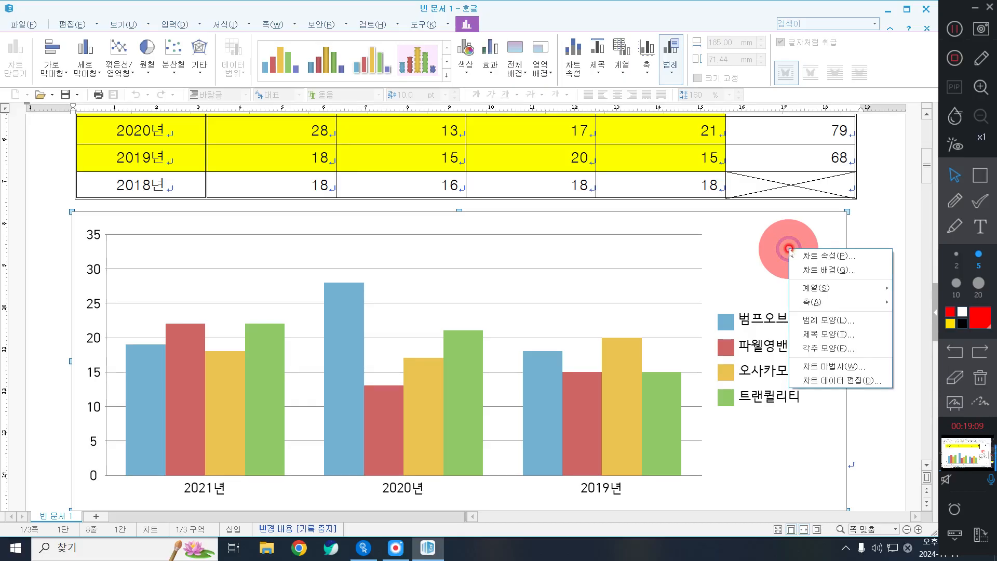
click(831, 366)
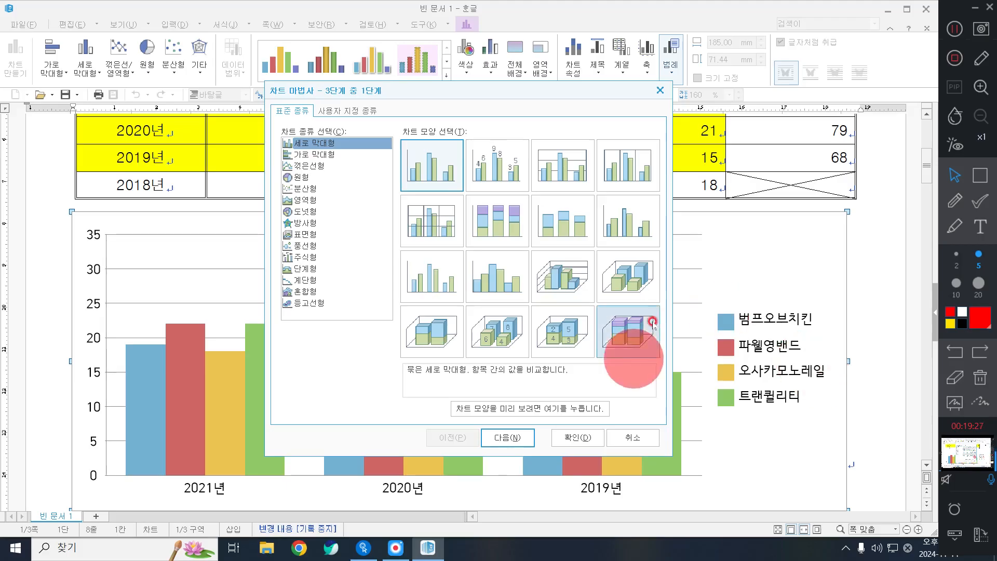
click(982, 178)
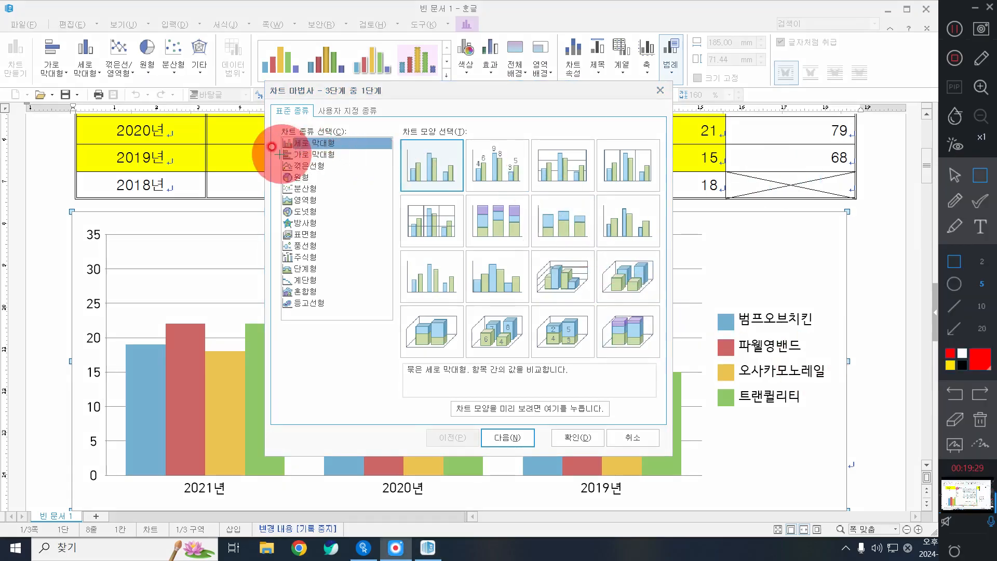
drag(280, 148, 340, 163)
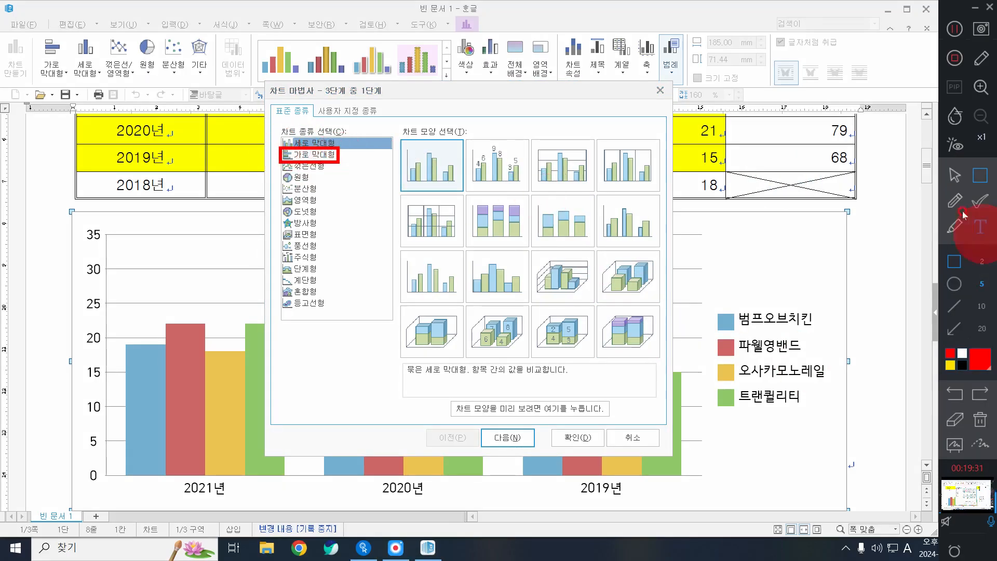
click(955, 176)
click(311, 154)
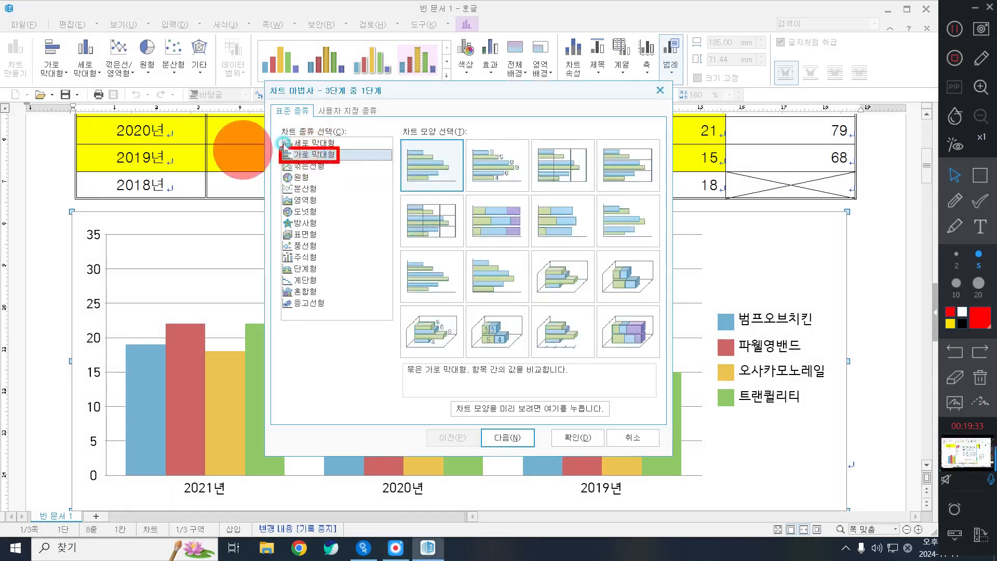
Preview the gridline bar variant, then settle on the plain 묶은 가로 막대형 style
click(986, 176)
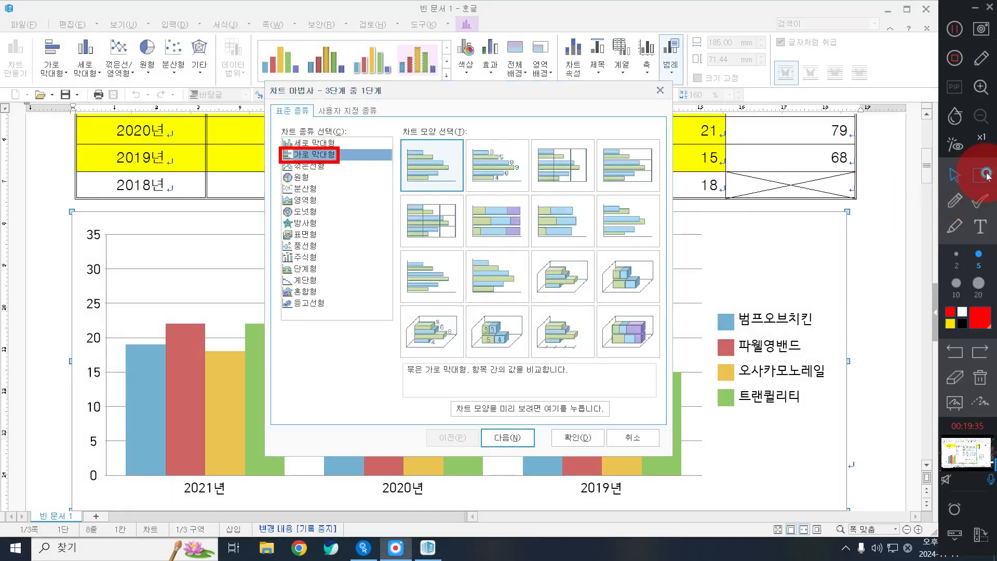
drag(397, 129, 494, 186)
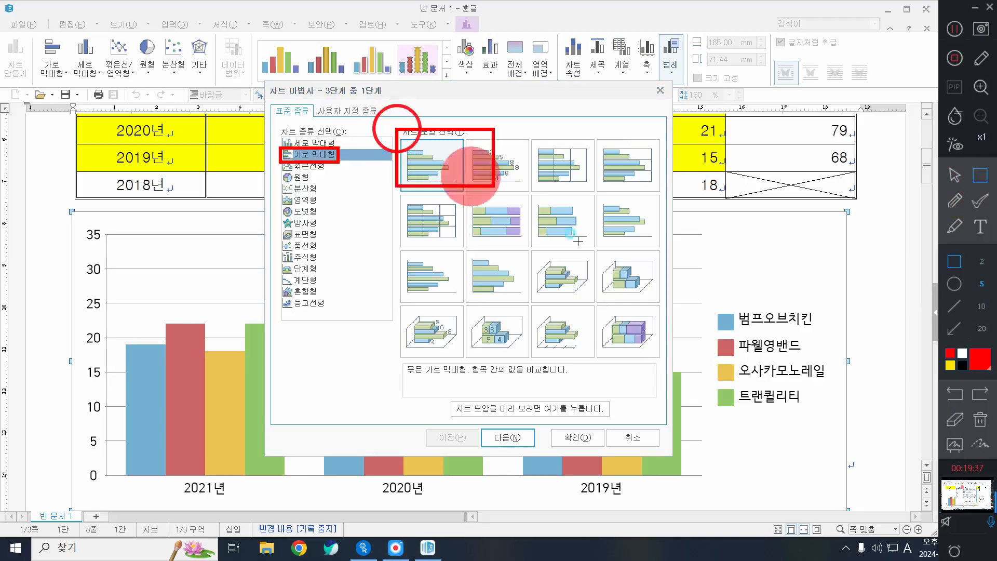
drag(578, 240, 658, 362)
click(946, 182)
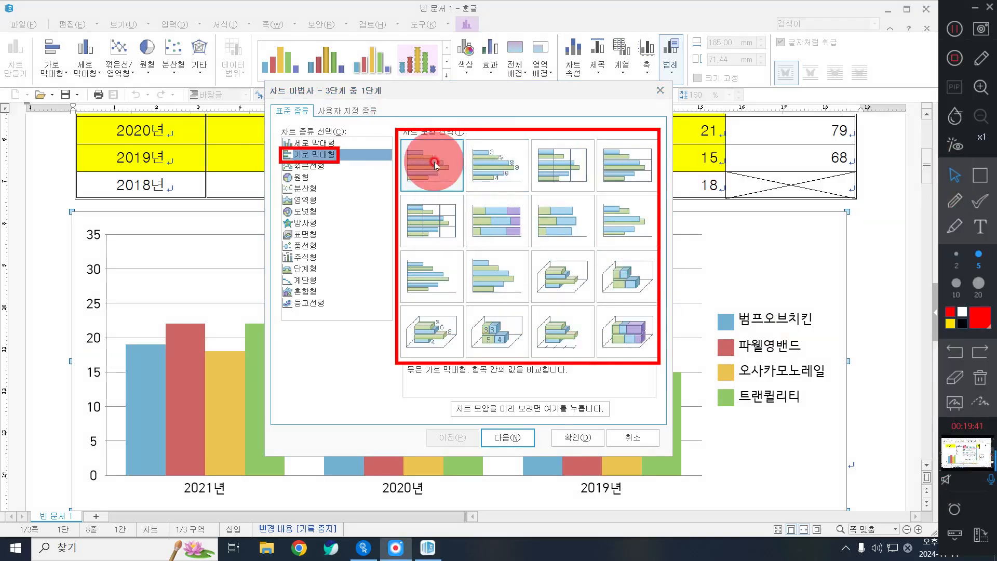
click(629, 165)
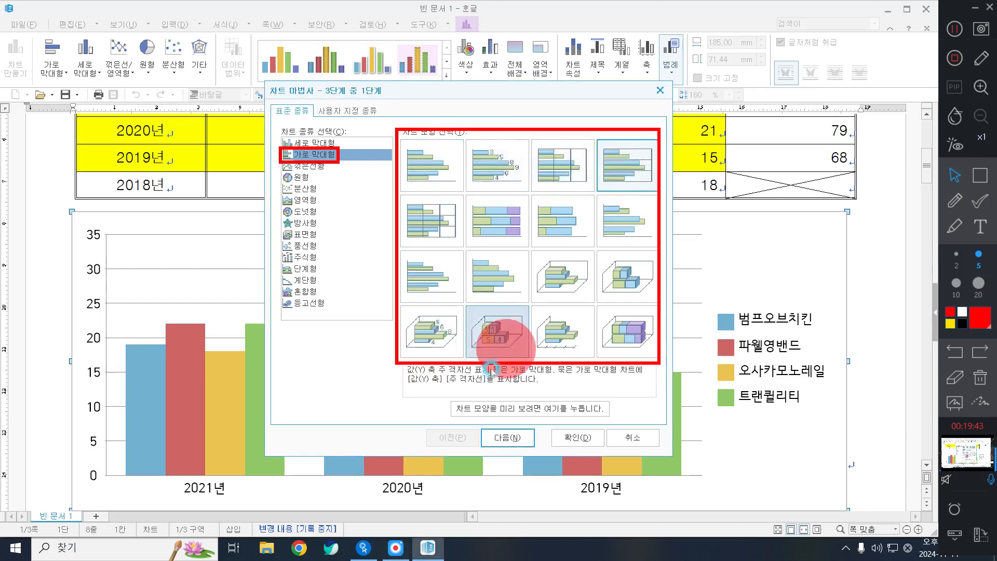
click(979, 175)
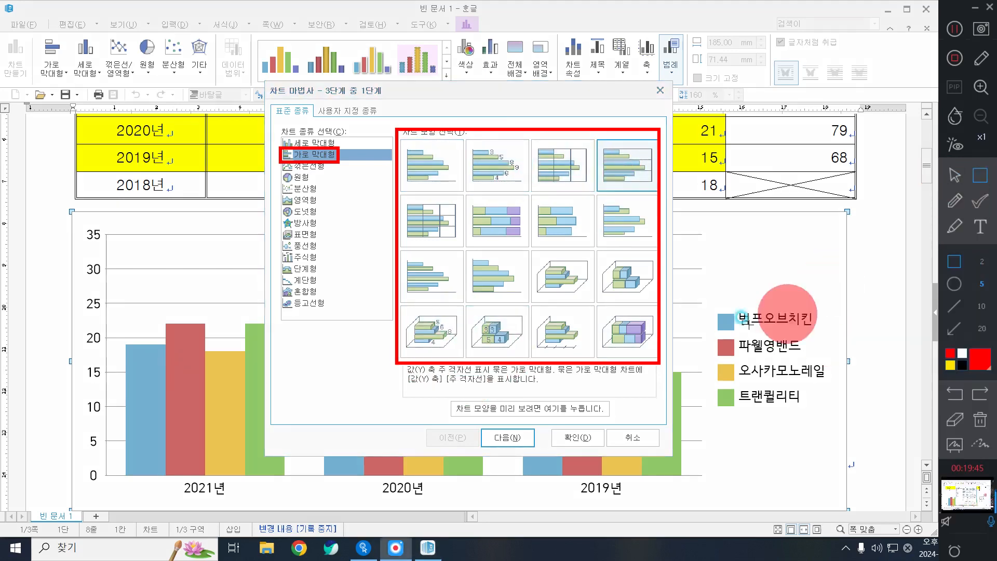
mouse_move(390, 362)
mouse_down()
mouse_move(584, 396)
mouse_move(660, 399)
mouse_up()
click(955, 175)
click(439, 161)
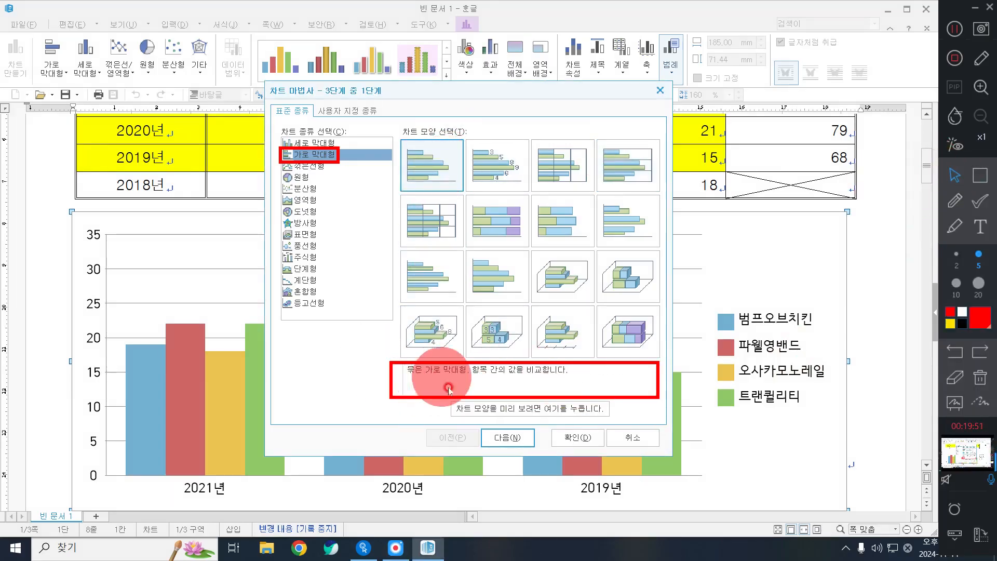
click(418, 175)
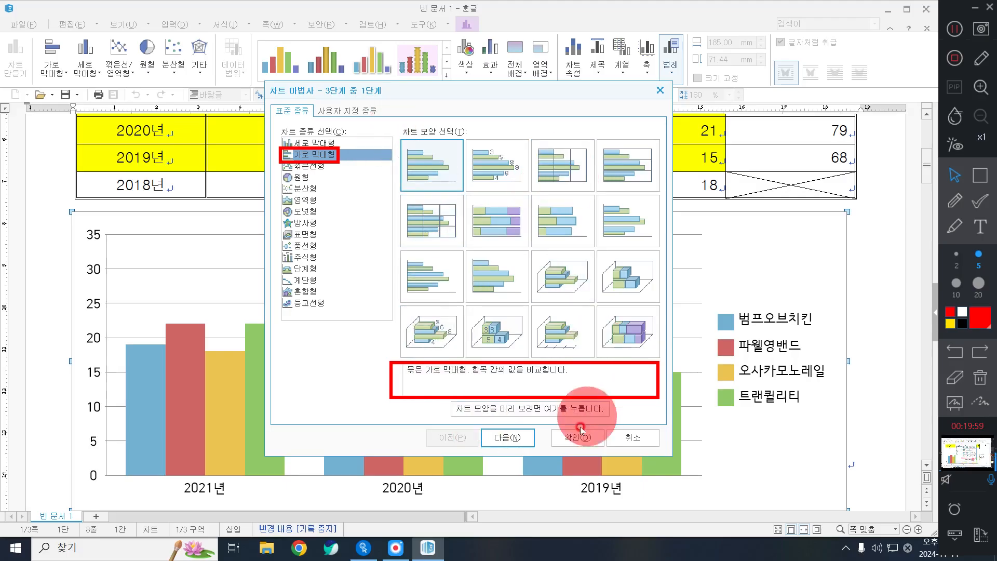
Advance to wizard step 2 and set the data direction to 열, grouping bars by year
click(504, 440)
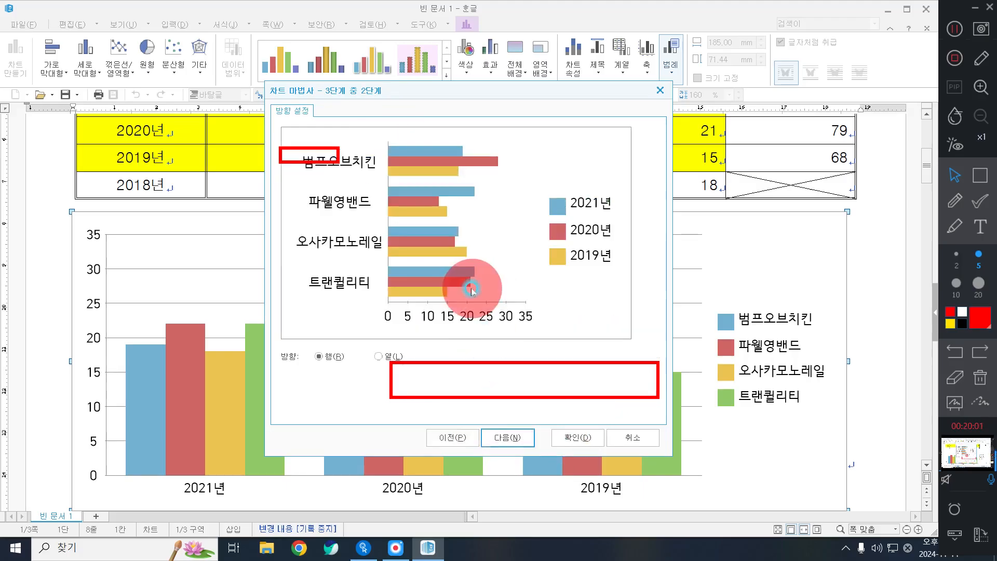
click(972, 373)
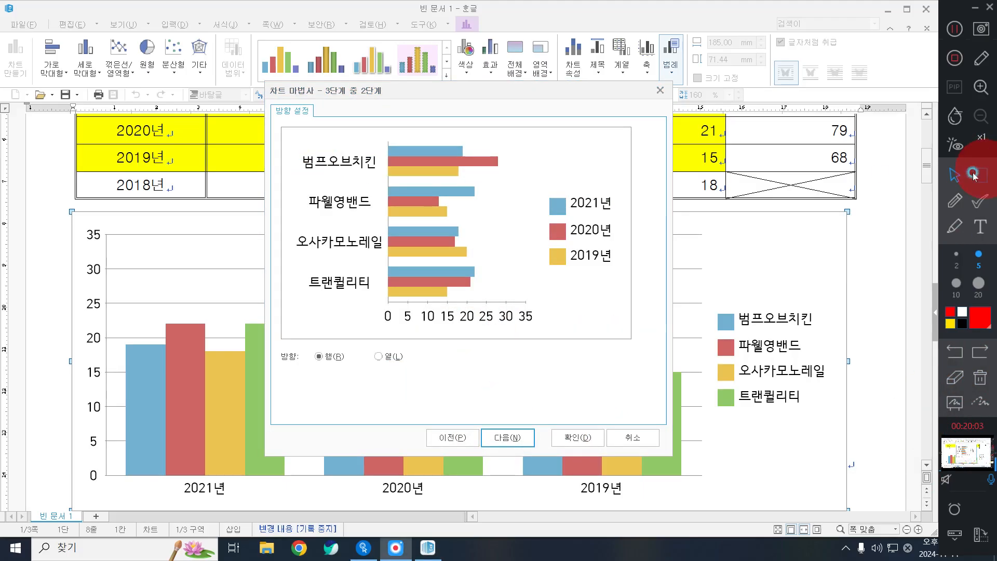
click(981, 175)
drag(282, 131, 390, 315)
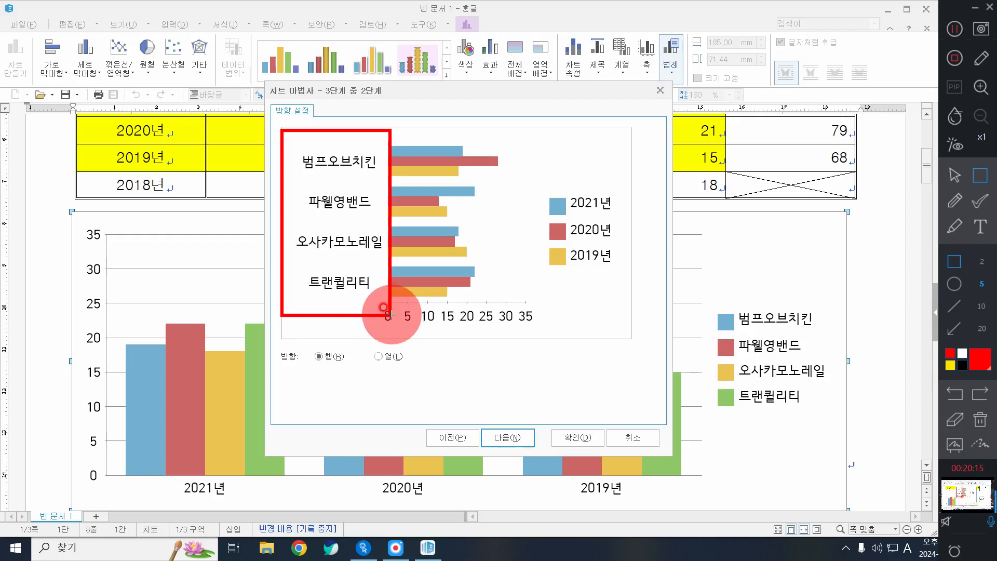
drag(354, 338, 422, 372)
click(954, 175)
click(387, 356)
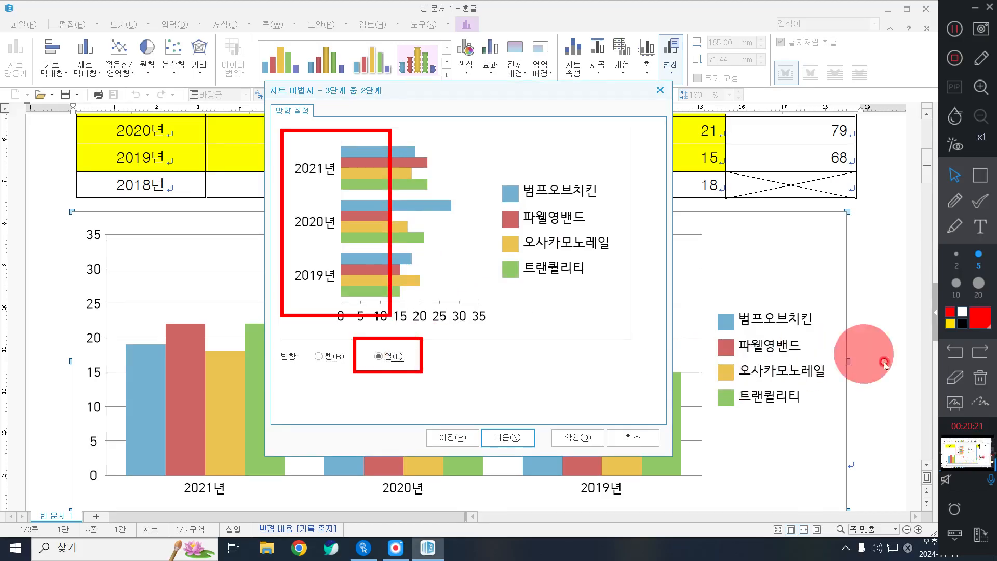
click(980, 377)
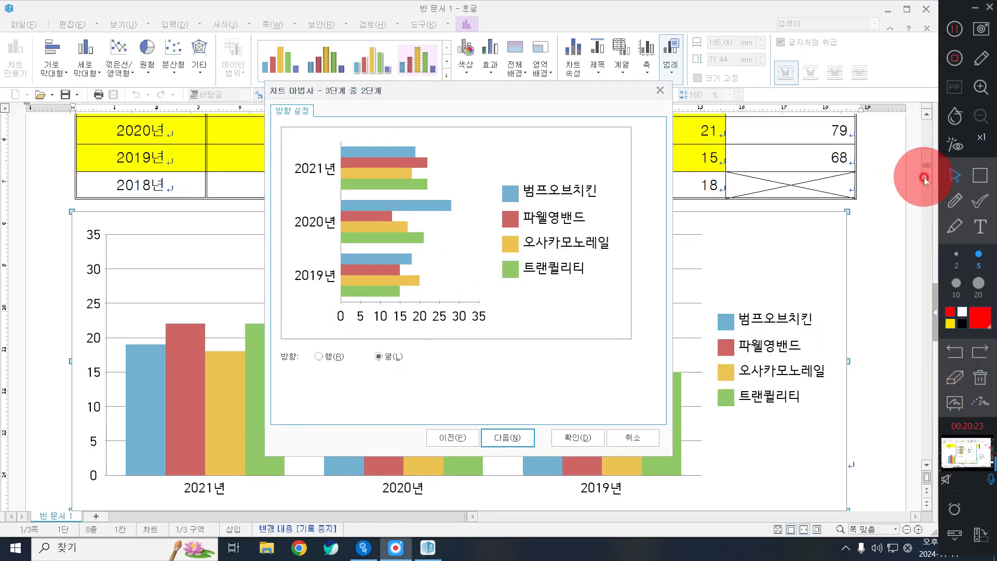
Enter the title 록페스티벌 공연팀 현황 and axis label (단위 : 회), then finish the wizard
click(513, 438)
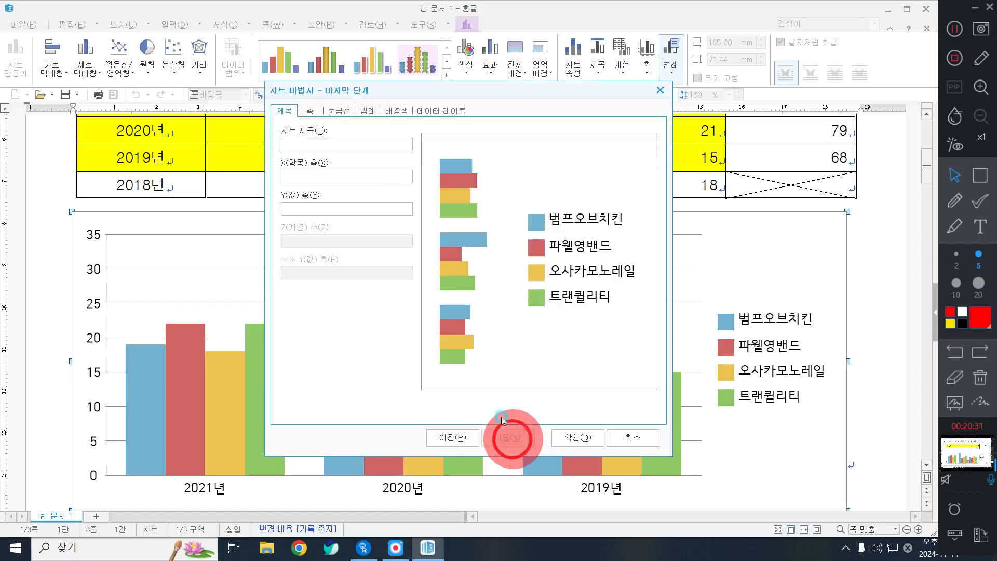
click(338, 141)
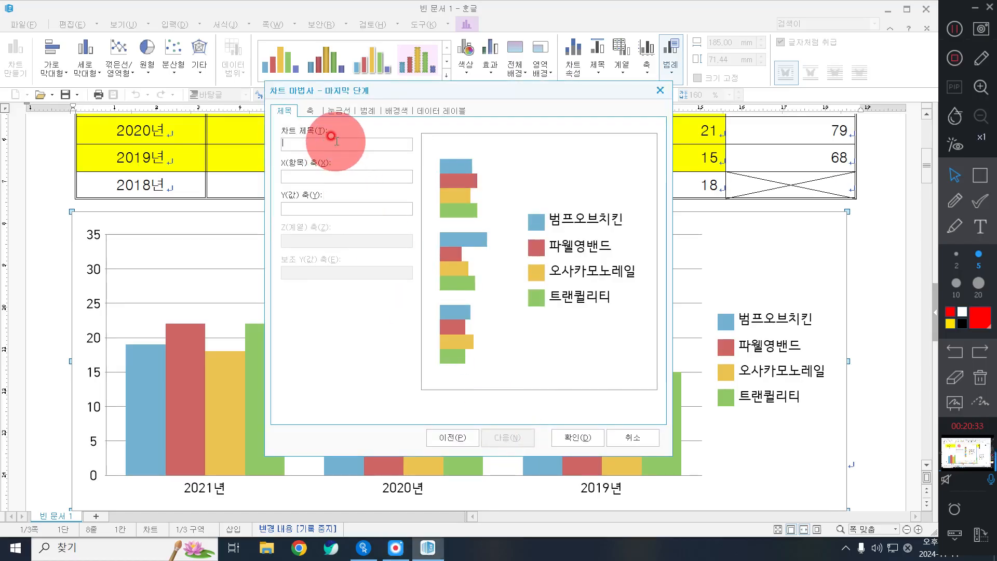
text(록페스티버)
text(ㄹ 공연)
text(팀 현황)
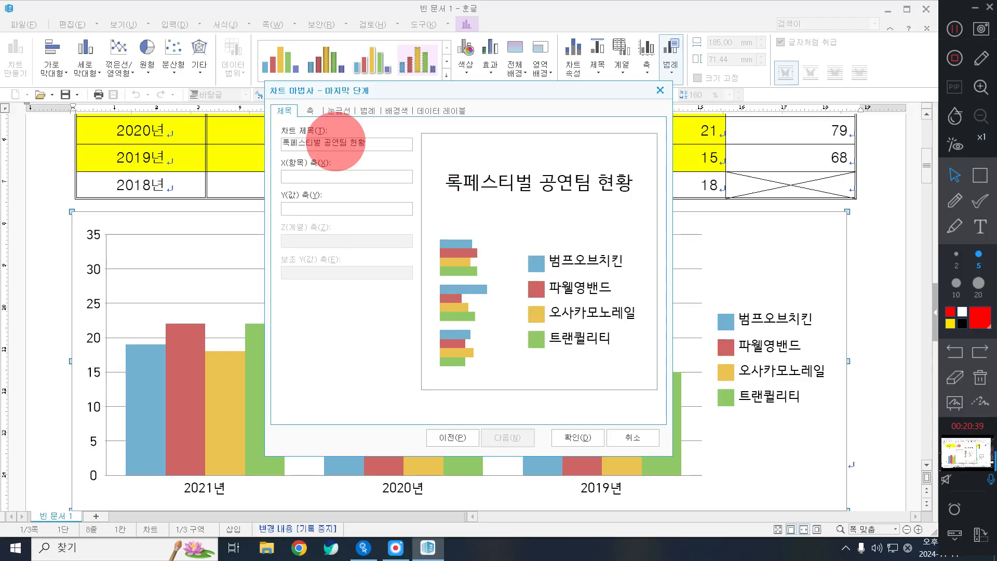
text((단위 )
text(: 호ㅓㅣ))
key(BackSpace)
key(BackSpace)
key(BackSpace)
text(회))
click(576, 436)
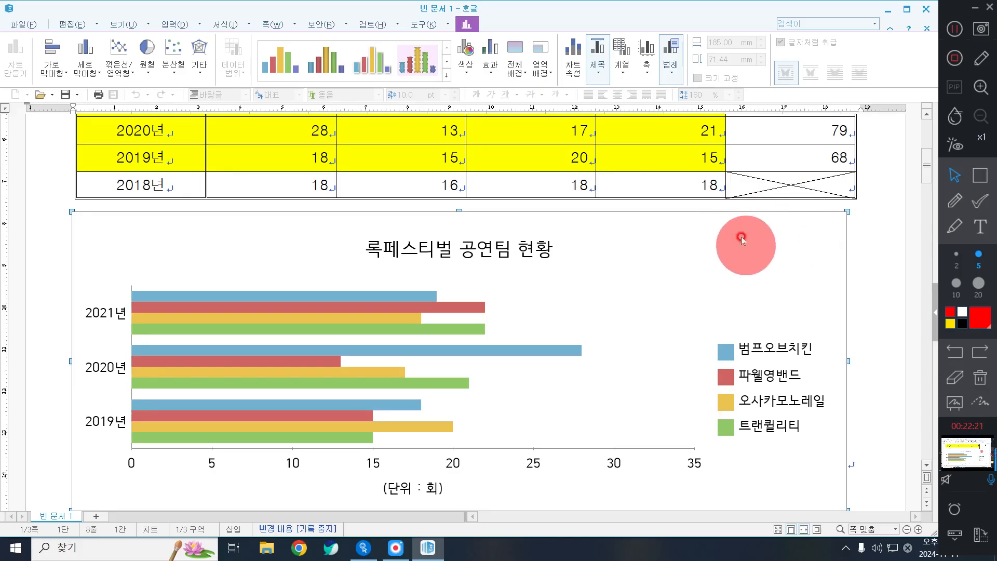
Open the chart title's formatting and set its border line type to 한 줄로
click(450, 244)
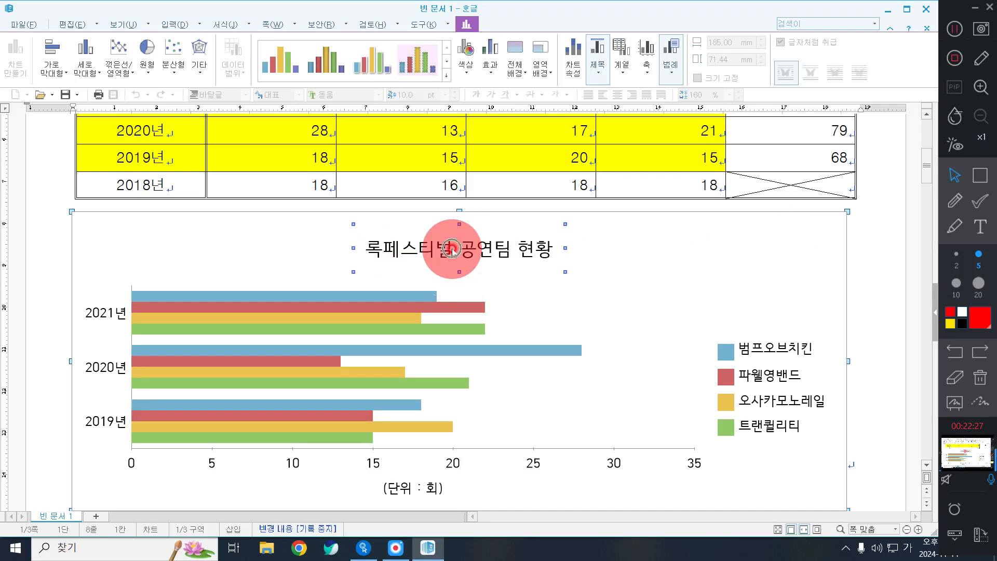
double_click(452, 252)
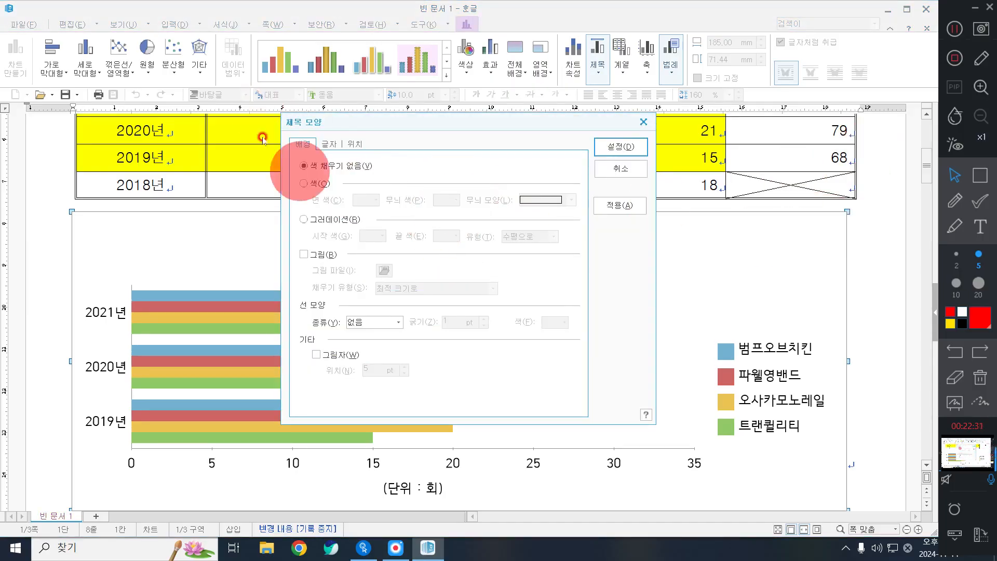
click(980, 175)
drag(280, 108, 343, 145)
drag(281, 132, 319, 155)
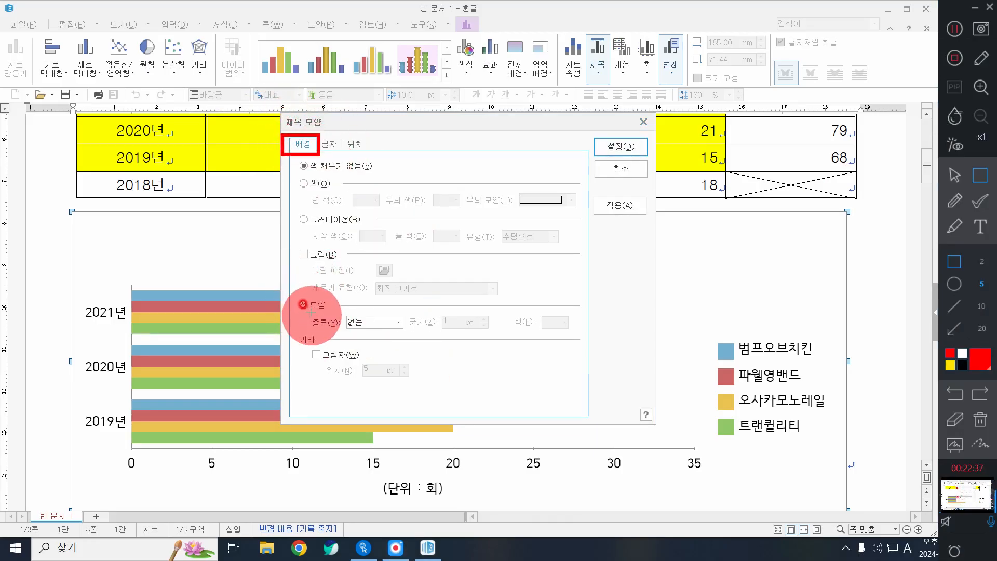
mouse_move(311, 314)
mouse_down()
mouse_move(389, 338)
mouse_move(409, 334)
mouse_up()
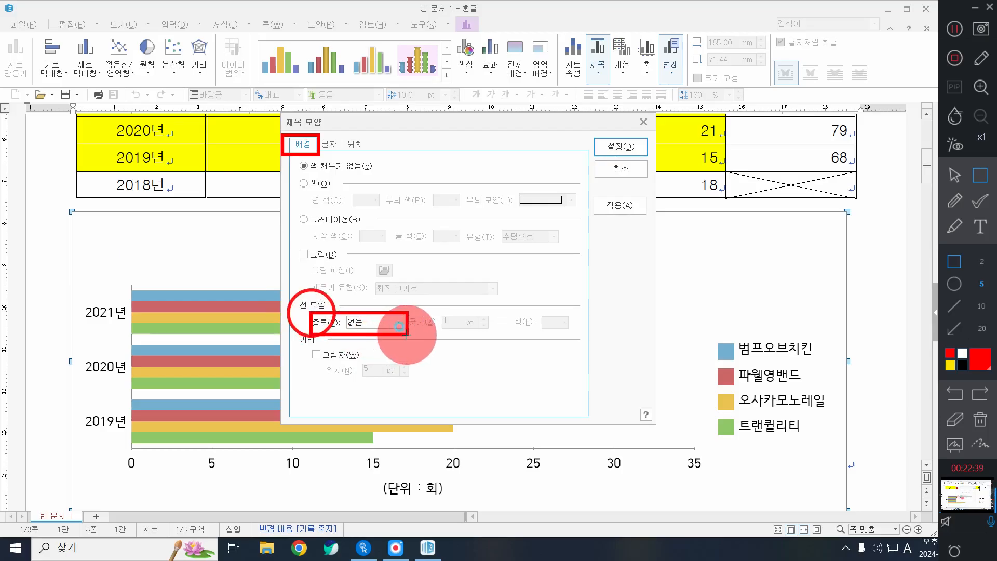
click(955, 175)
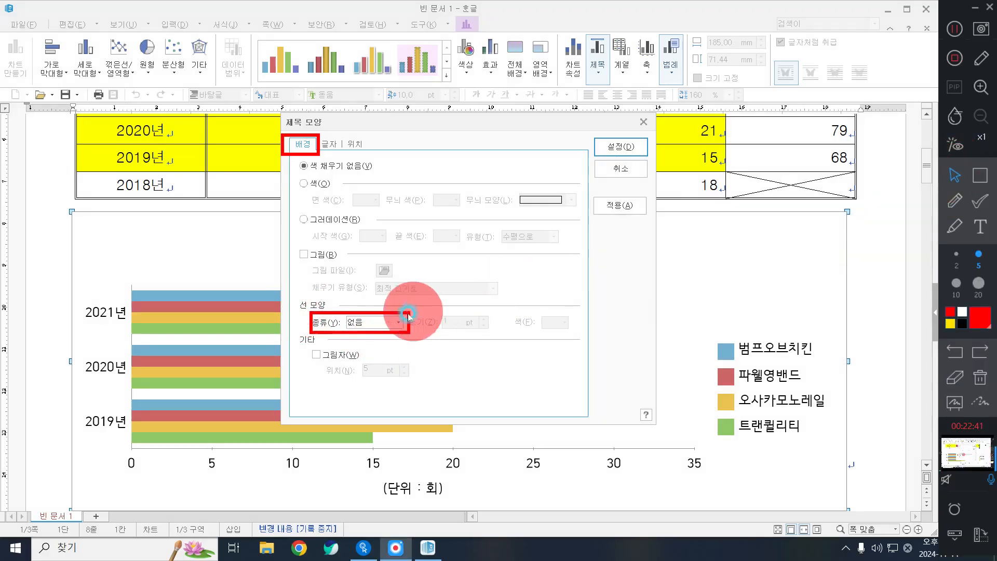
click(384, 322)
click(366, 343)
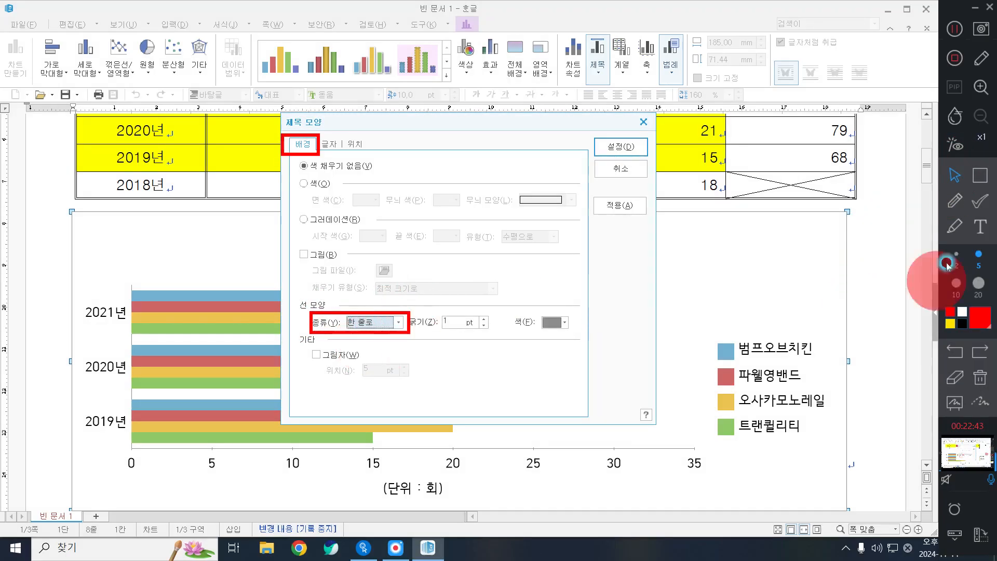
Turn on the title's shadow and lower its offset to 2 pt
click(955, 201)
mouse_move(430, 299)
mouse_down()
mouse_move(458, 338)
mouse_move(466, 312)
mouse_up()
mouse_move(529, 303)
mouse_down()
mouse_move(546, 332)
mouse_move(551, 312)
mouse_up()
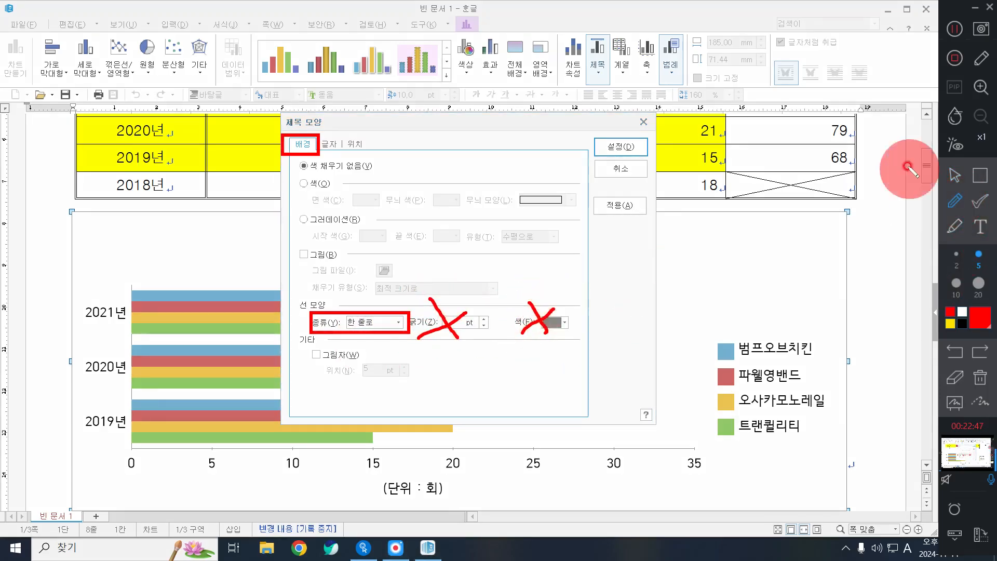
click(955, 175)
click(340, 359)
click(340, 358)
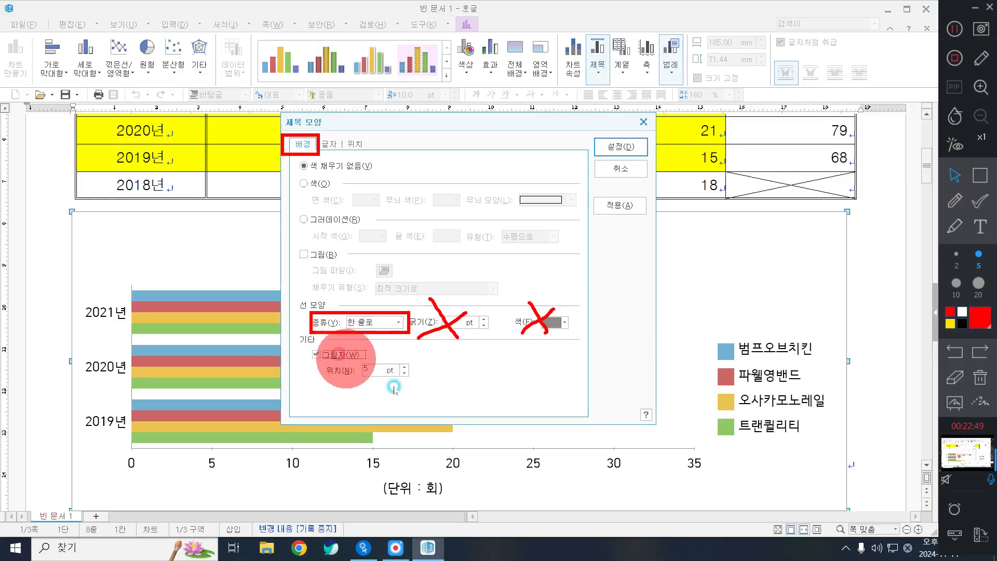
click(405, 372)
click(403, 375)
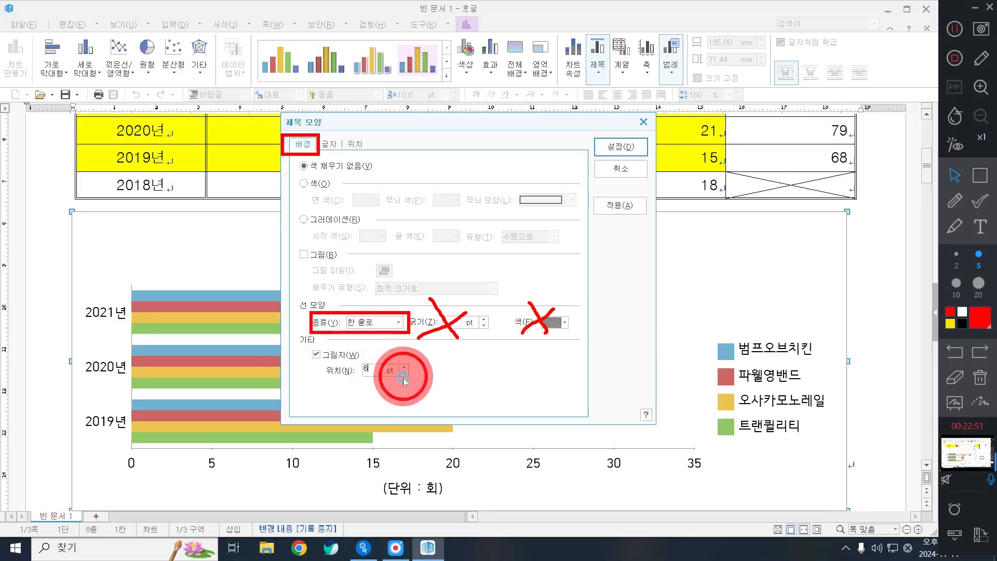
click(403, 375)
click(403, 375)
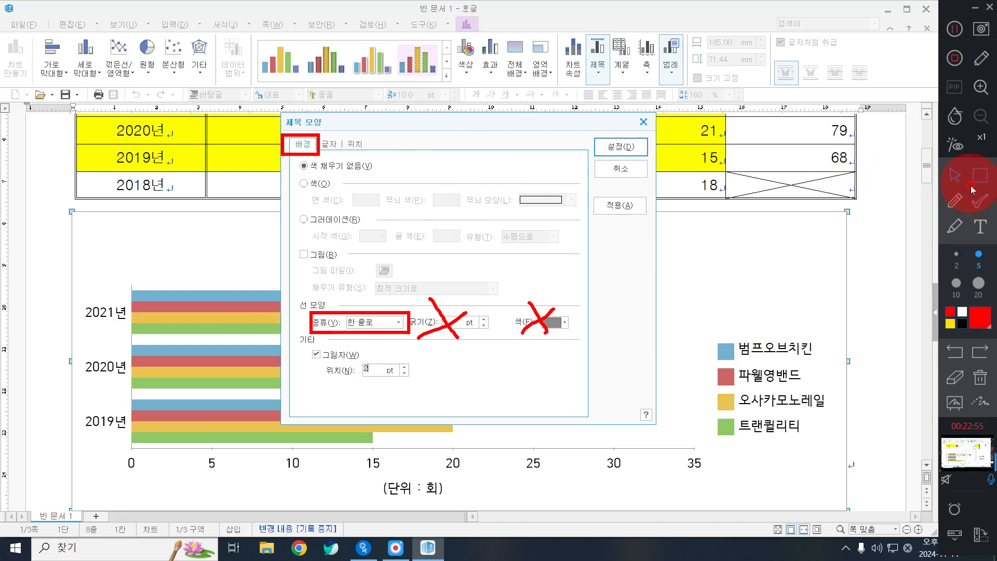
click(980, 378)
click(978, 175)
drag(310, 135, 346, 154)
click(955, 175)
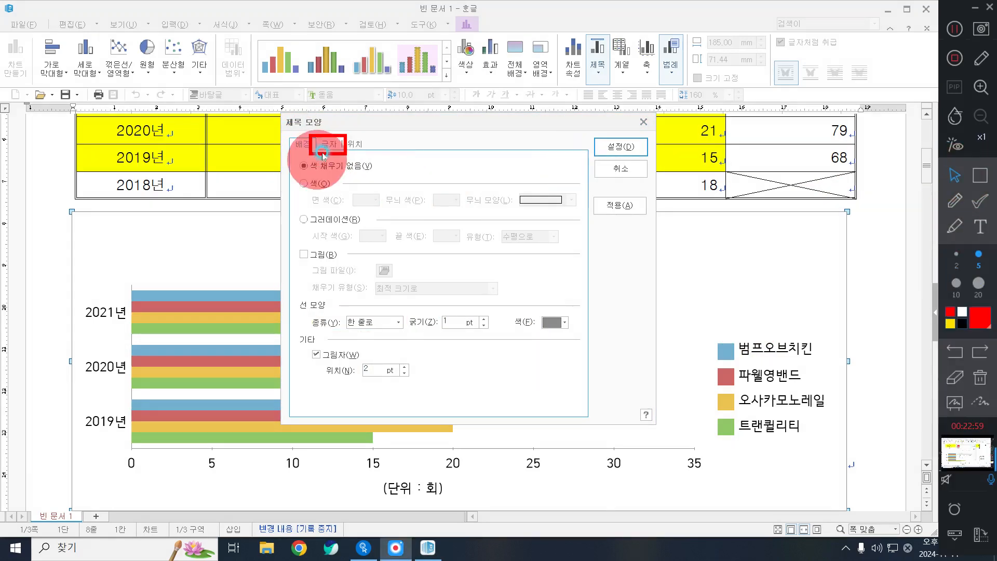
Set the chart title's font to 굴림
click(329, 144)
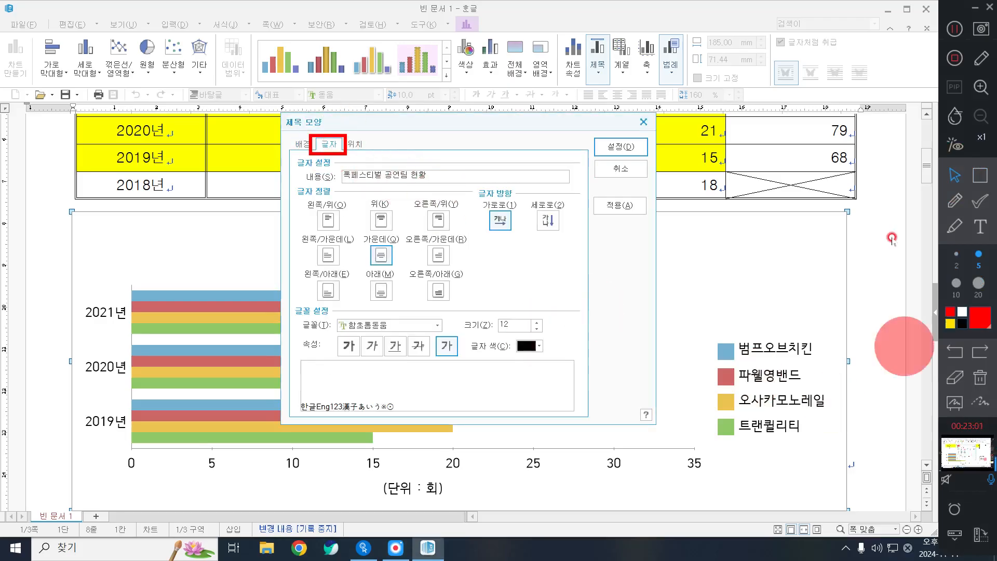
click(980, 175)
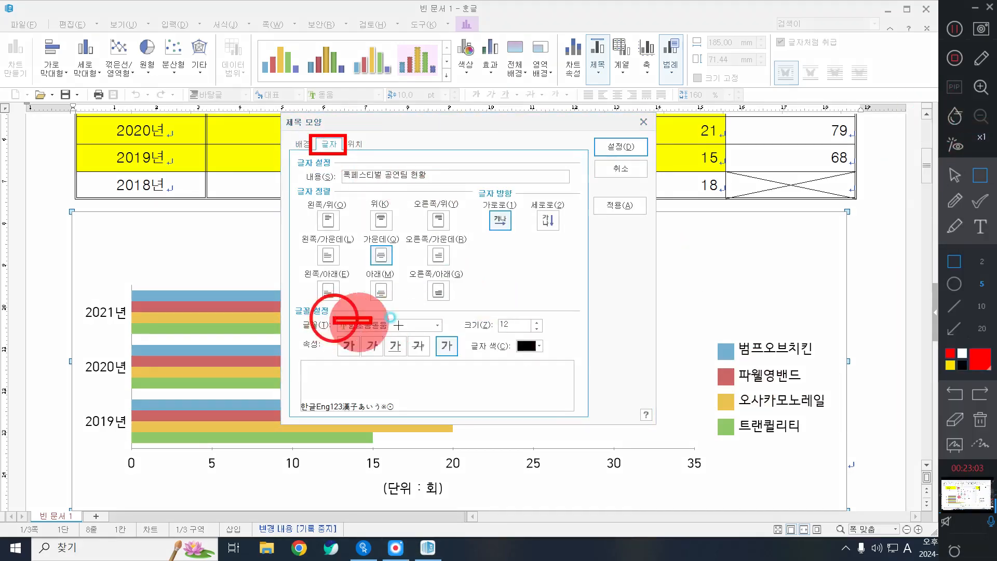
drag(334, 318, 445, 336)
click(955, 176)
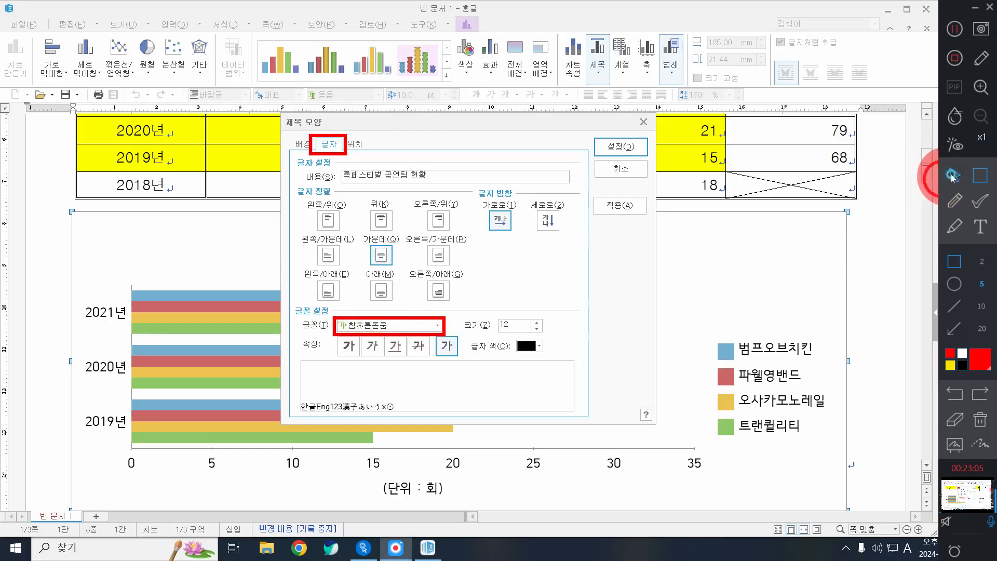
click(385, 326)
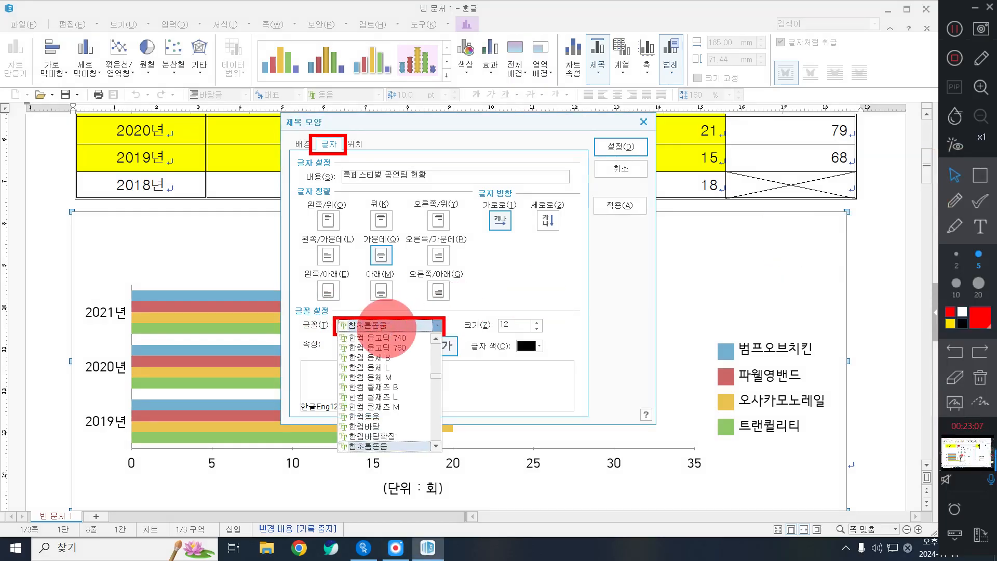
text(굴림)
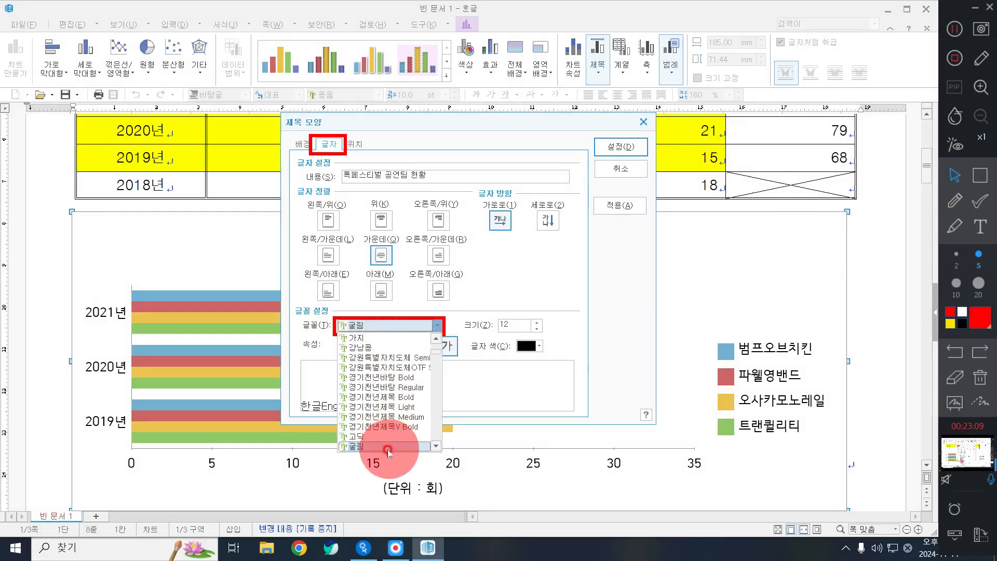
click(364, 446)
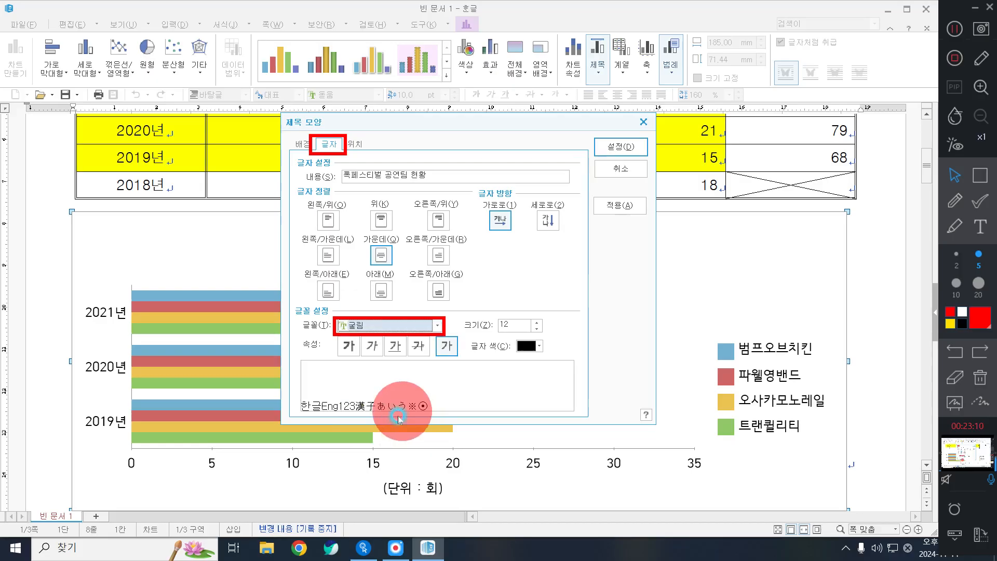
click(415, 326)
click(417, 327)
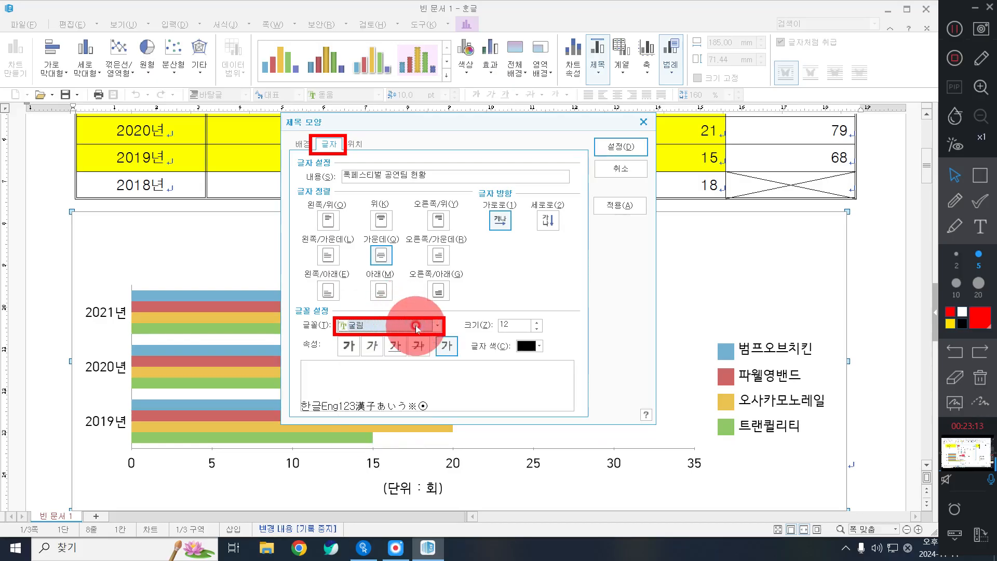
Set the title text to 12 pt and bold
click(981, 176)
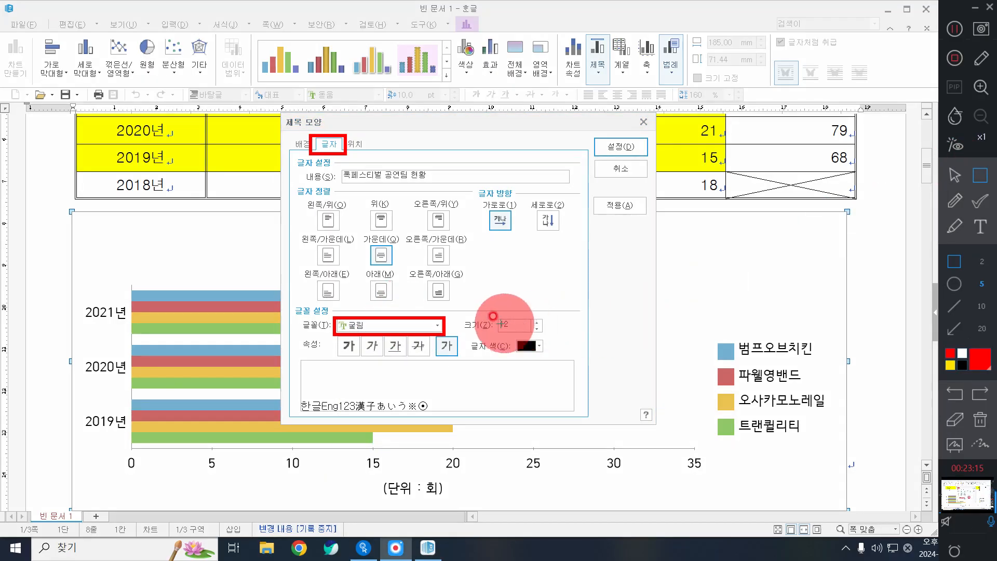
mouse_move(497, 319)
mouse_down()
mouse_move(502, 328)
mouse_move(543, 331)
mouse_up()
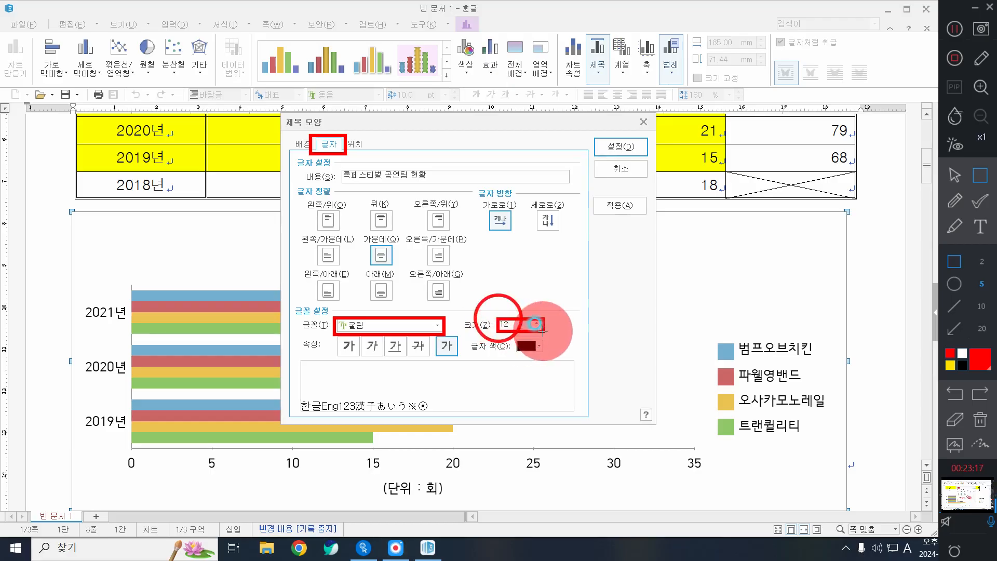
click(954, 202)
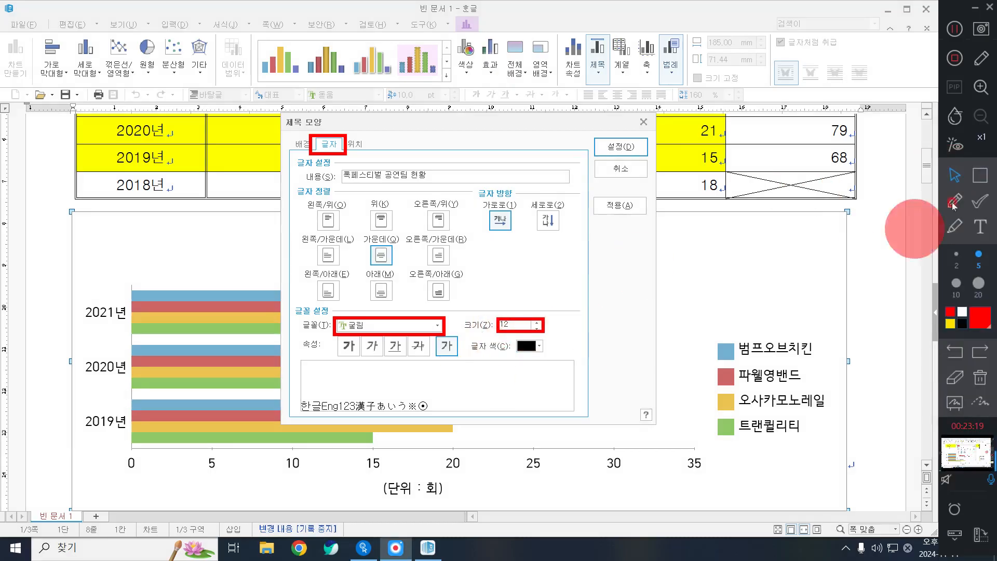
click(980, 176)
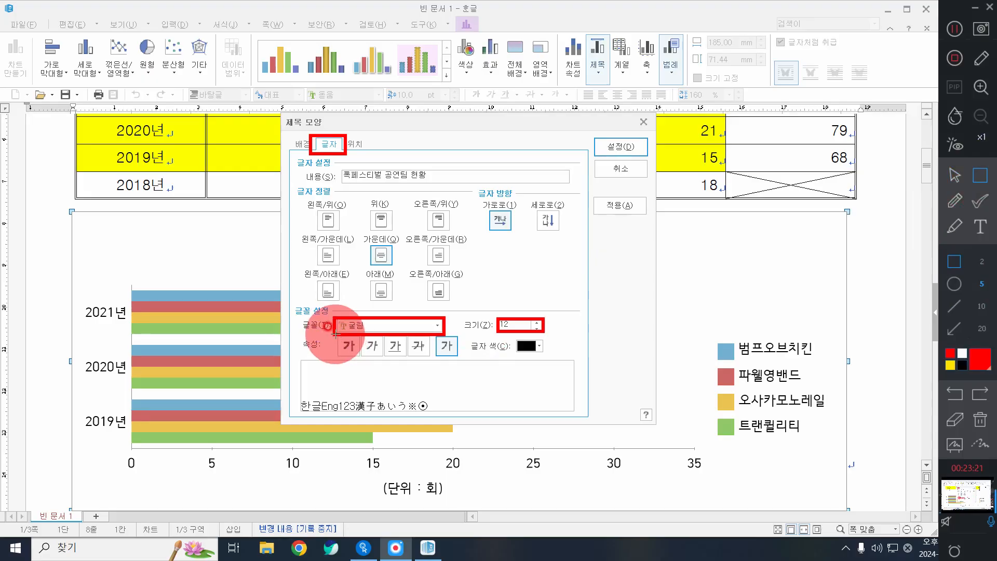
drag(337, 335, 362, 359)
click(993, 196)
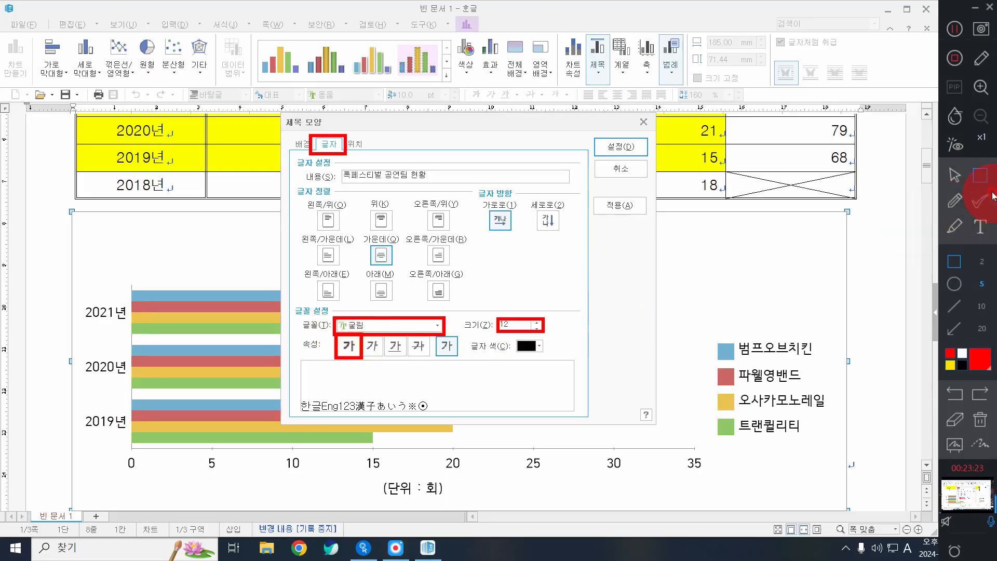
click(347, 347)
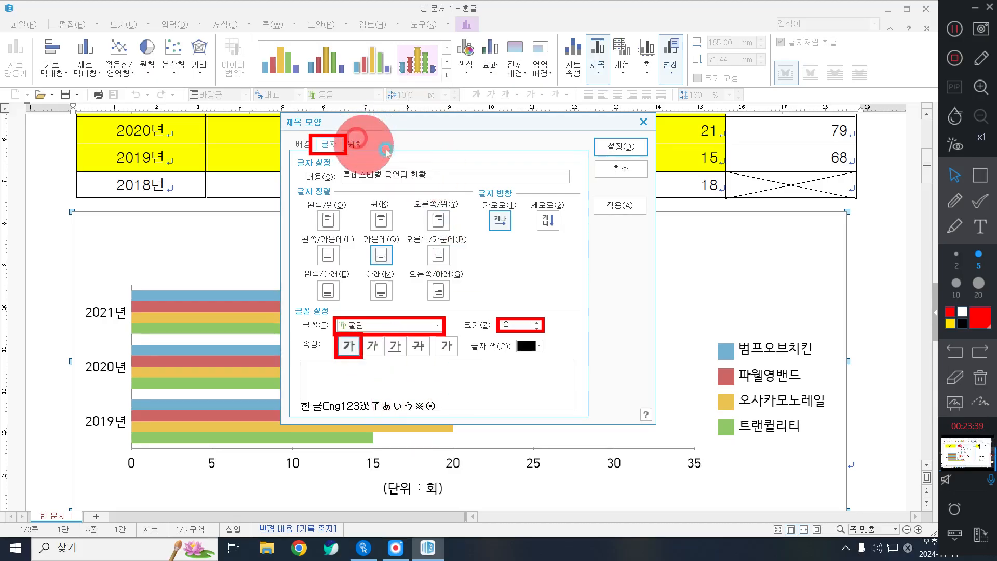
click(975, 382)
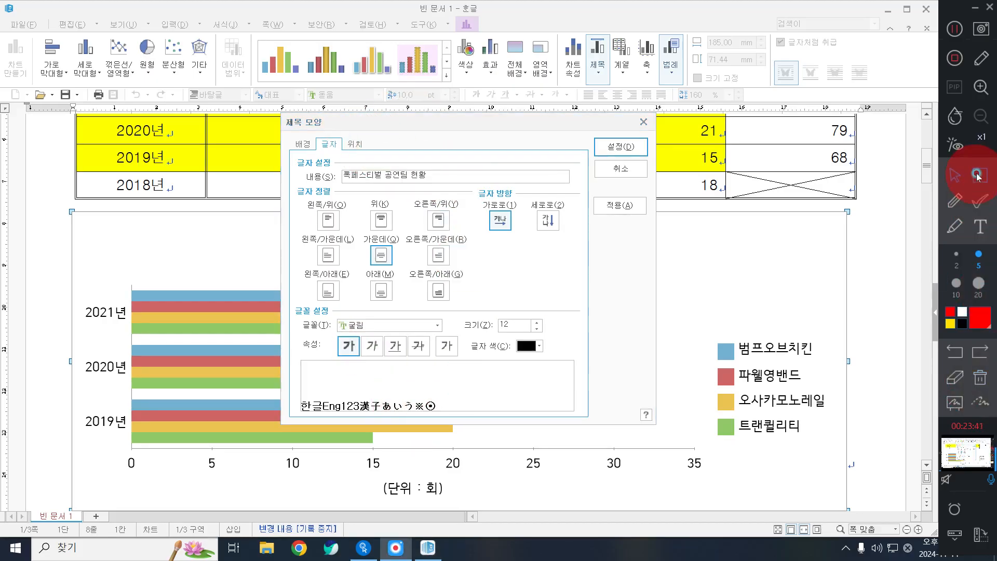
Position the title at the top (위) of the chart and apply the formatting
click(980, 175)
drag(337, 134, 370, 157)
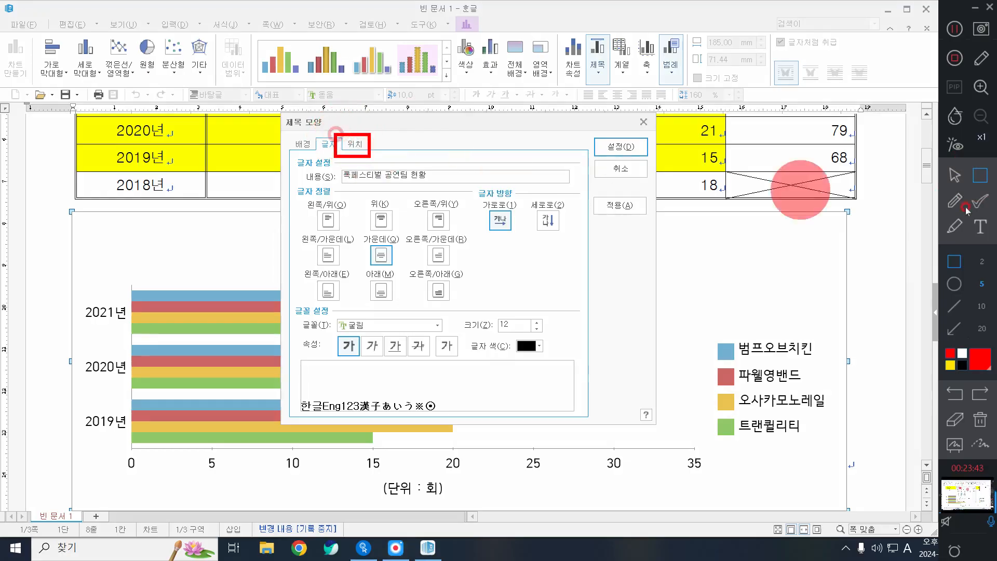
click(355, 144)
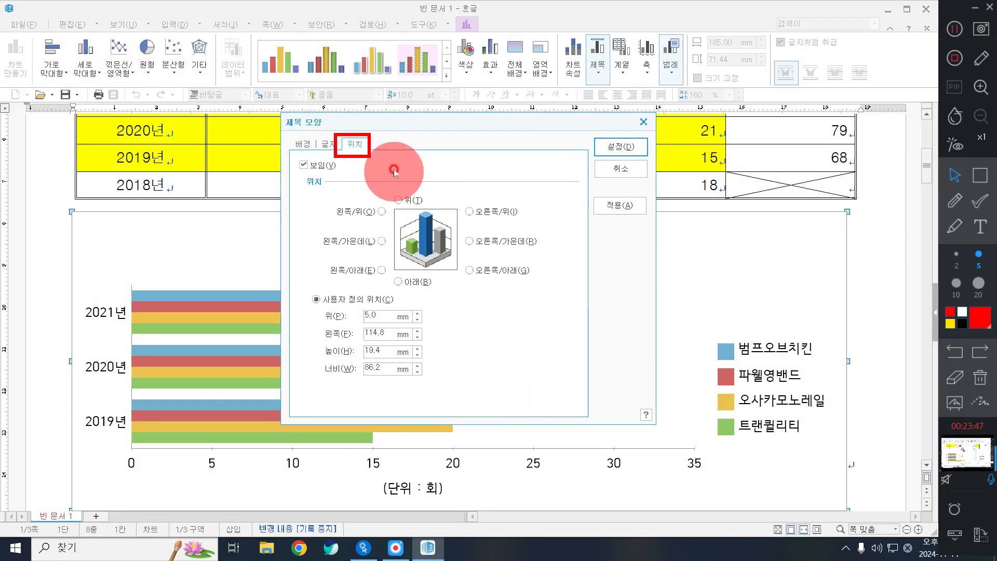
click(408, 201)
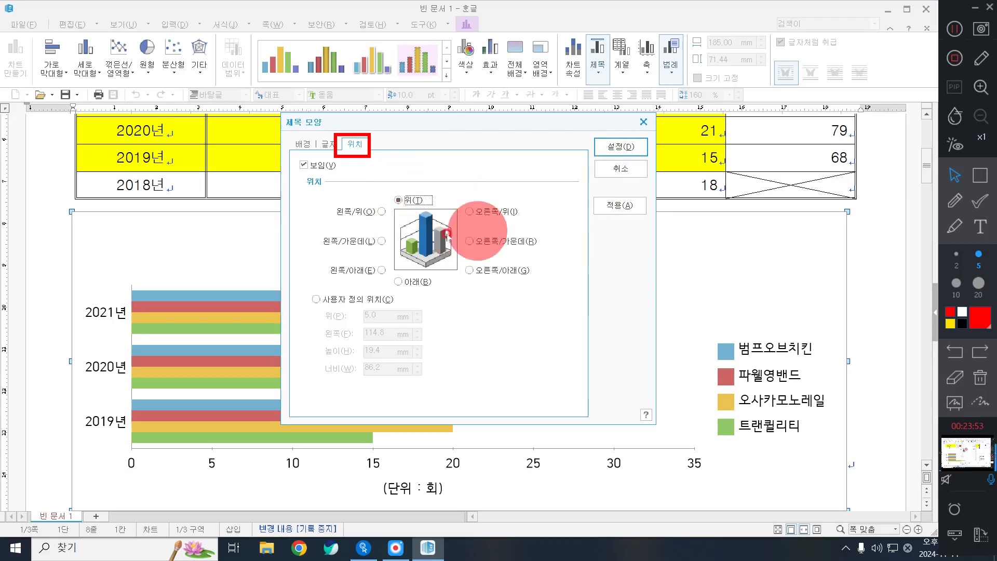
click(613, 147)
click(986, 403)
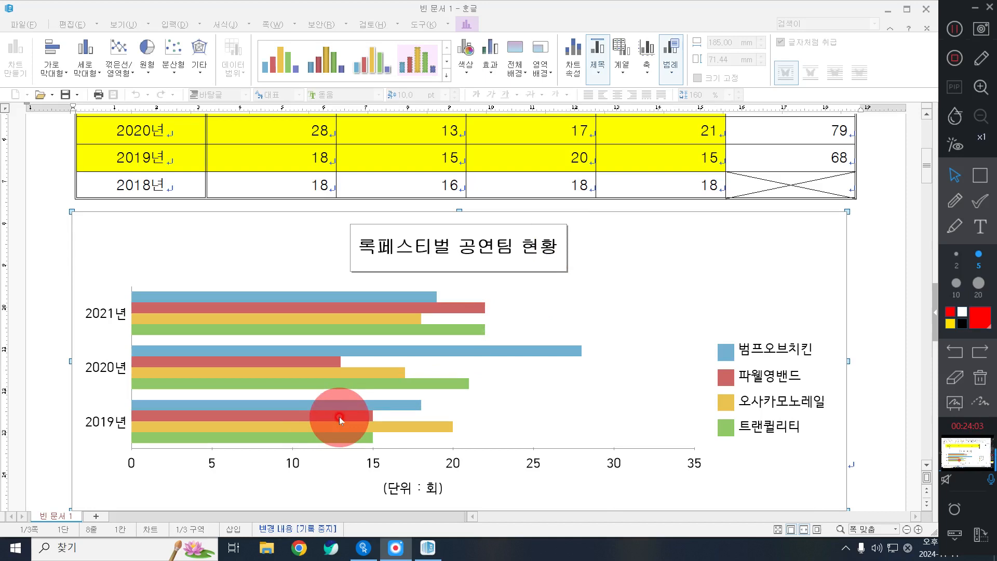
click(977, 177)
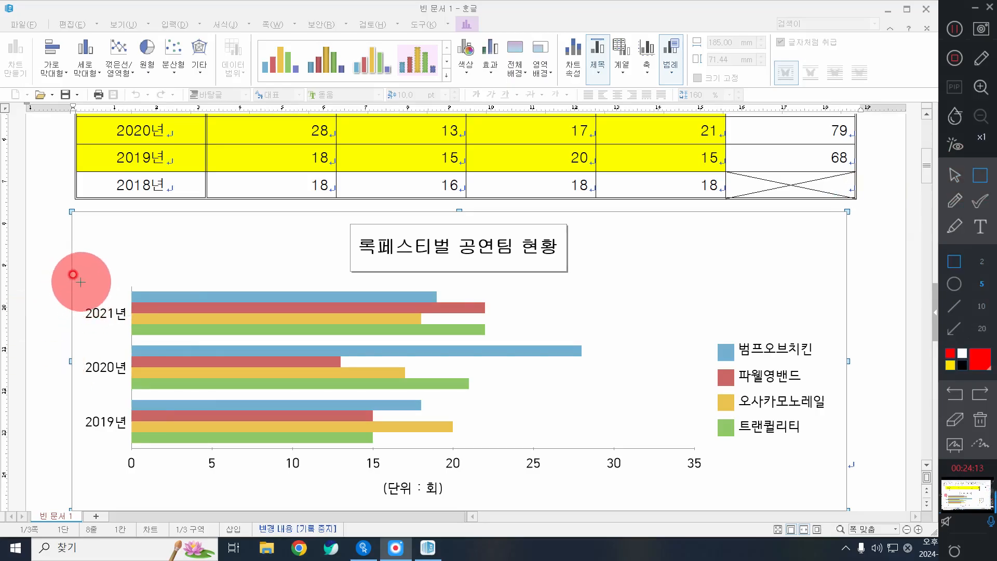
mouse_move(81, 282)
mouse_down()
mouse_move(142, 401)
mouse_move(127, 457)
mouse_move(710, 476)
mouse_up()
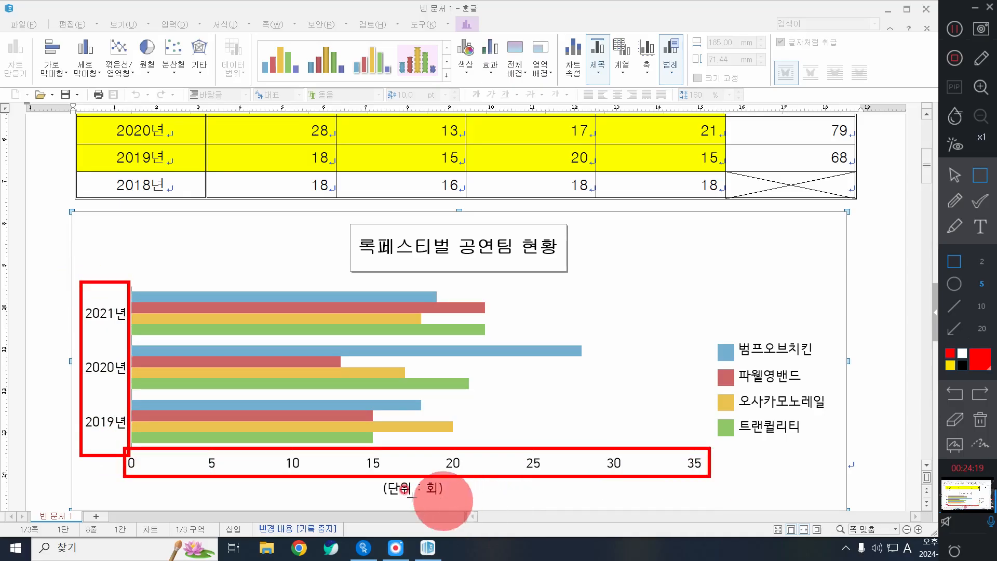
drag(369, 474, 459, 502)
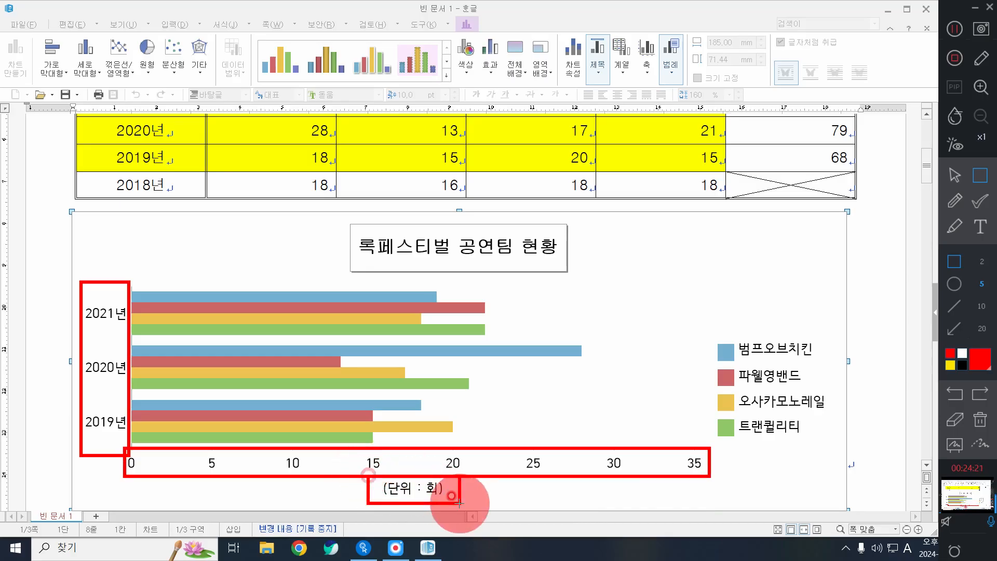
mouse_move(690, 329)
mouse_down()
mouse_move(825, 412)
mouse_move(834, 450)
mouse_up()
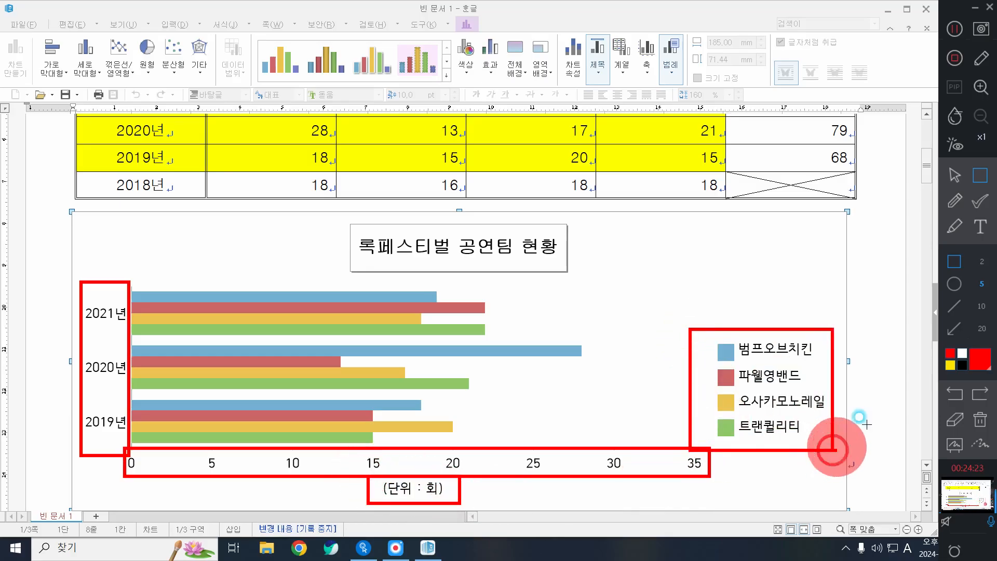
click(955, 200)
mouse_move(653, 215)
mouse_down()
mouse_move(698, 272)
mouse_move(663, 242)
mouse_move(671, 296)
mouse_up()
click(981, 378)
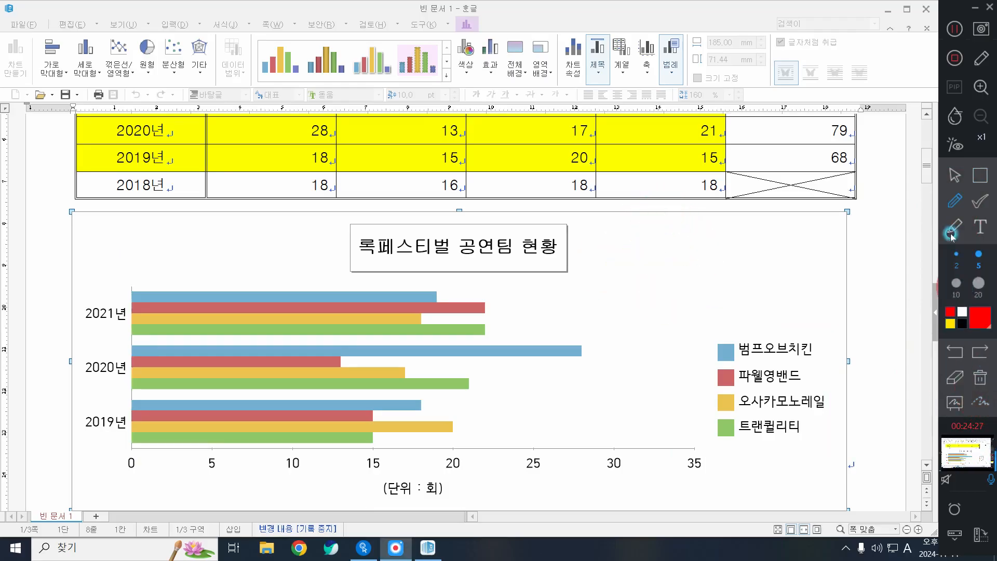
click(954, 176)
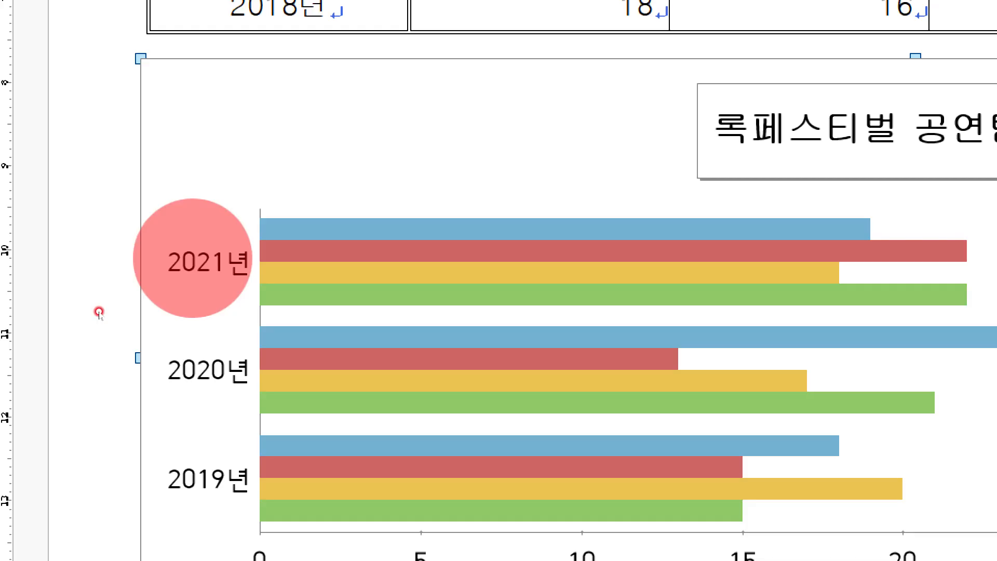
Set the 2019–2021년 year axis labels to 굴림, raising the size from 9 to 10 pt
double_click(194, 261)
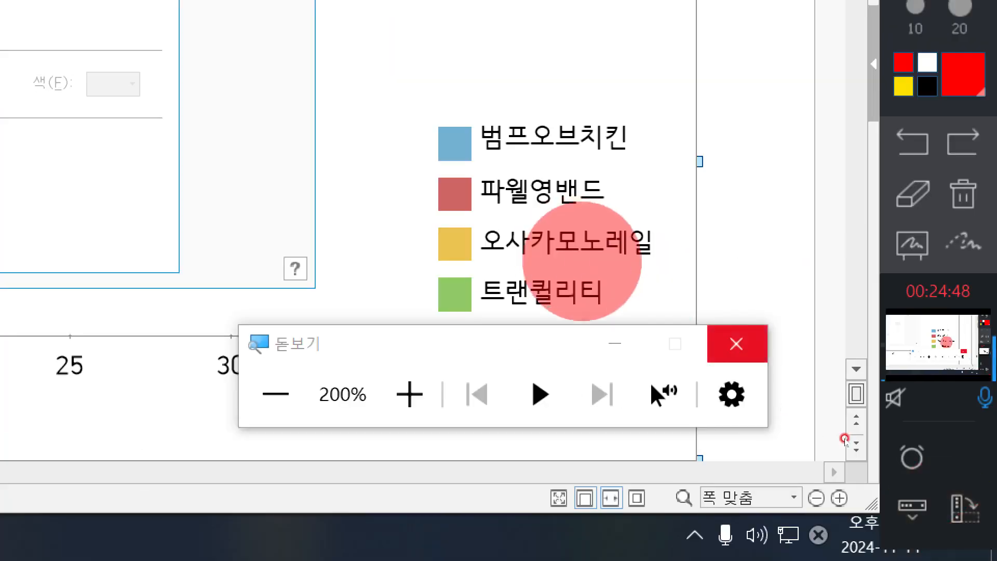
click(736, 344)
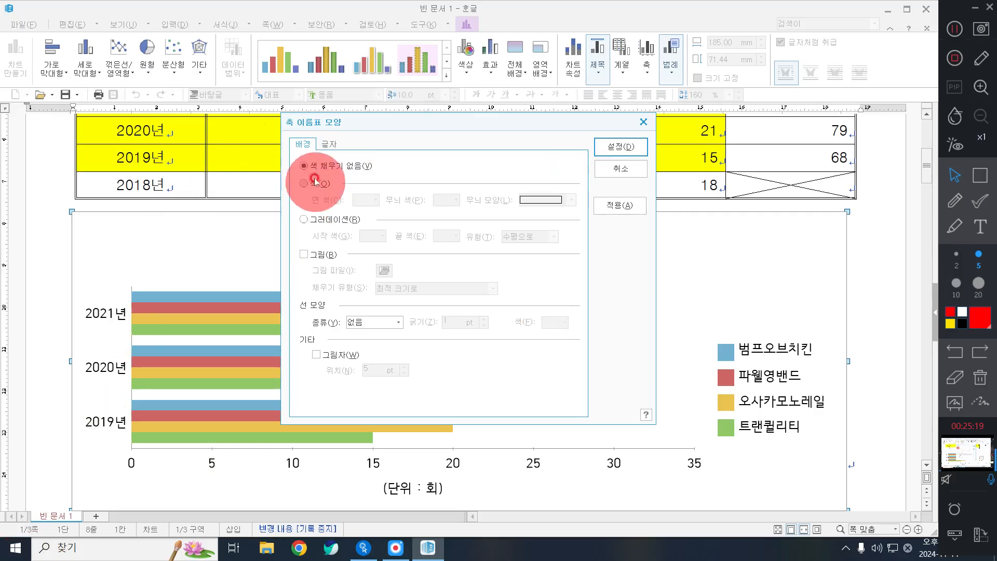
click(328, 144)
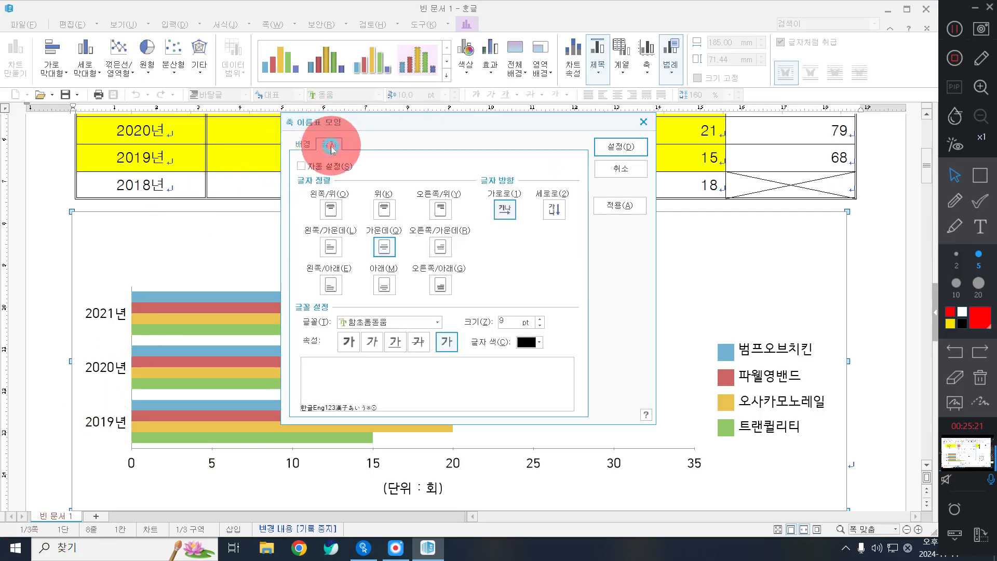
click(393, 321)
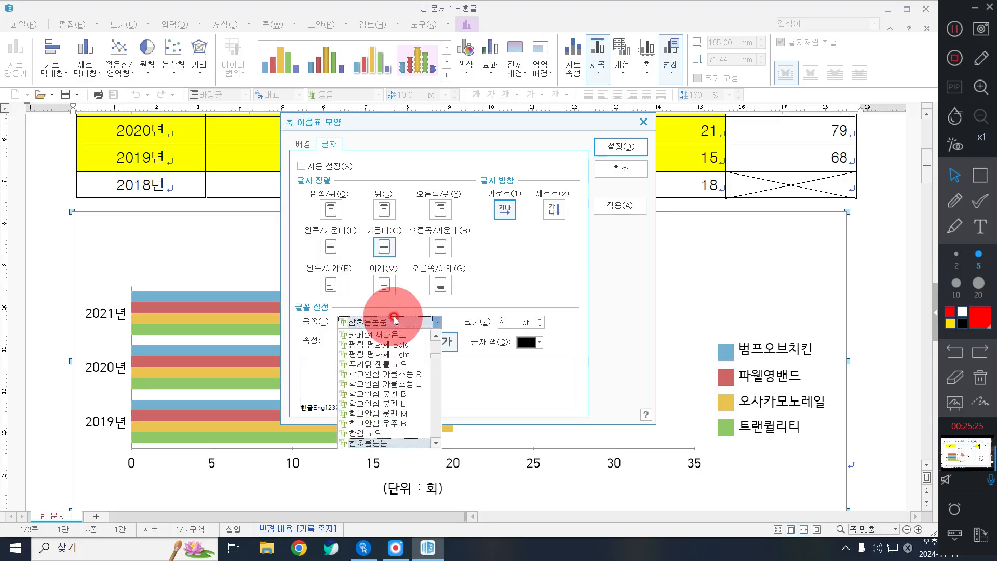
text(굴림)
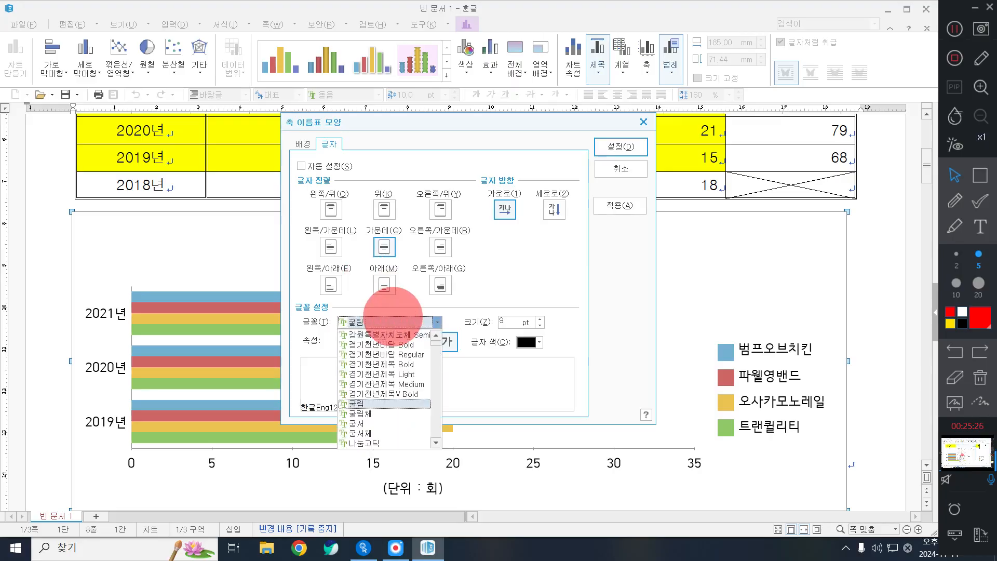
click(358, 402)
click(540, 320)
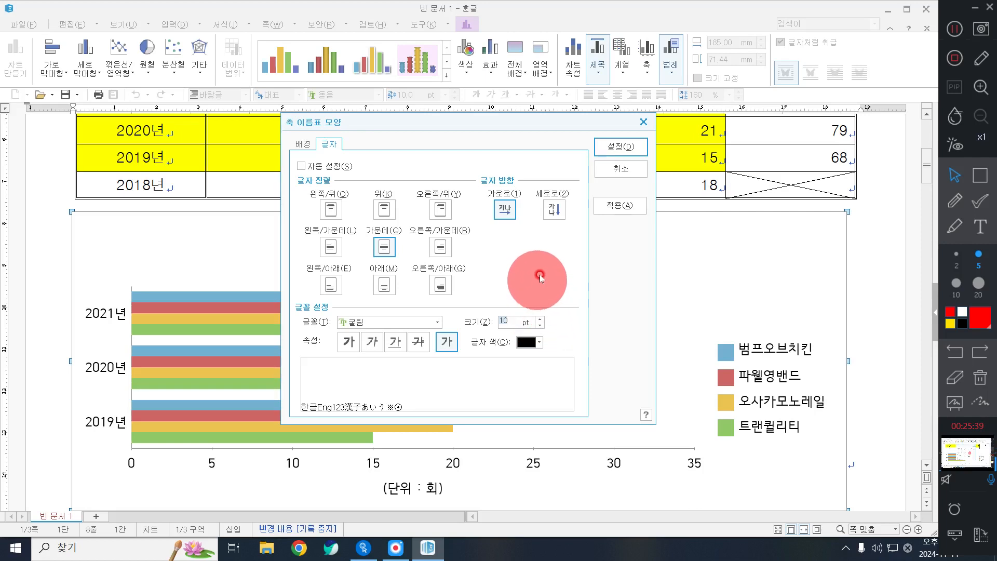
click(618, 148)
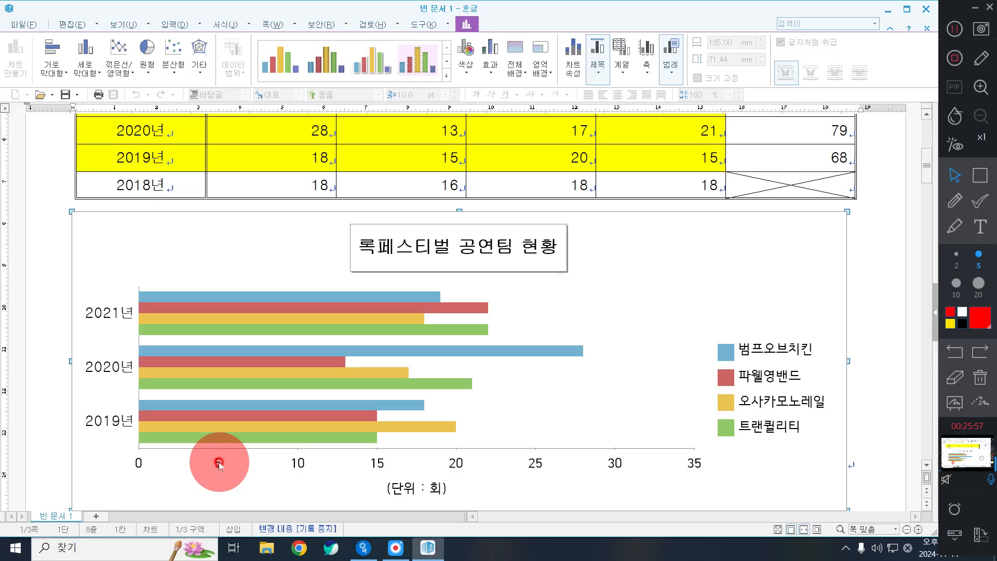
Set the horizontal axis value labels to the 굴림 font at 10 pt
double_click(301, 465)
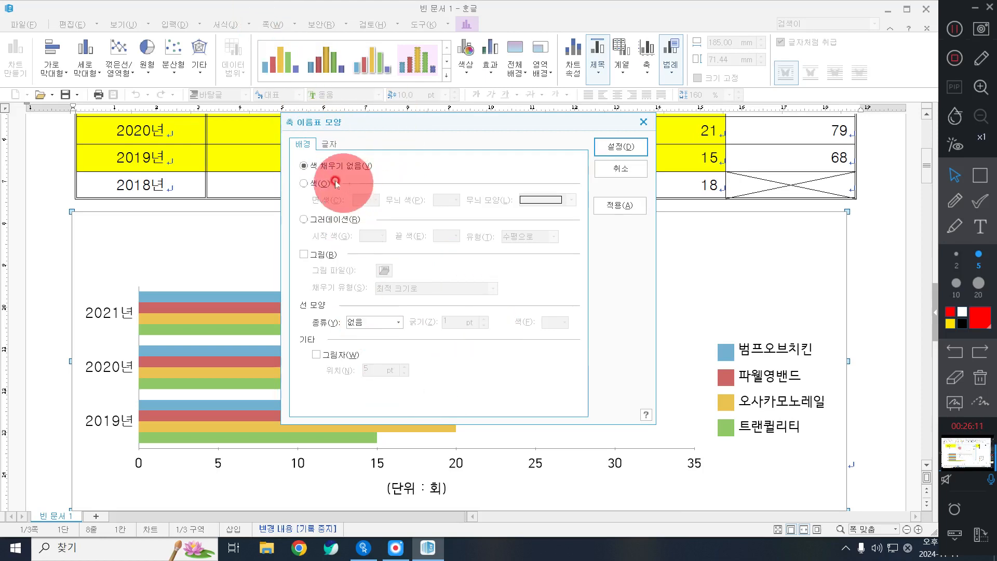
click(329, 144)
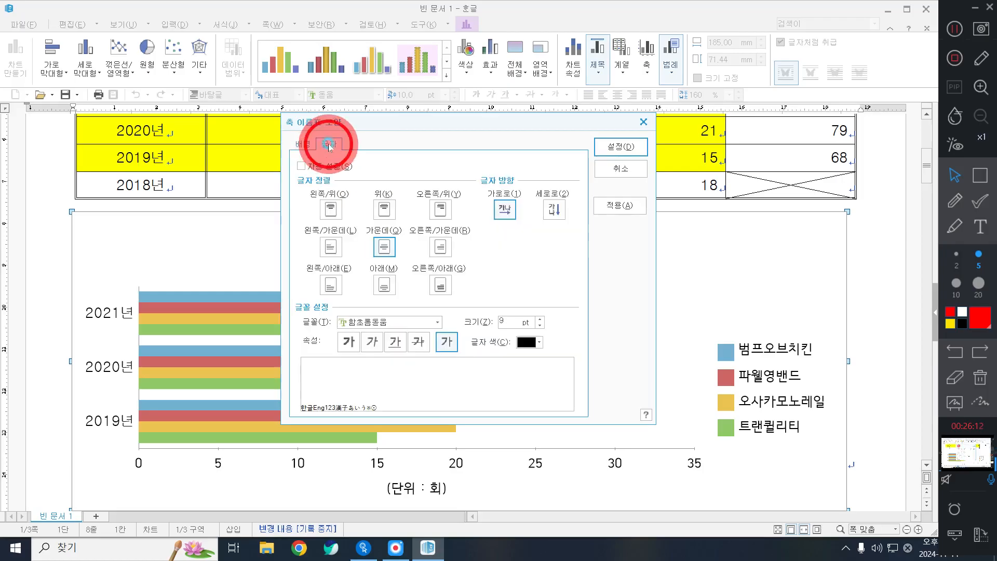
click(422, 323)
scroll(387, 395, up, 10)
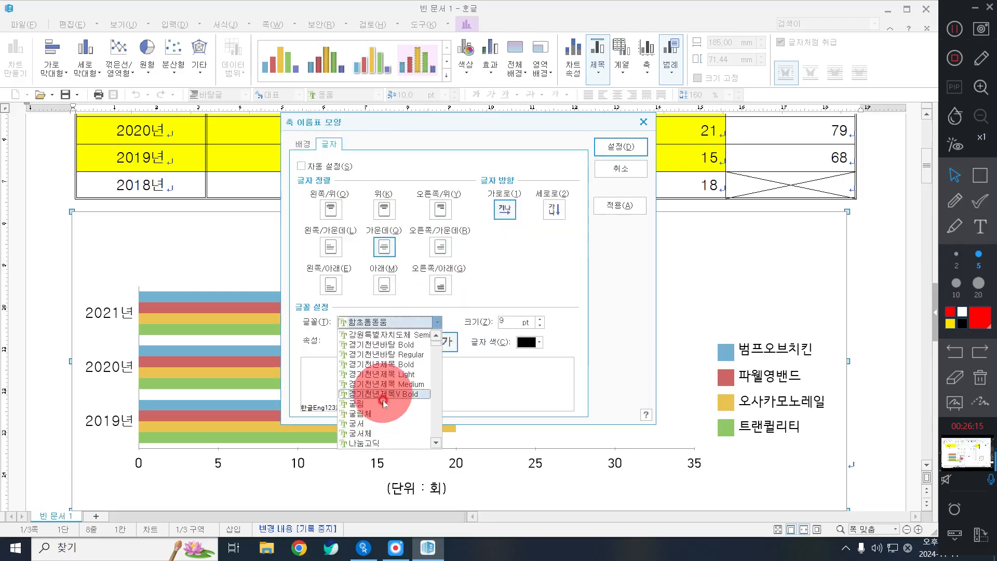
click(384, 403)
click(541, 319)
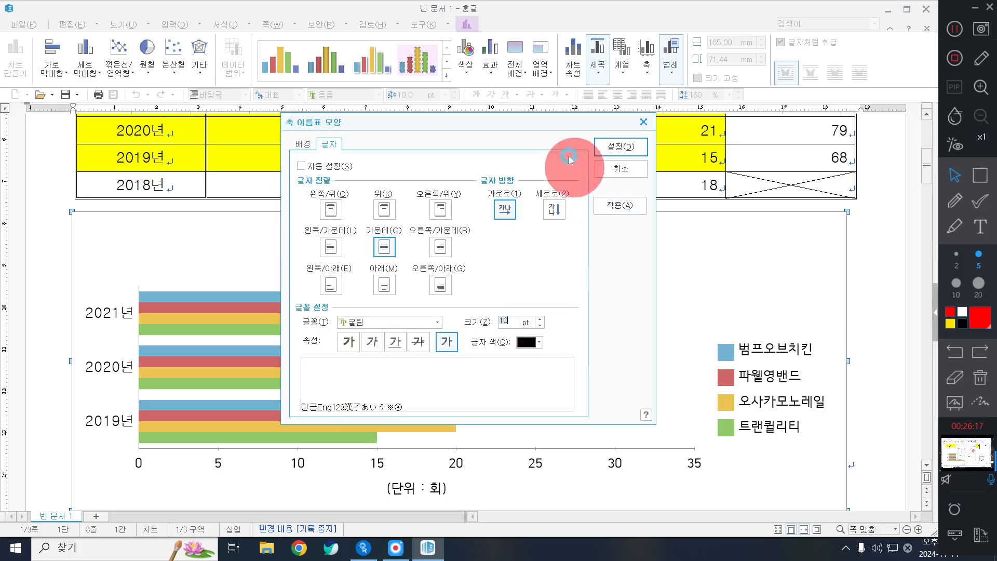
click(613, 148)
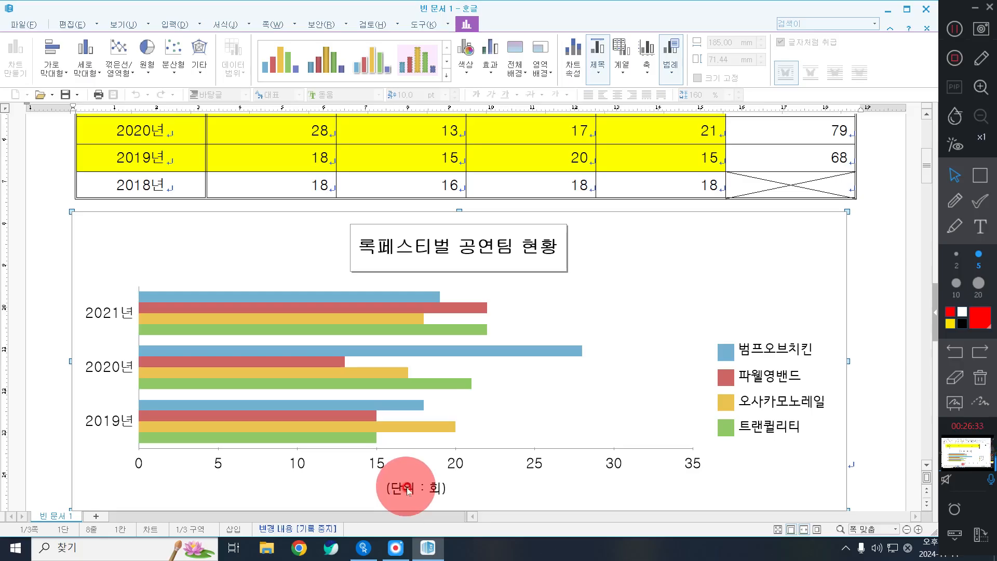
Change the (단위 : 회) axis title's font to 굴림 at 10 pt and apply it
double_click(408, 489)
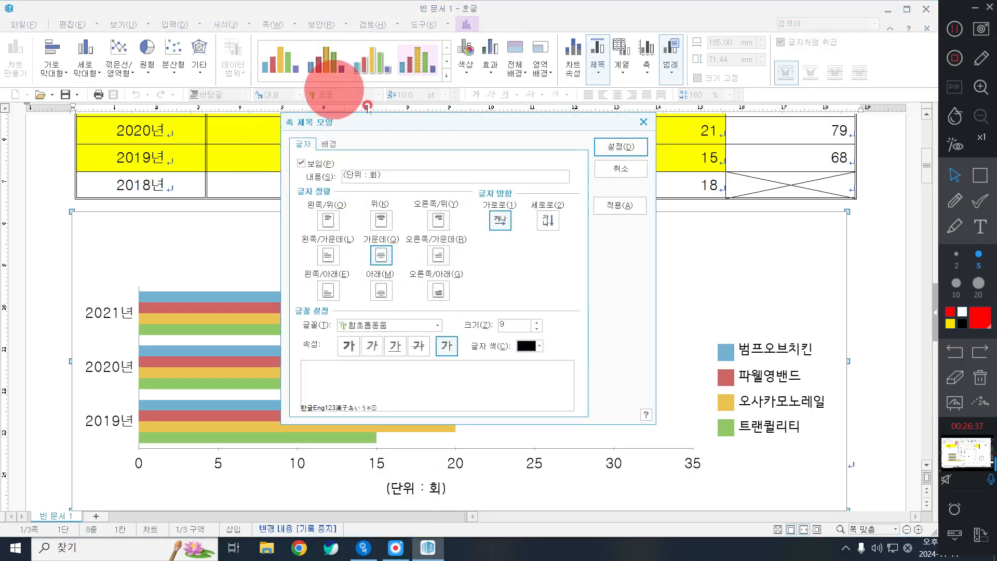
click(429, 325)
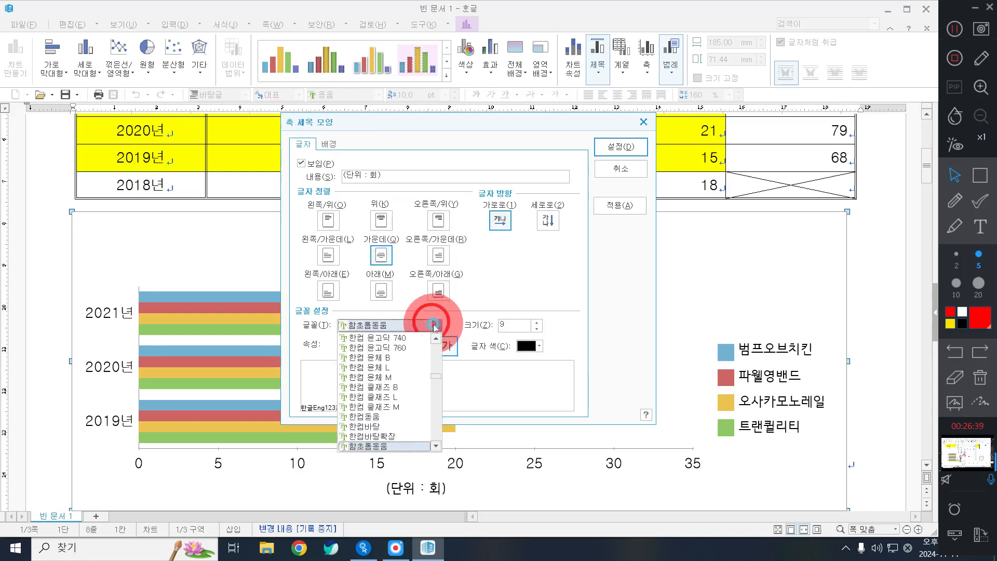
scroll(401, 387, up, 15)
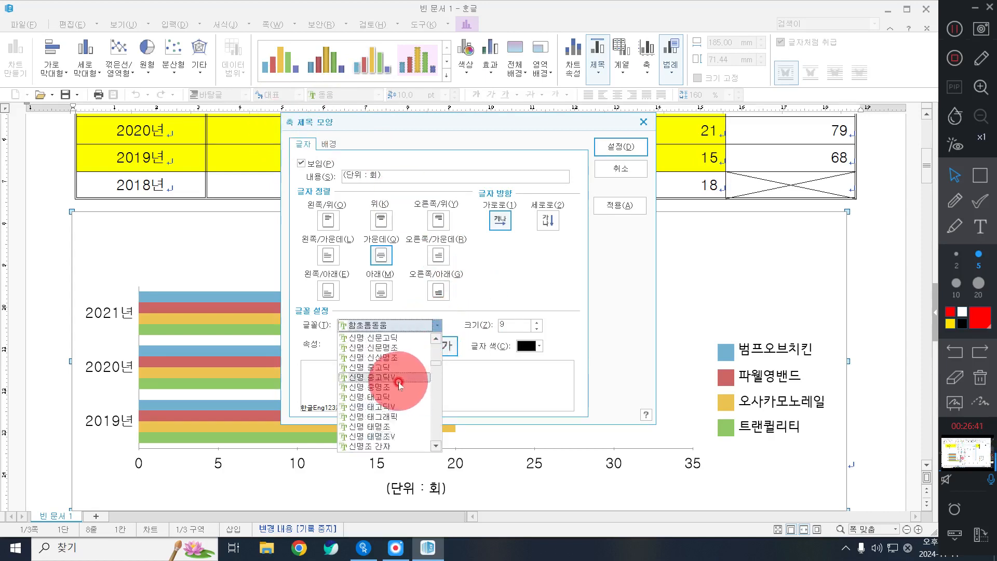
scroll(376, 377, up, 10)
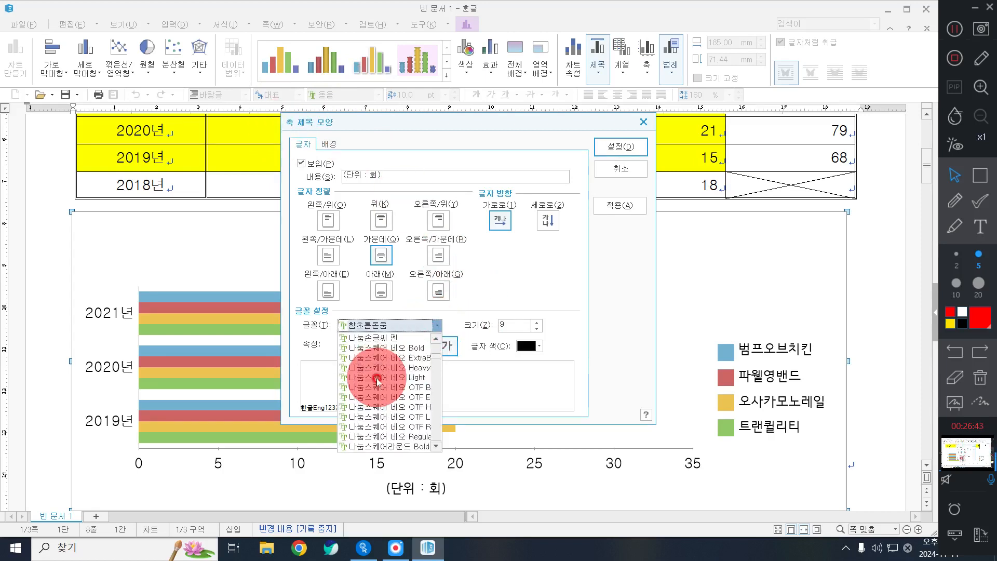
scroll(385, 398, down, 2)
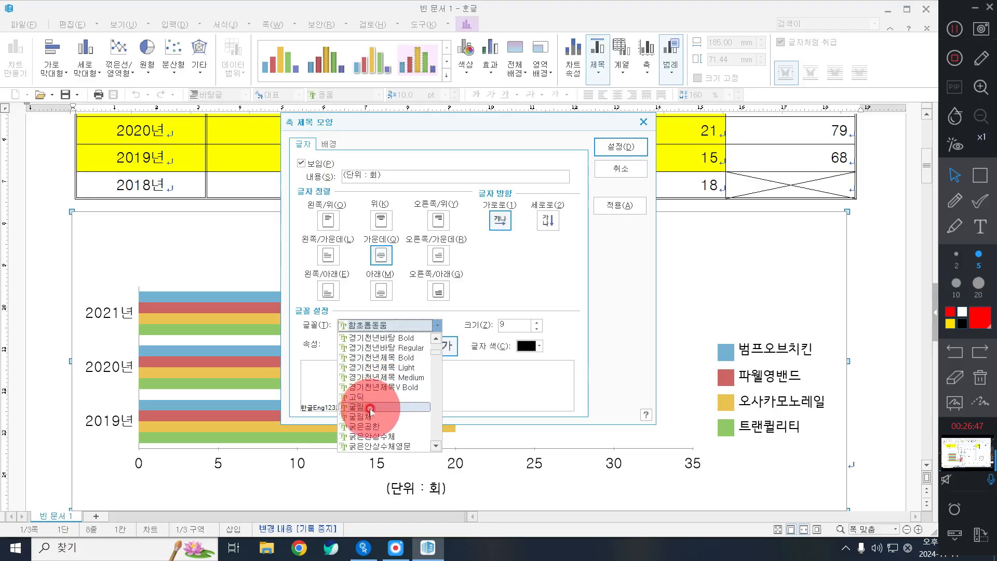
click(358, 407)
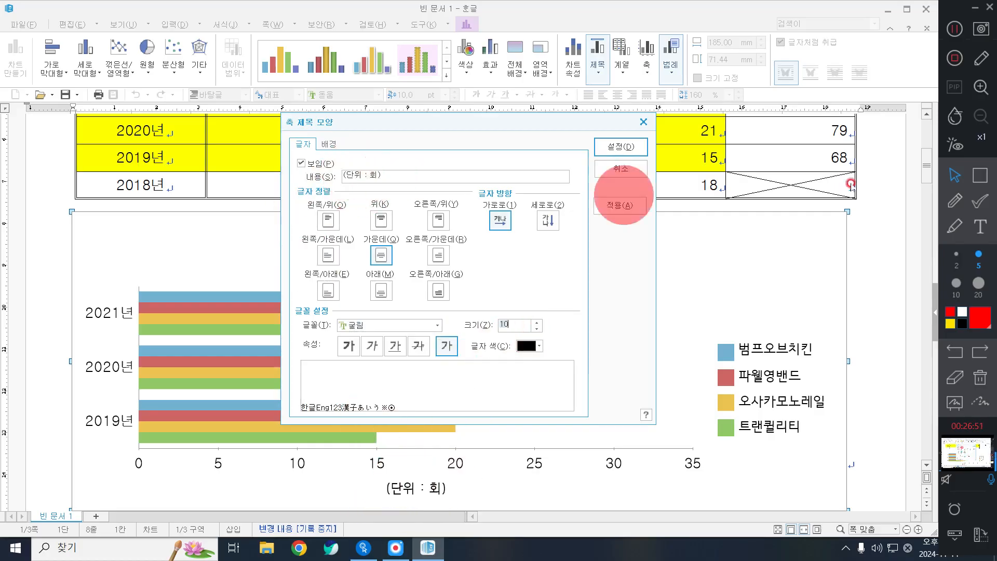
click(981, 176)
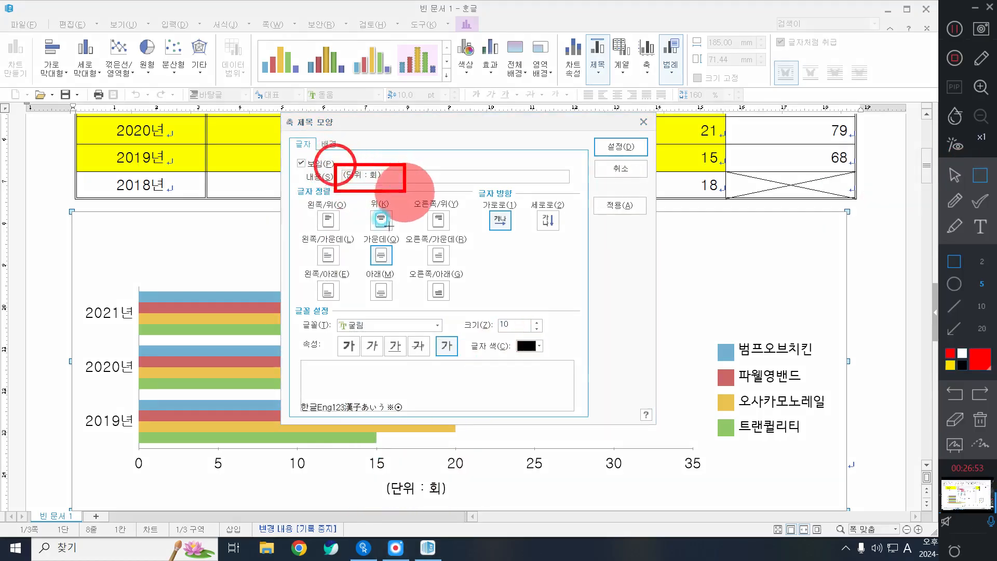
drag(335, 164, 405, 191)
click(955, 175)
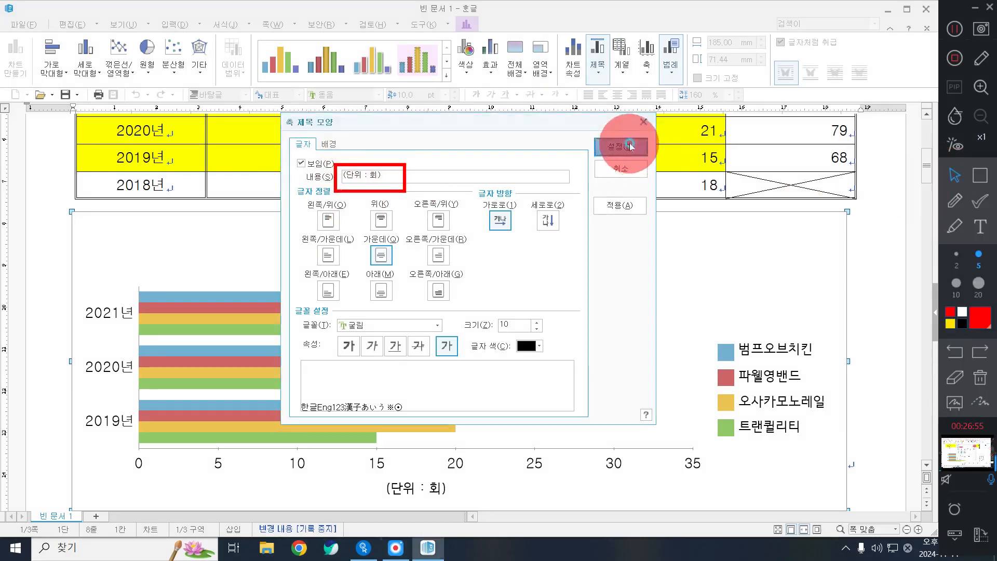
click(609, 169)
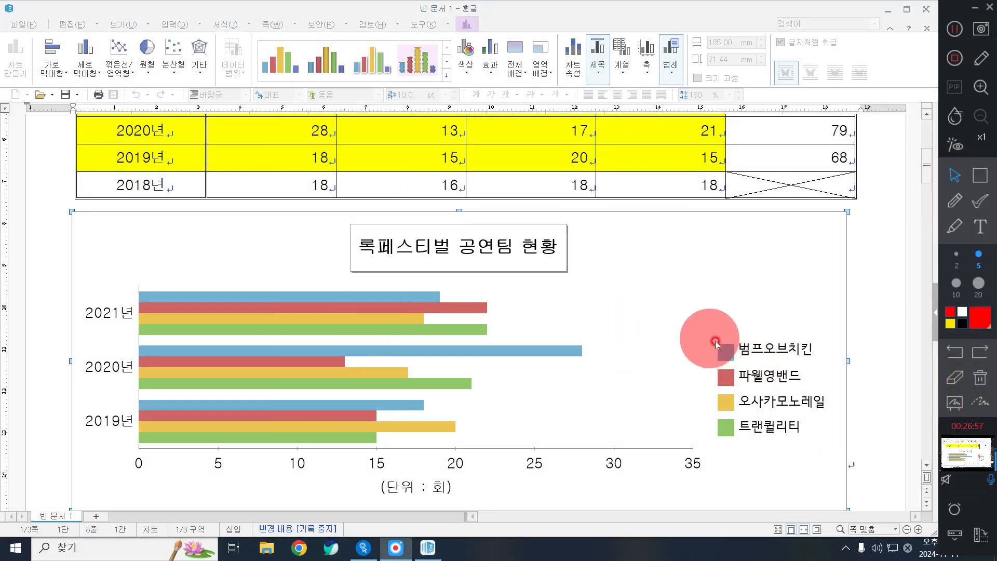
click(773, 373)
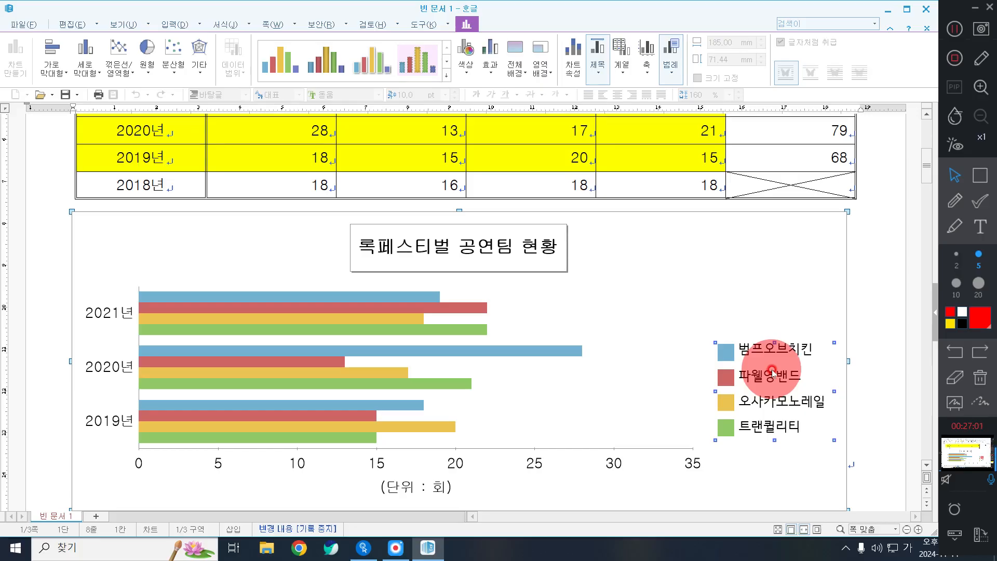
Give the chart legend a single-line (한 줄로) border
double_click(772, 373)
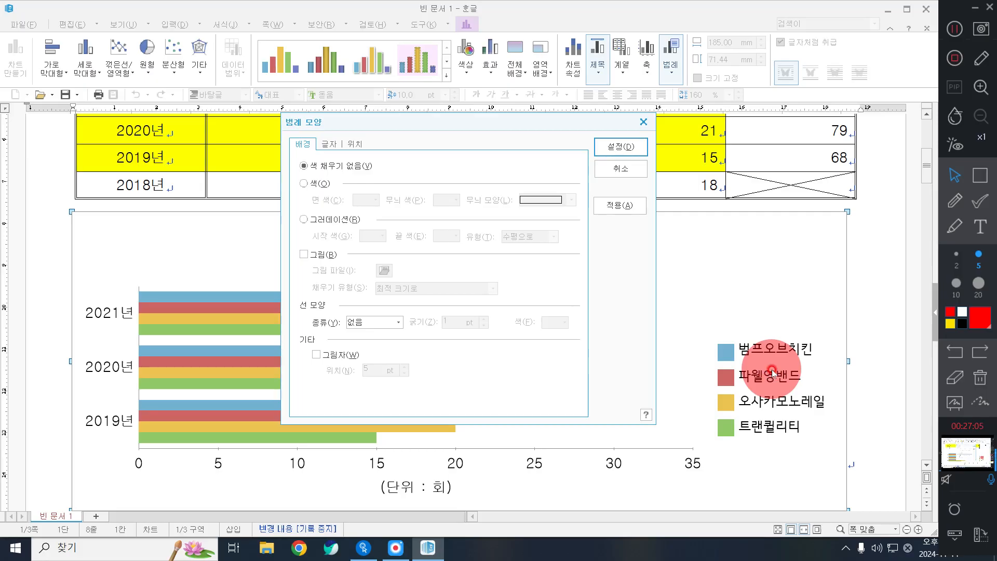
click(329, 145)
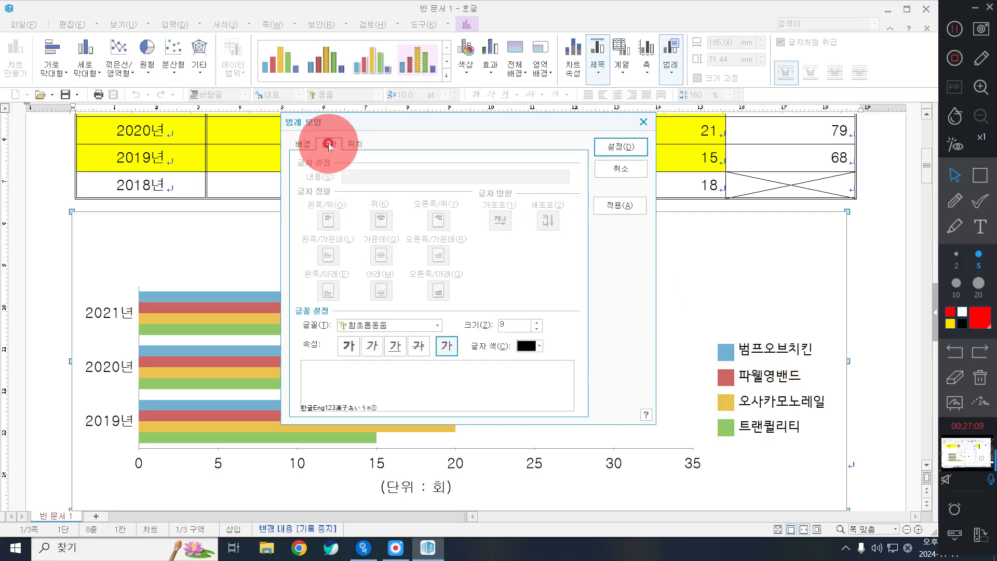
click(305, 144)
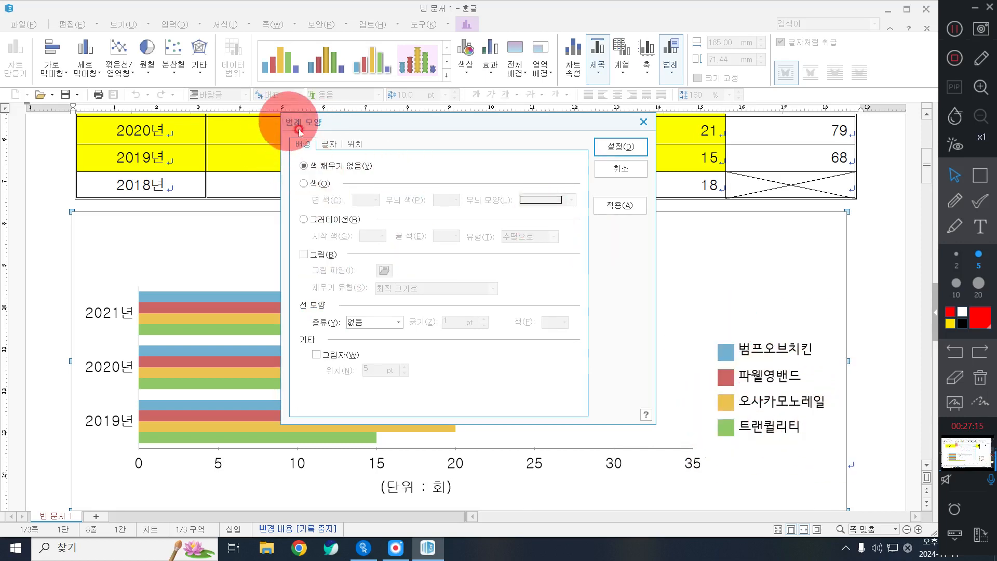
click(383, 322)
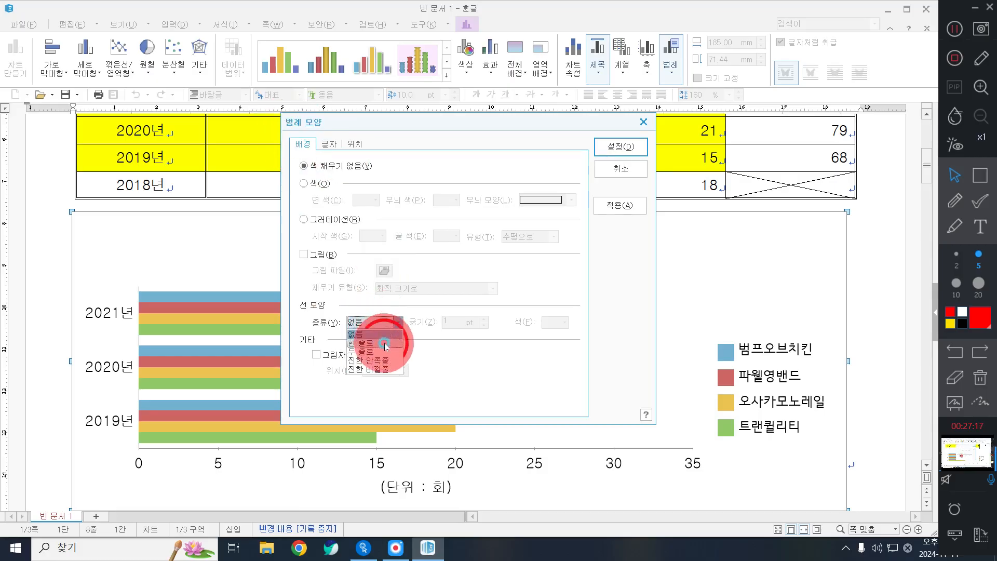
click(385, 344)
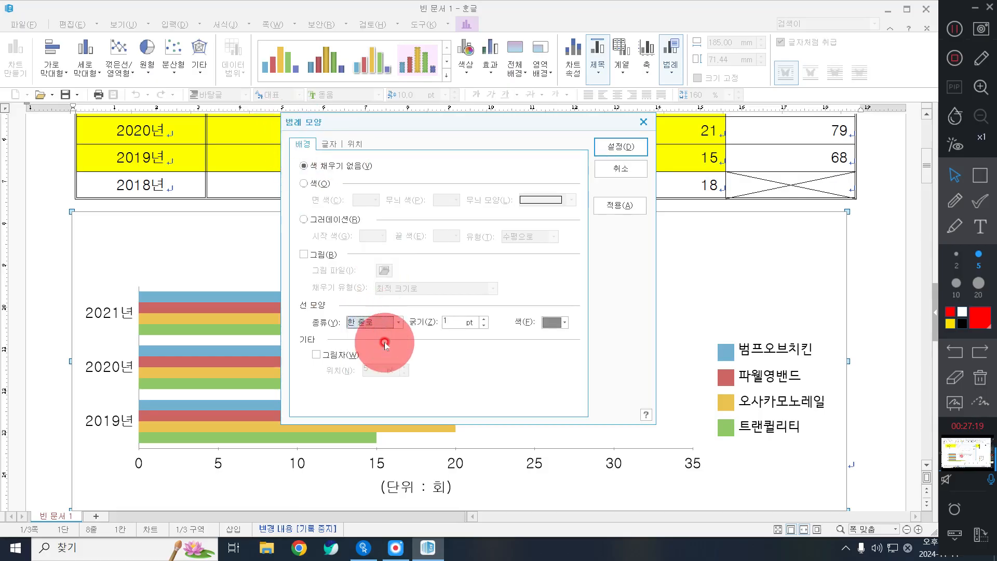
Set the legend text font to 굴림 and apply the legend changes
click(327, 145)
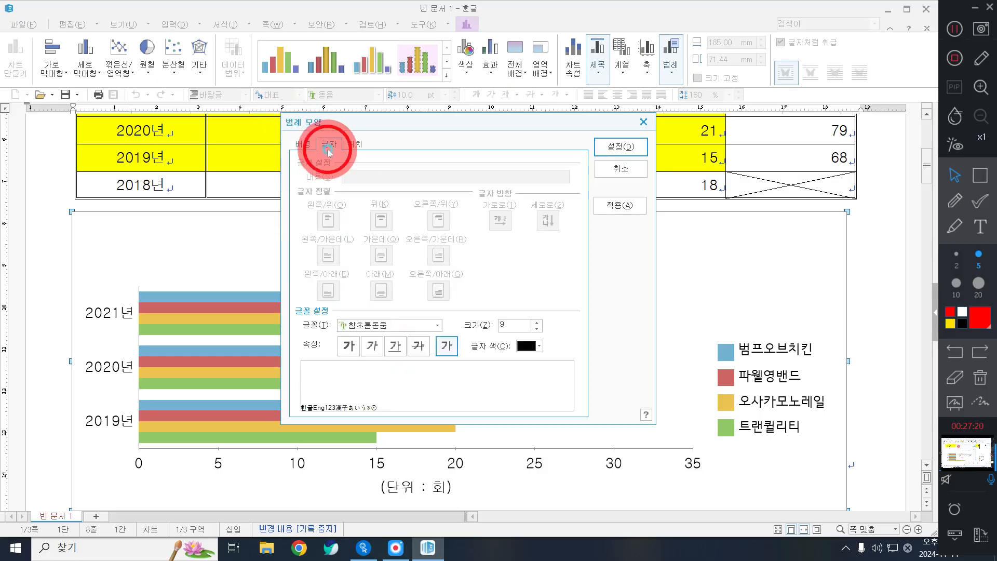
click(438, 326)
scroll(372, 410, up, 10)
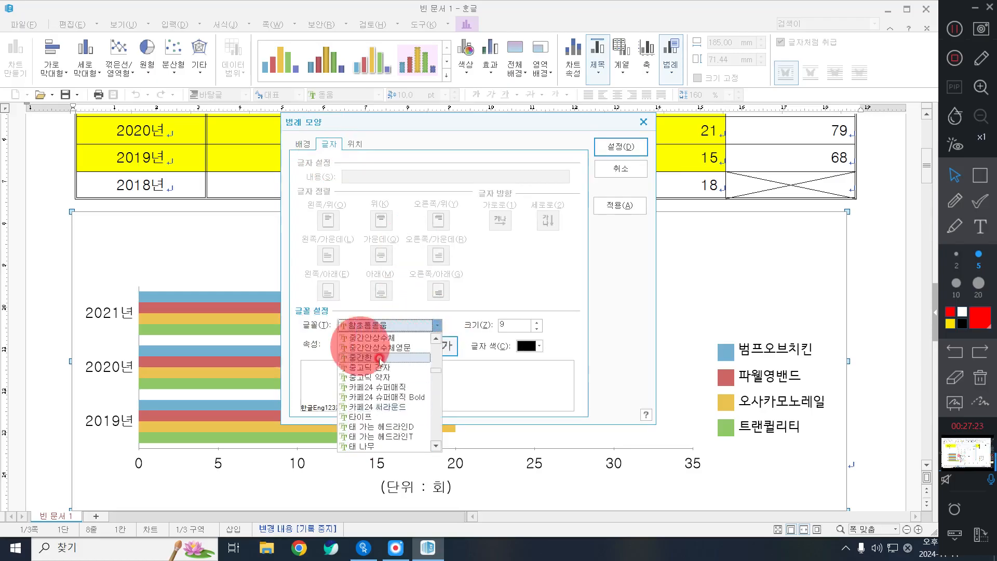
scroll(380, 358, up, 10)
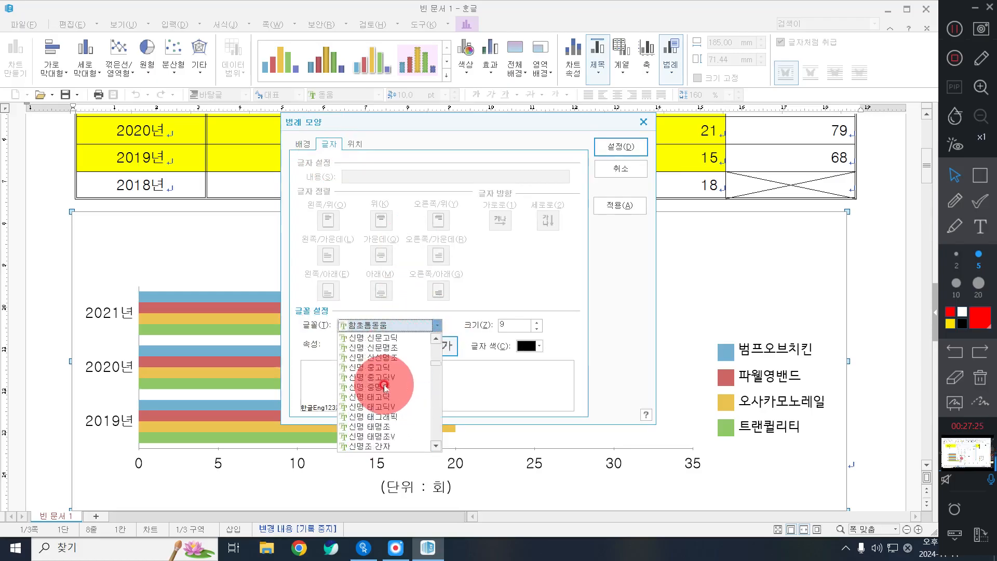
scroll(385, 387, up, 10)
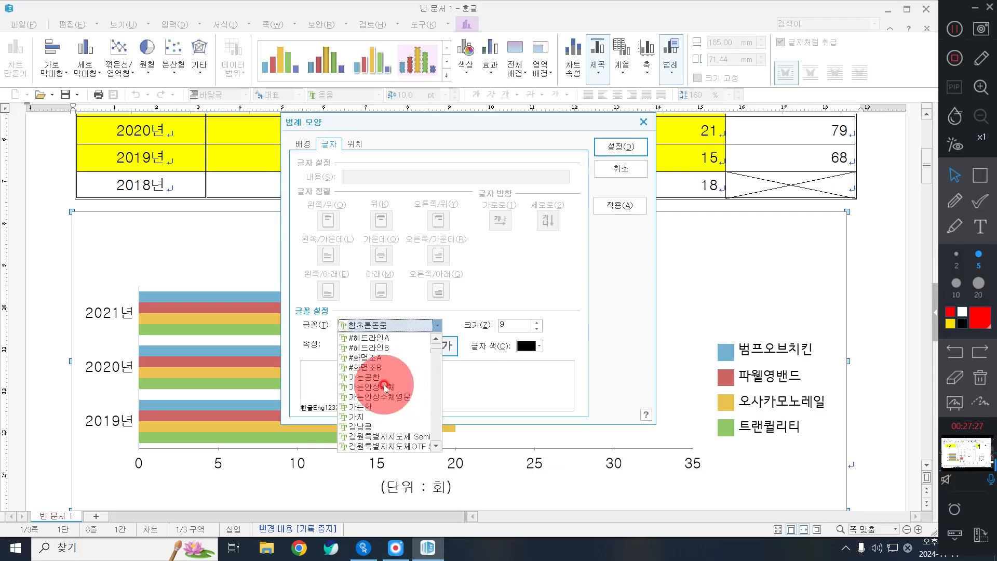
scroll(385, 387, down, 5)
click(356, 437)
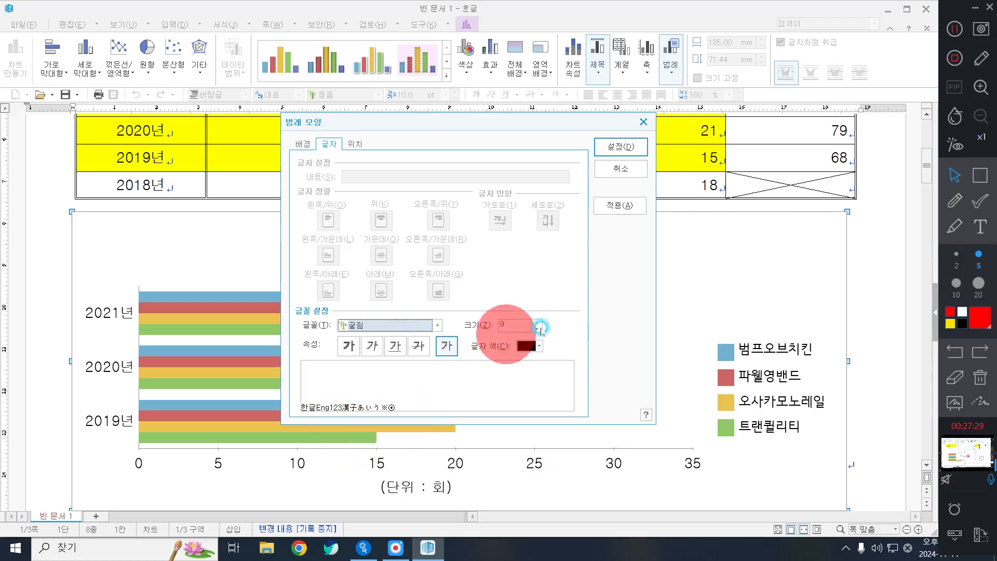
click(622, 147)
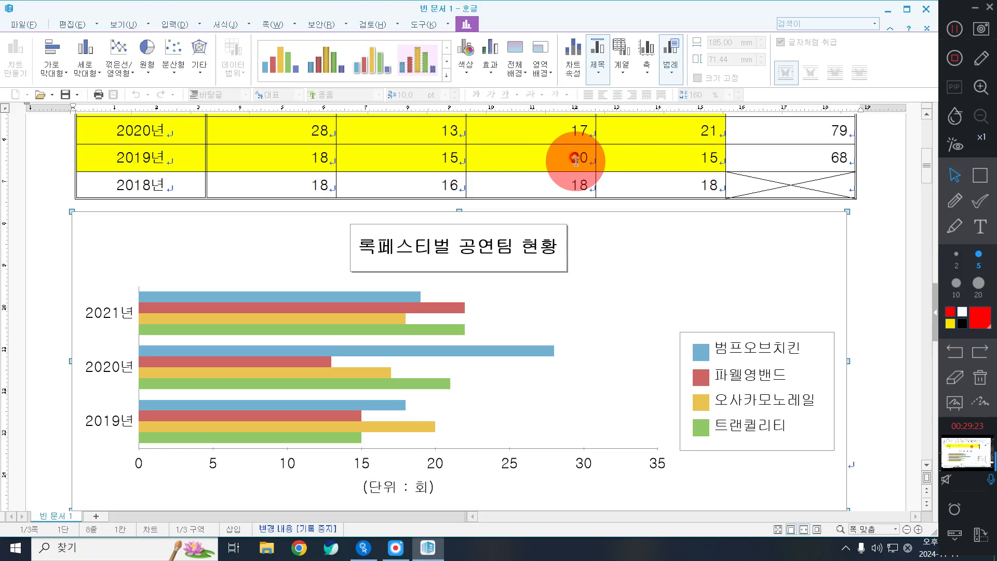
Shrink the chart legend box so its four band entries reflow
double_click(725, 353)
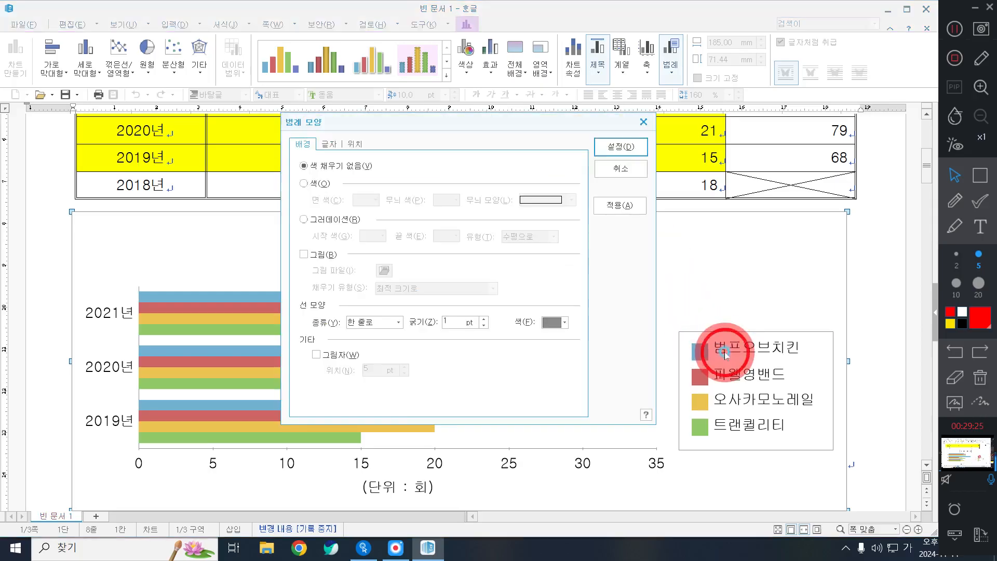
click(355, 144)
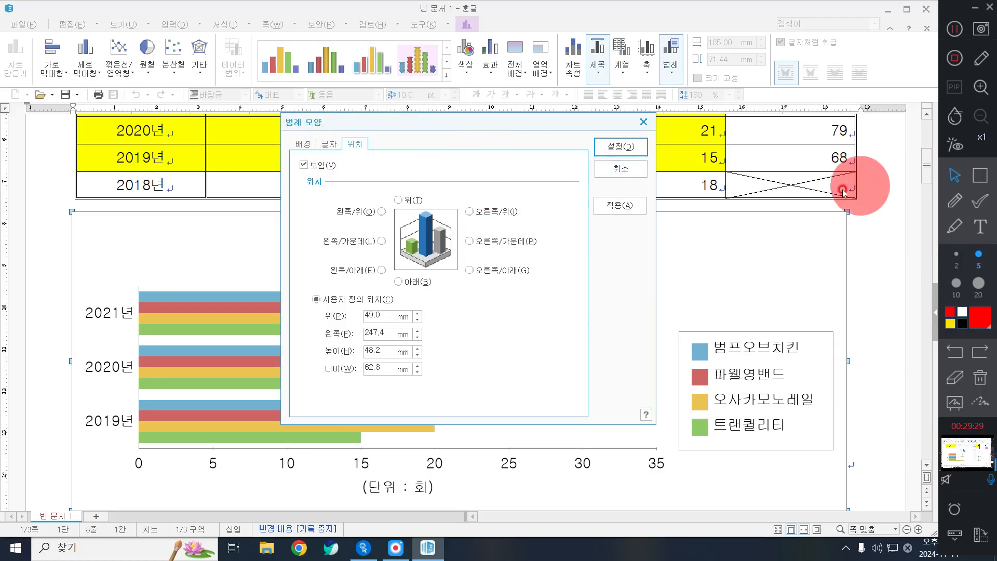
click(612, 168)
click(756, 450)
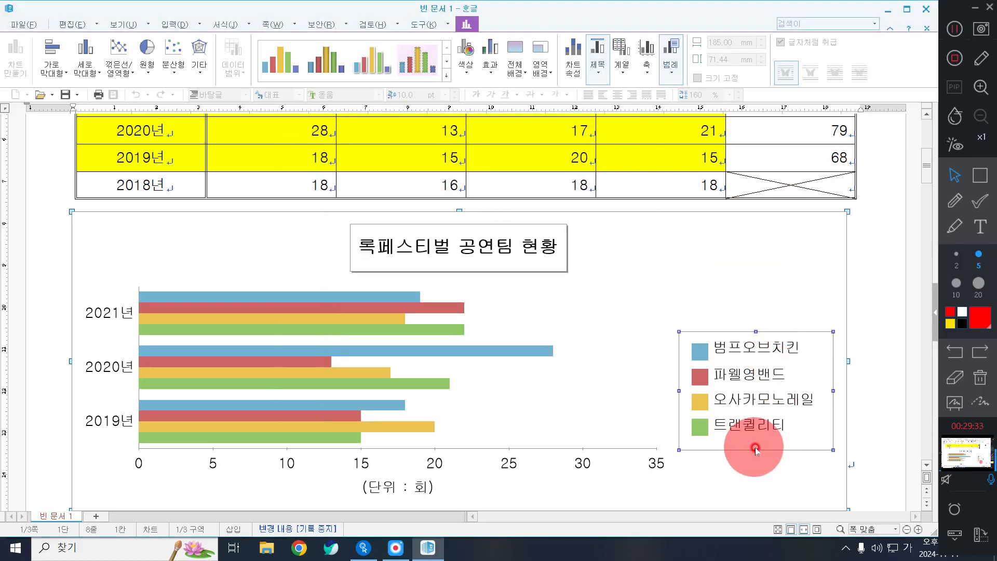
drag(756, 450, 742, 436)
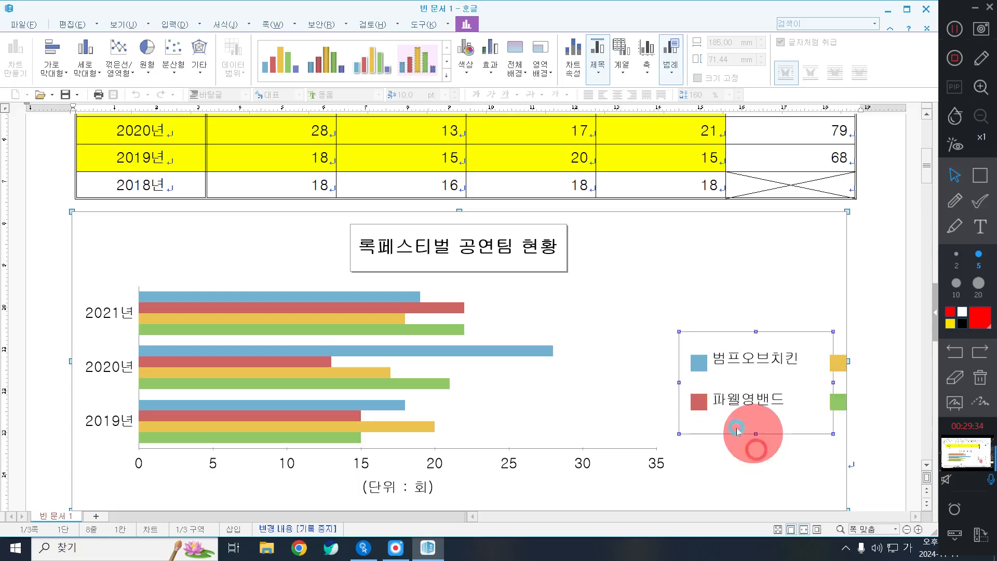
Place the legend at the right-middle (오른쪽/가운데) position of the chart
double_click(747, 369)
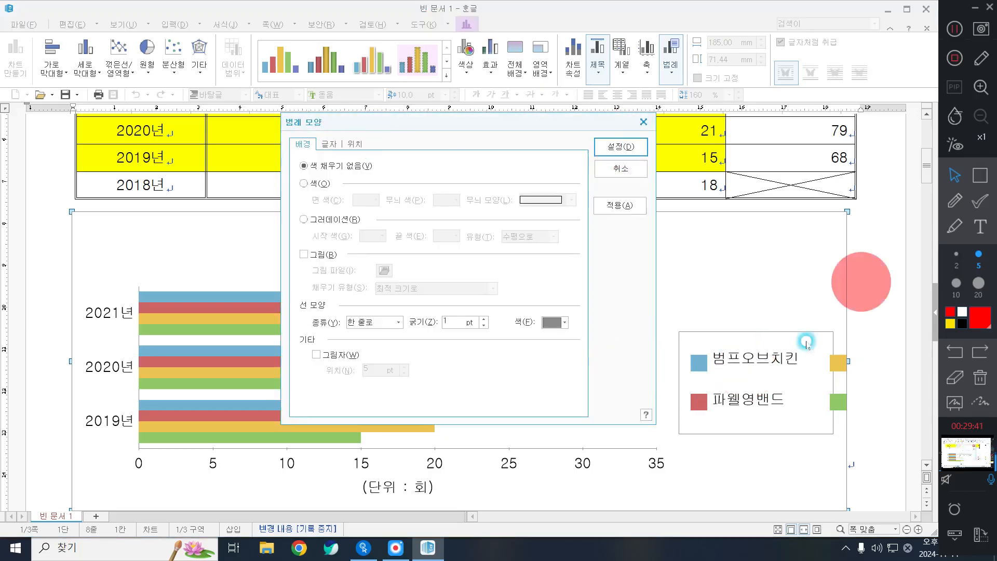
click(356, 143)
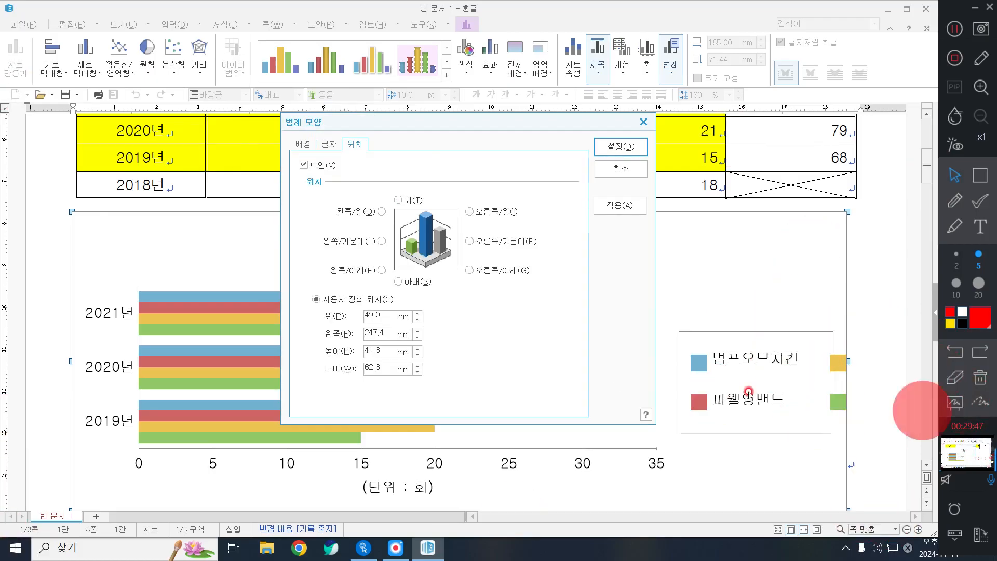
click(507, 242)
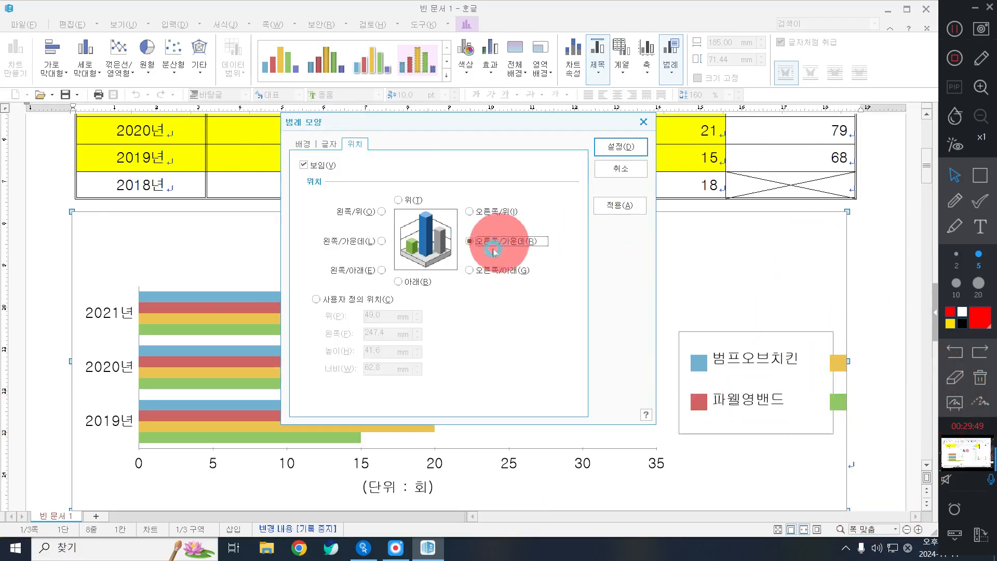
click(618, 146)
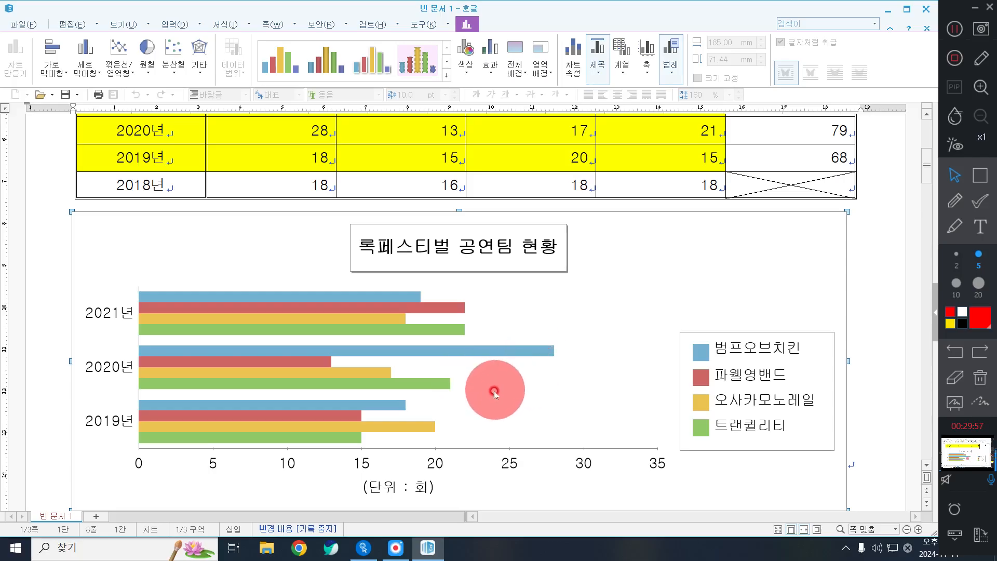
Drag the chart's plot area right and up within the chart
drag(514, 382, 609, 367)
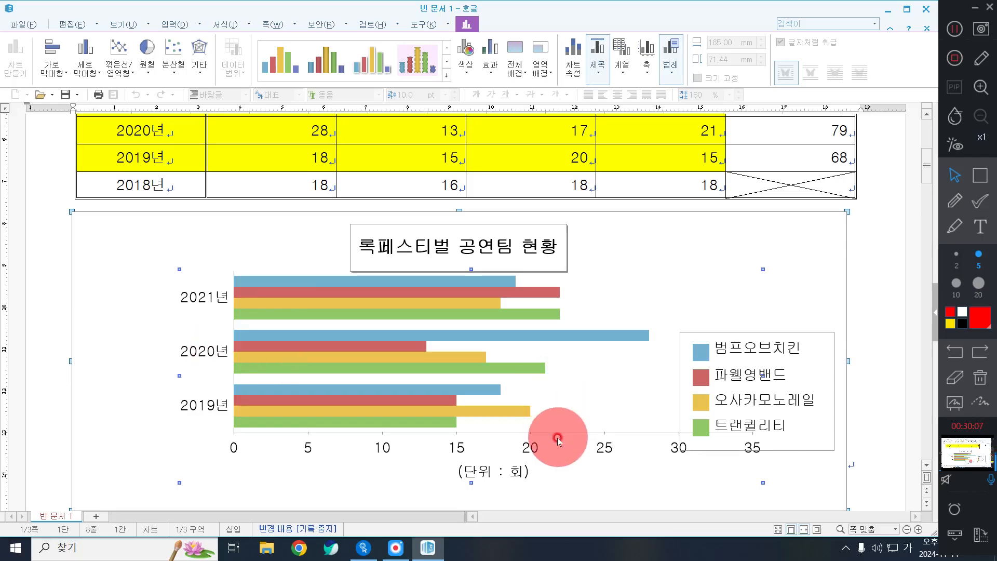
double_click(572, 379)
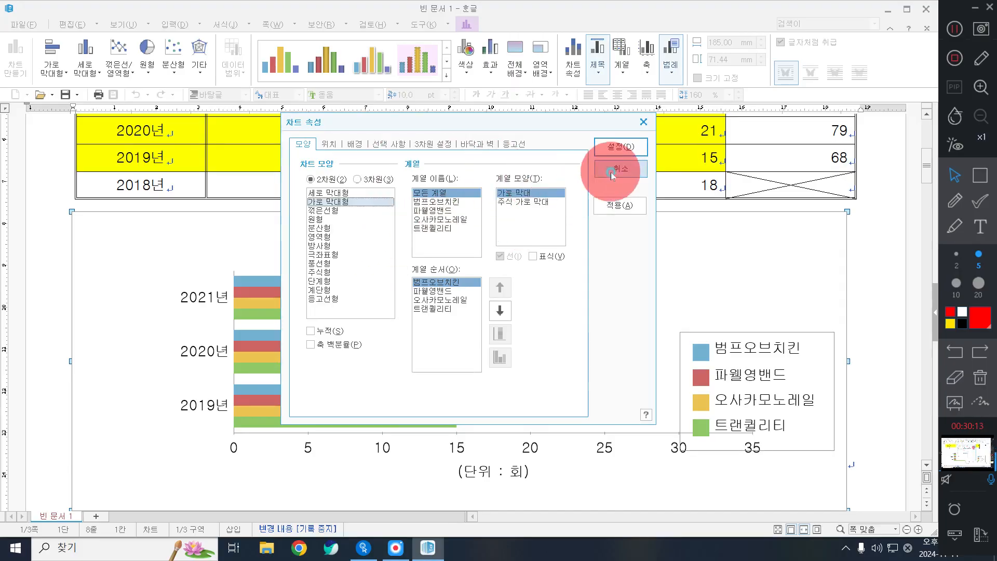
click(620, 147)
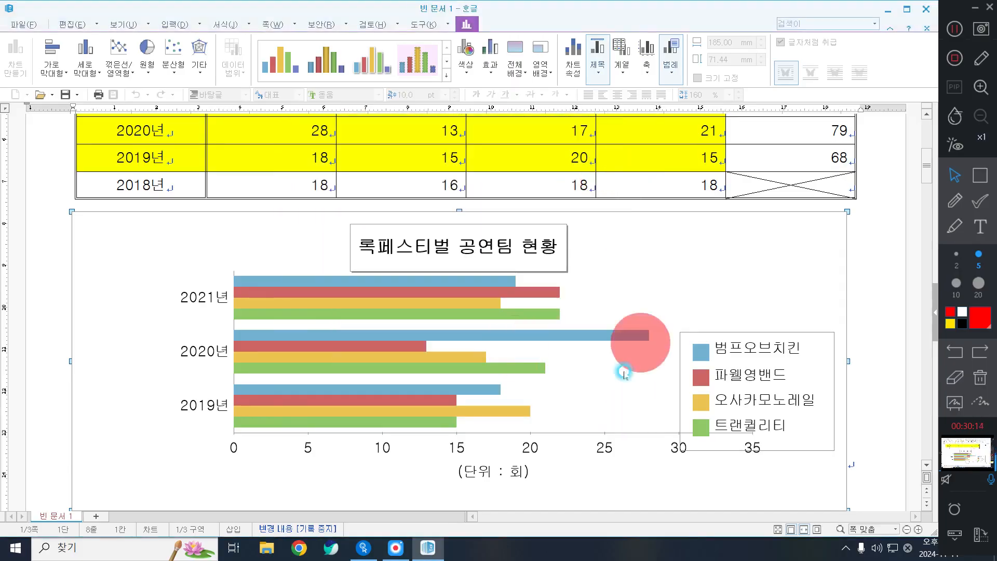
click(594, 379)
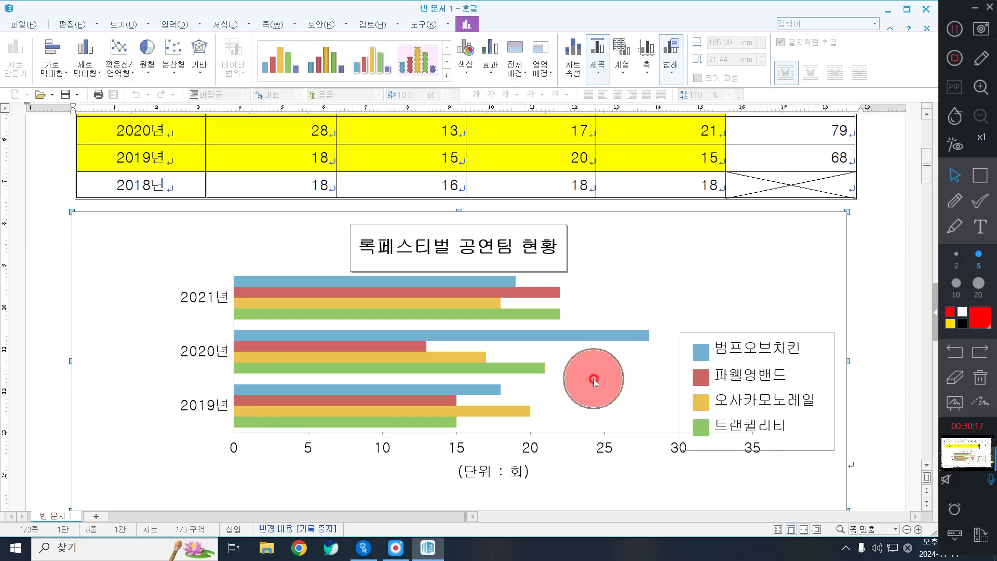
Uncheck 사용자 정의 위치 so the plot area returns to automatic full width
double_click(594, 380)
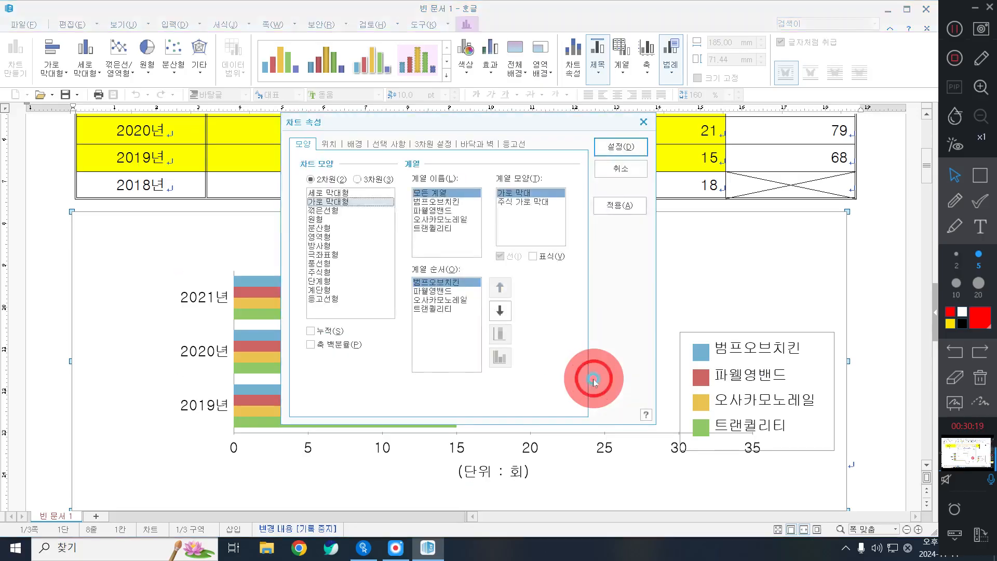
click(331, 143)
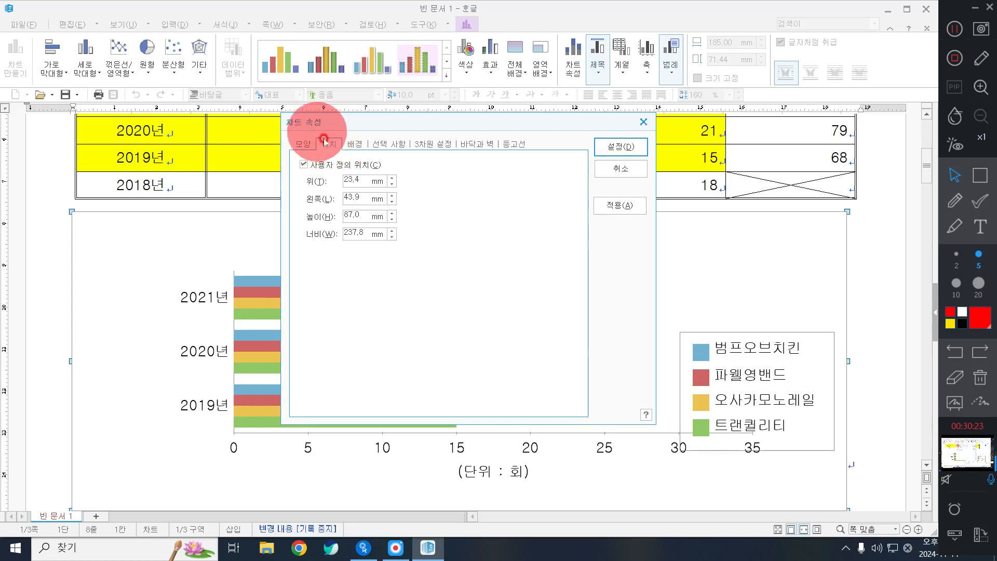
click(313, 163)
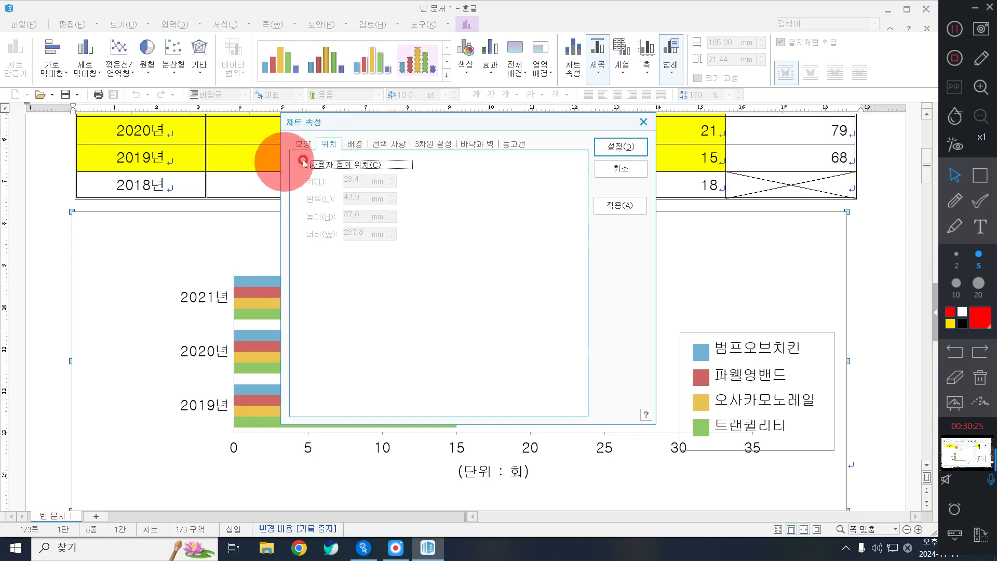
click(621, 146)
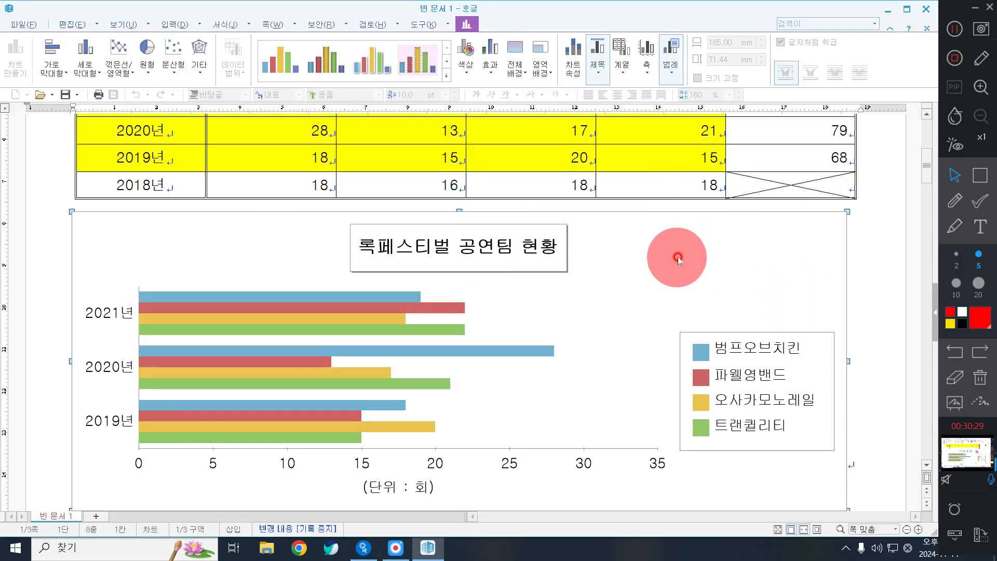
Exit chart editing and return to the document text
click(797, 283)
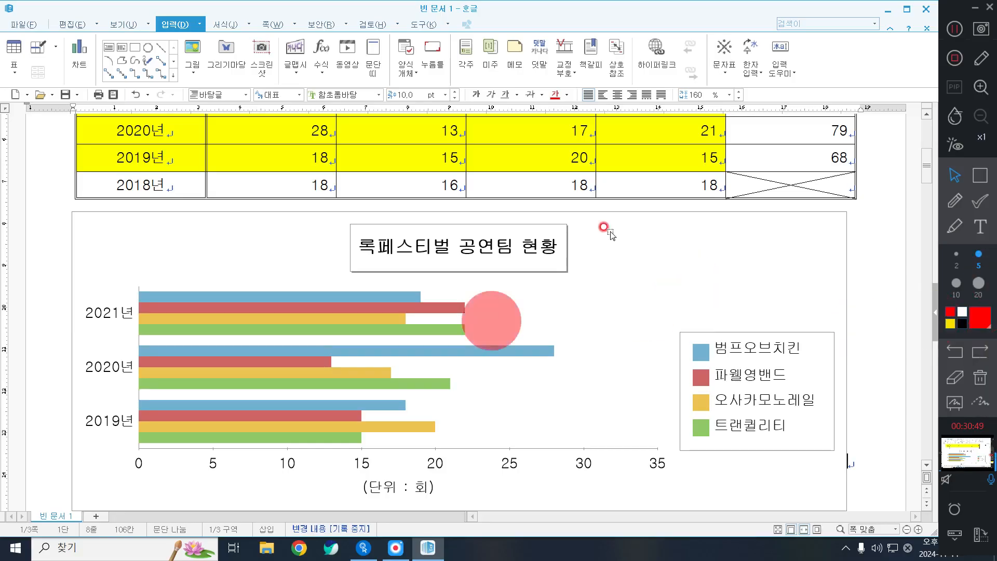
Start 다른 이름으로 저장하기 in 문서 > ITQ > 오후반 and select the existing file name
click(23, 24)
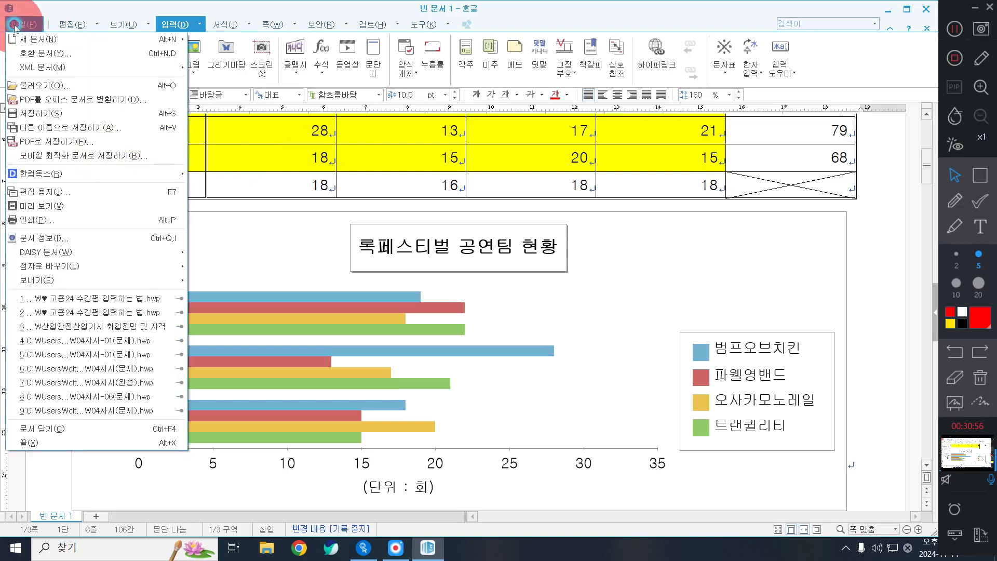
click(46, 114)
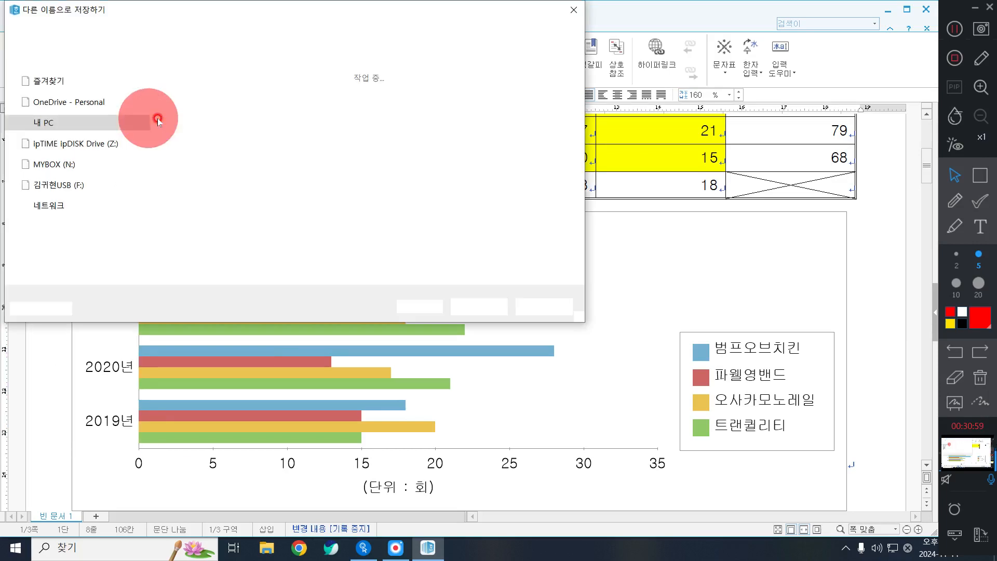
scroll(83, 150, up, 3)
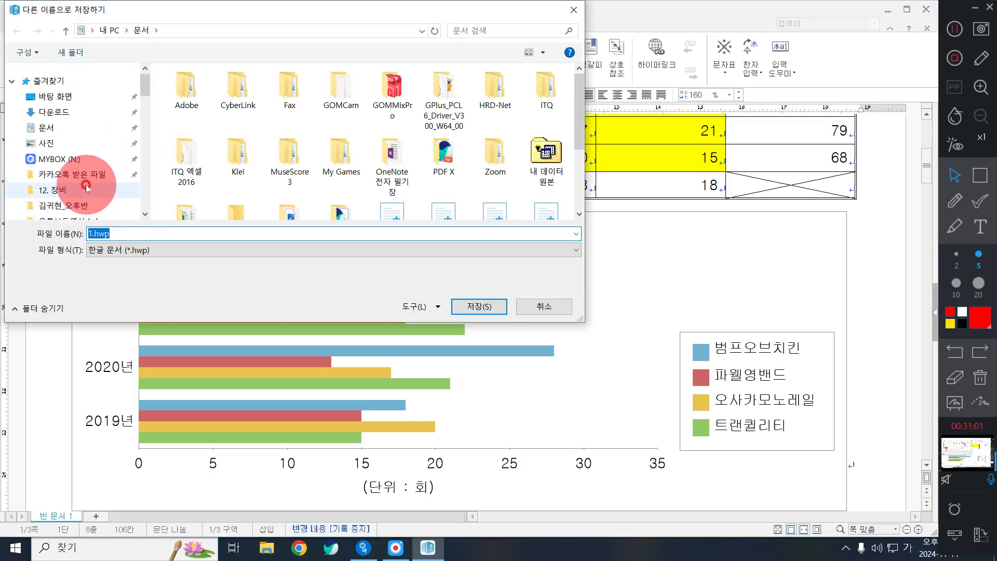
click(52, 127)
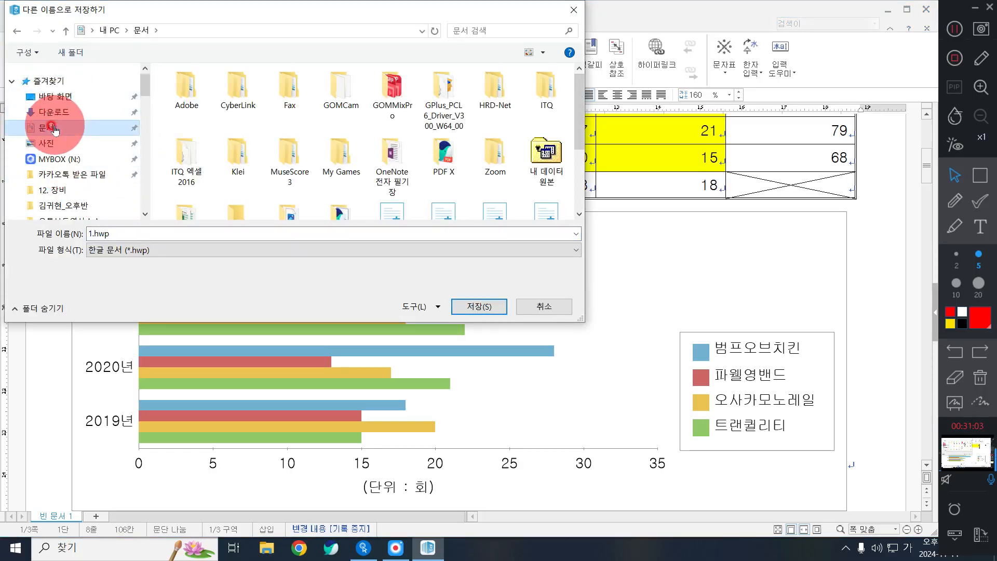
click(533, 94)
click(533, 93)
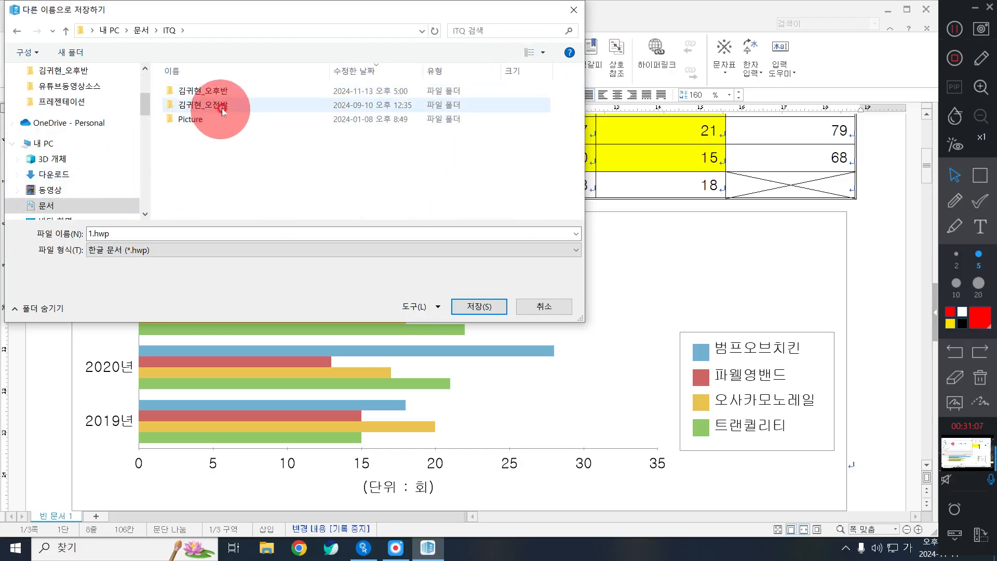
double_click(228, 91)
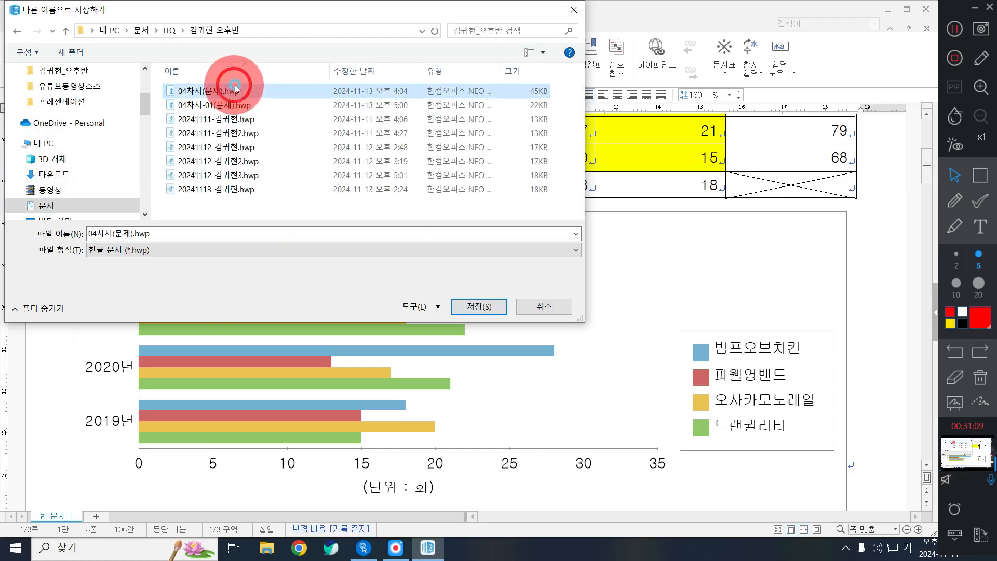
click(169, 30)
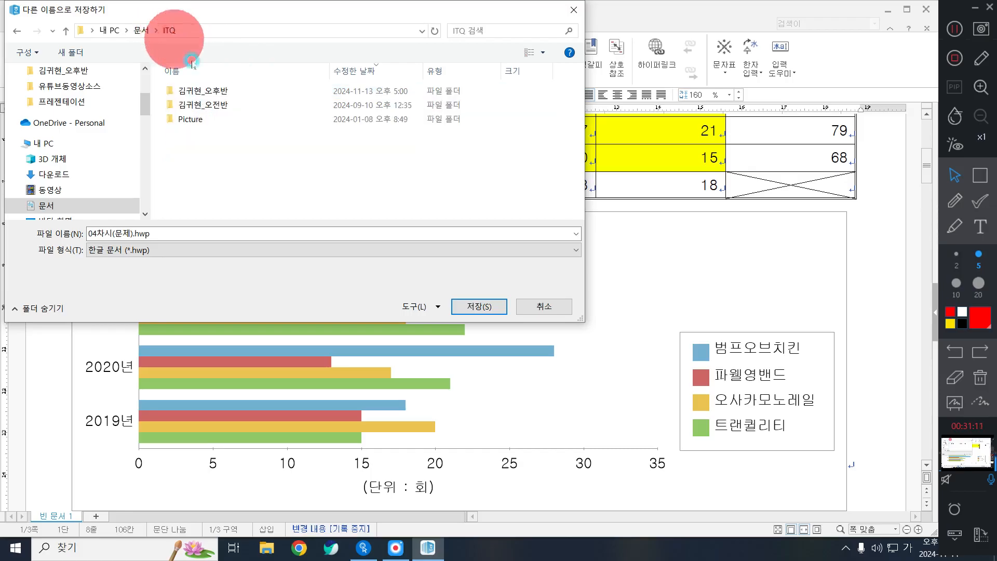
double_click(228, 92)
double_click(156, 235)
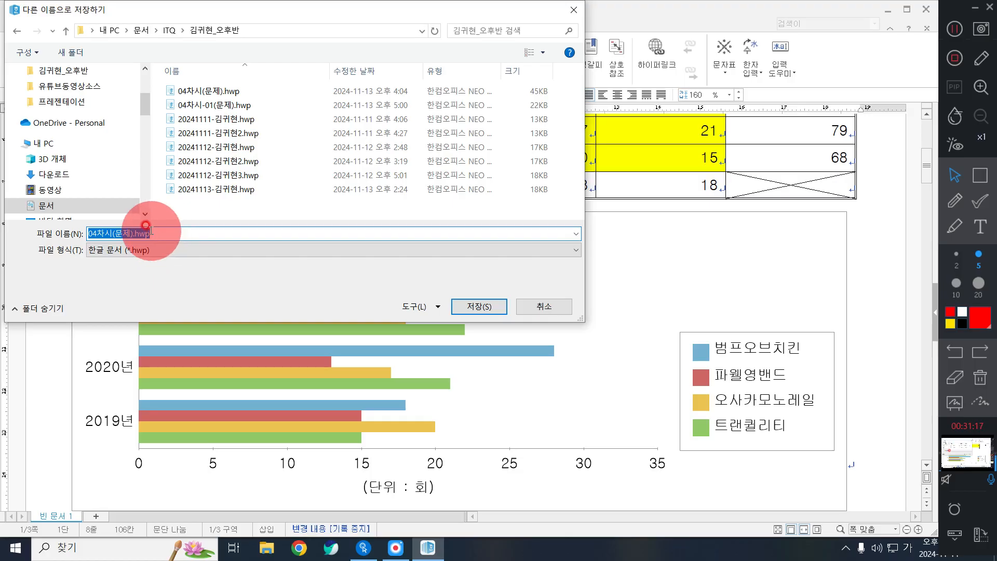
Save the document as an .hwp named '20241114-' followed by the student's name
key(BackSpace)
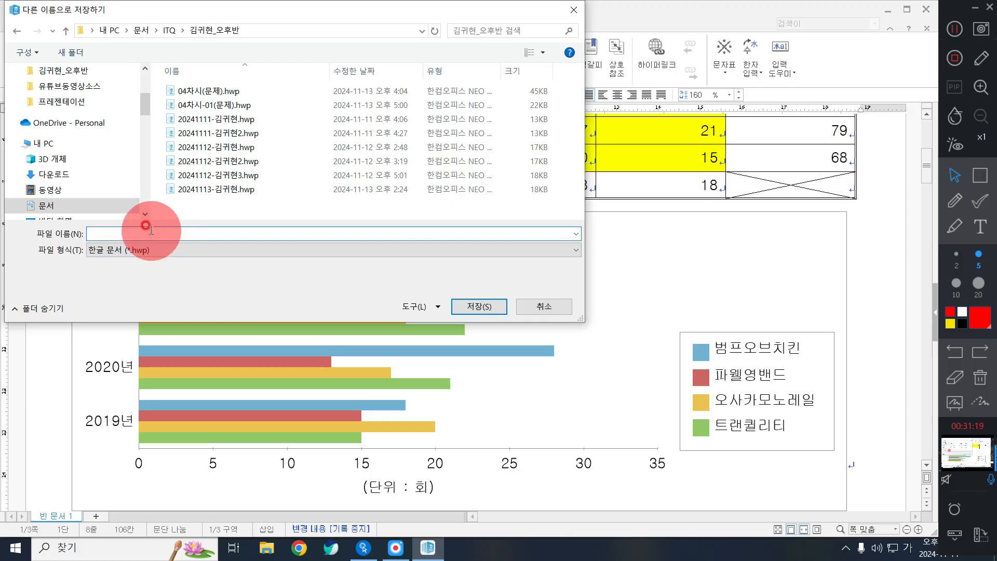
text(20241114)
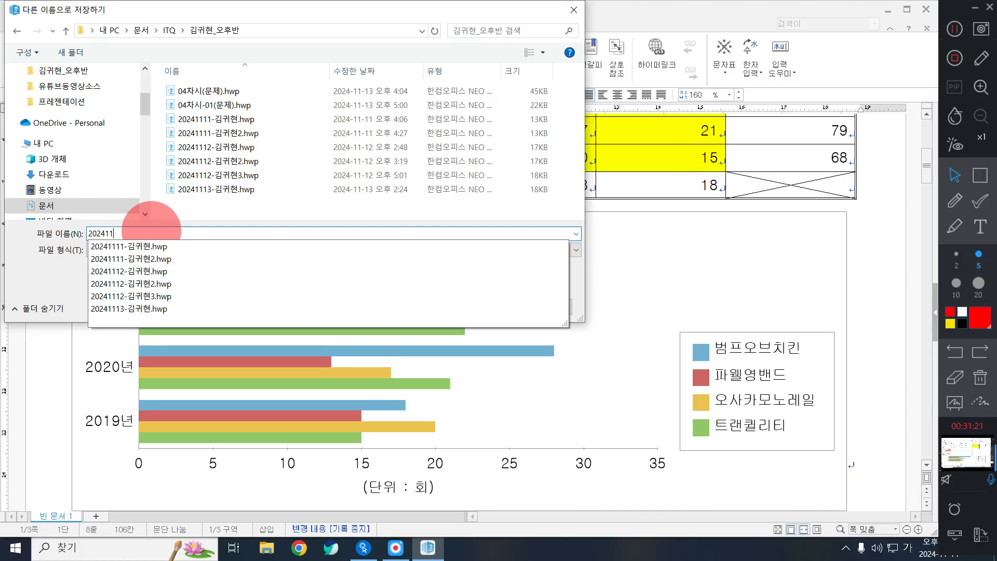
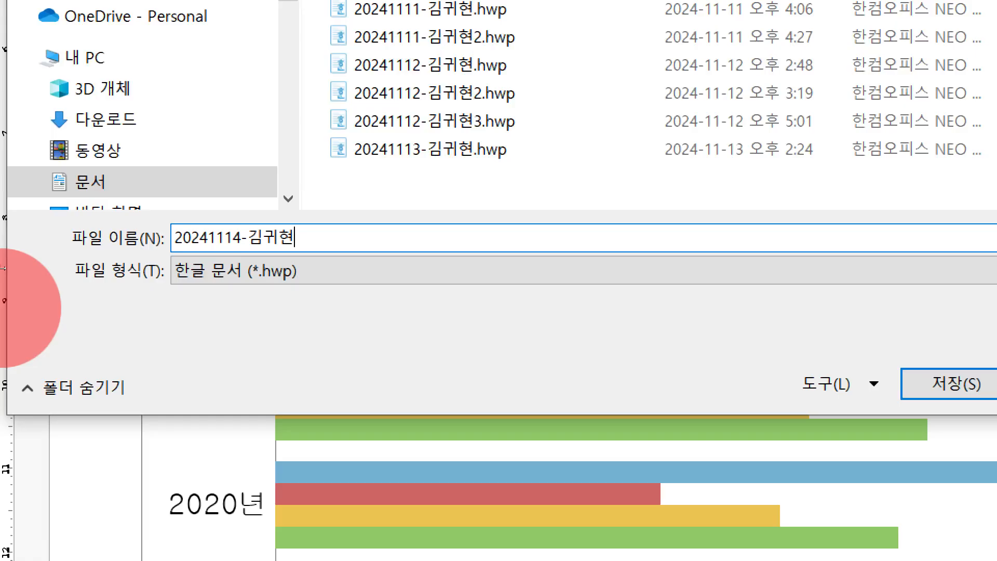
key(Return)
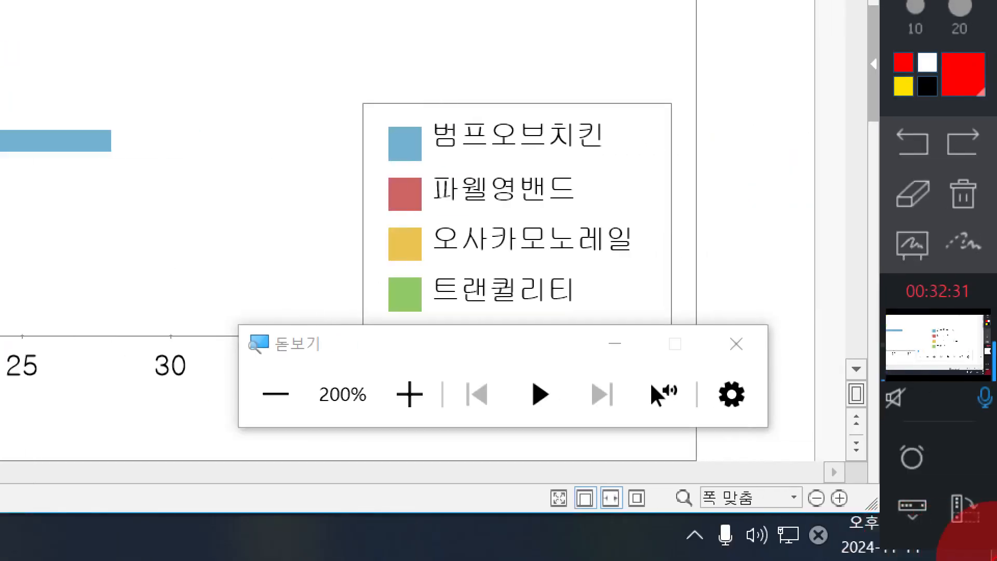
click(736, 344)
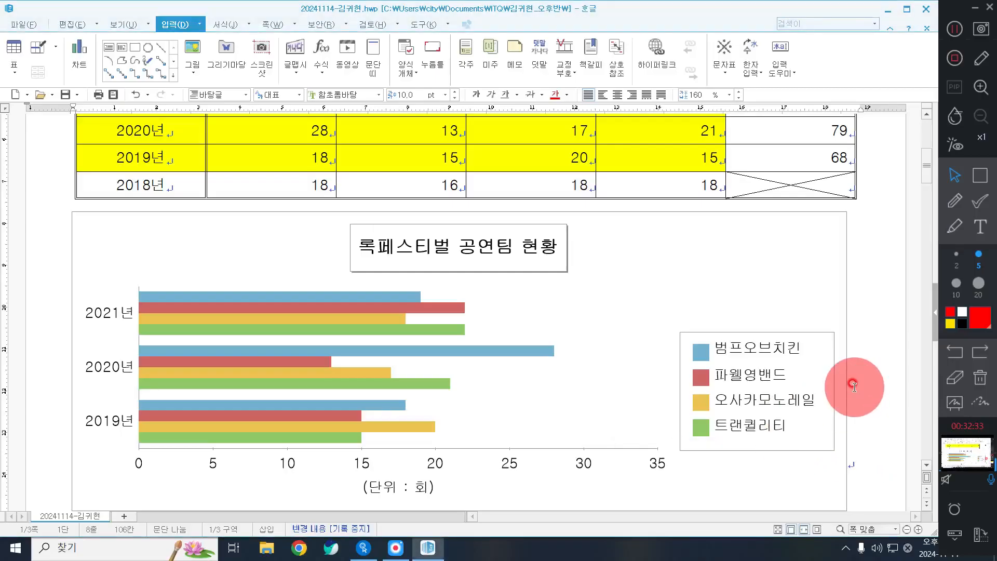